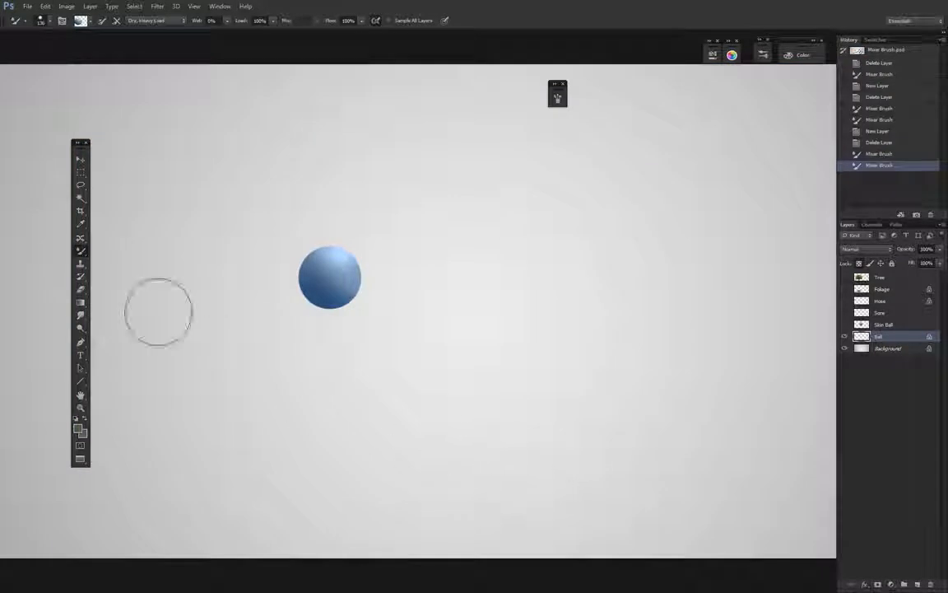
Select the Mixer Brush tool and choose its Dry, Heavy Load preset
right_click(81, 249)
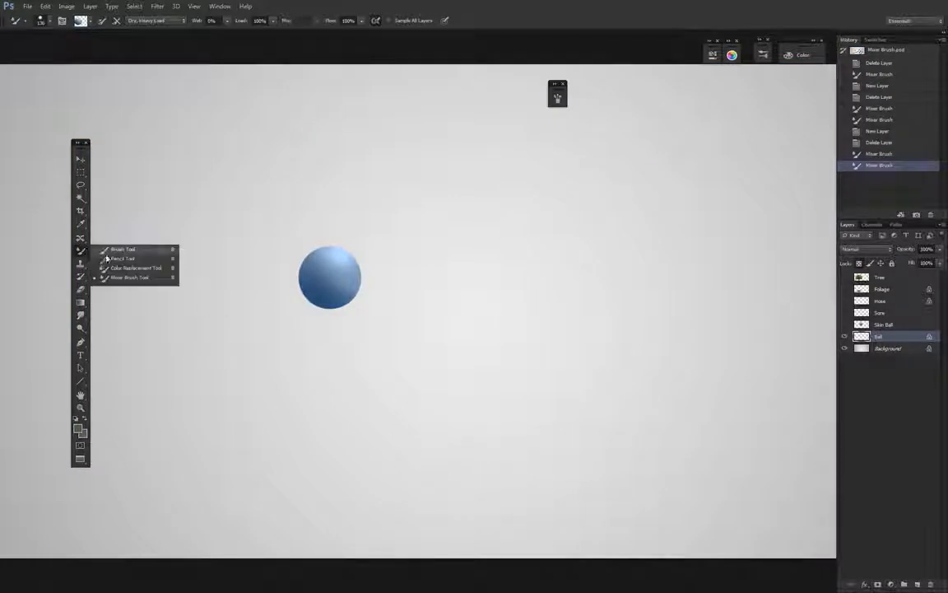
click(116, 247)
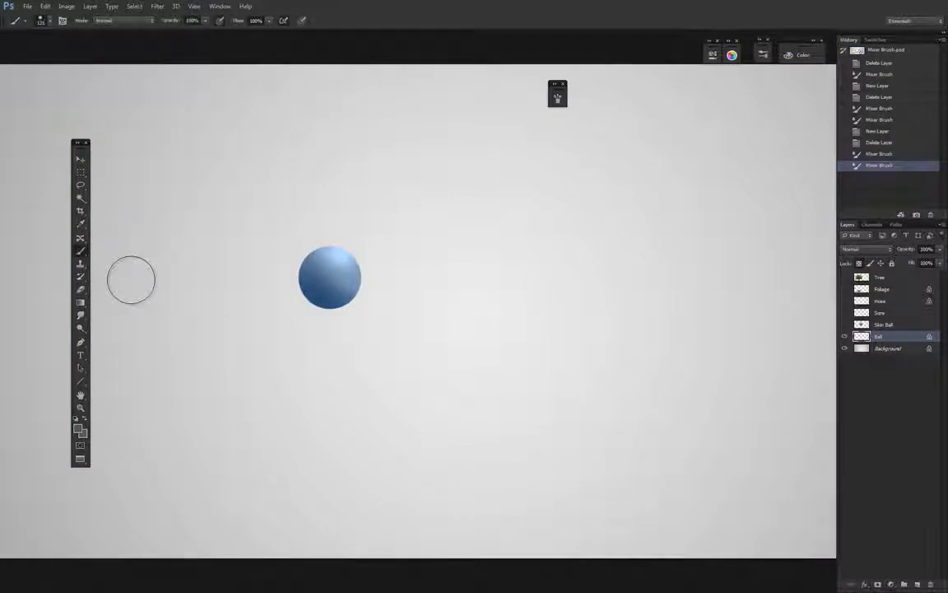
right_click(82, 252)
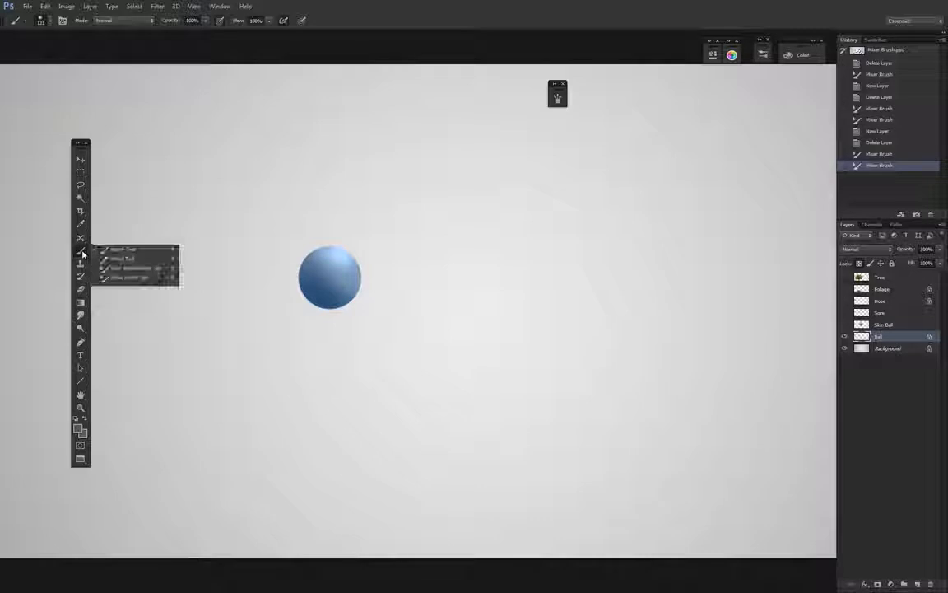
click(117, 278)
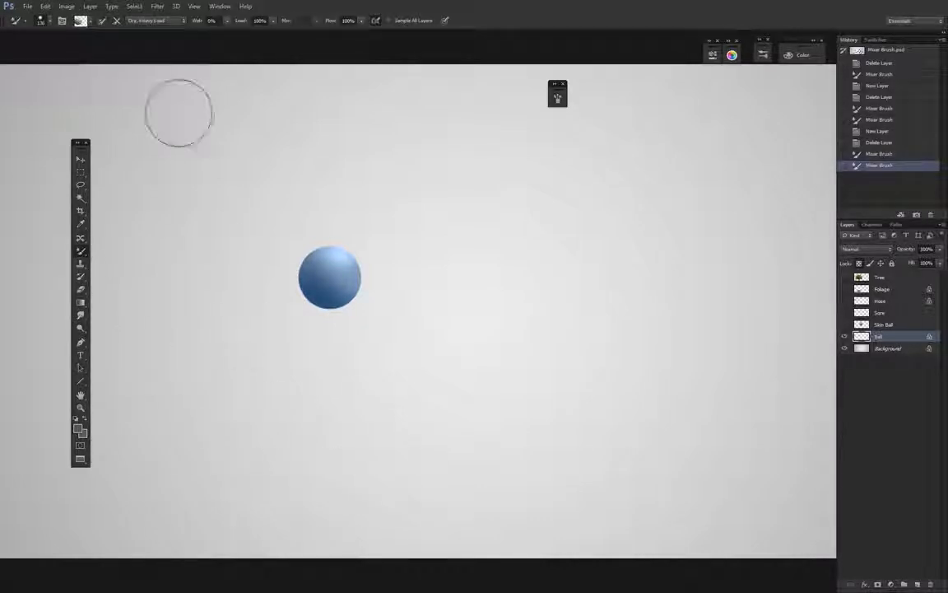
click(157, 20)
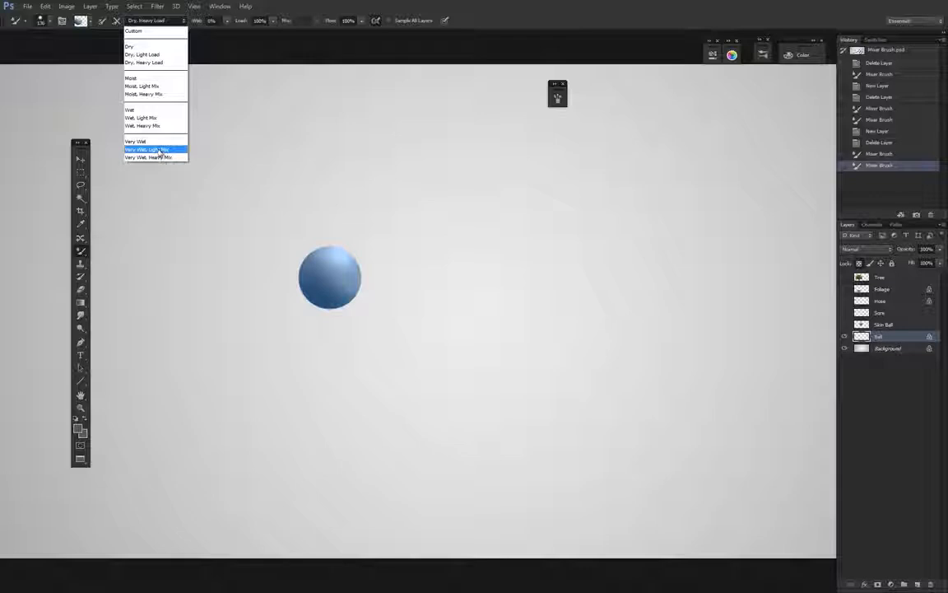
click(147, 62)
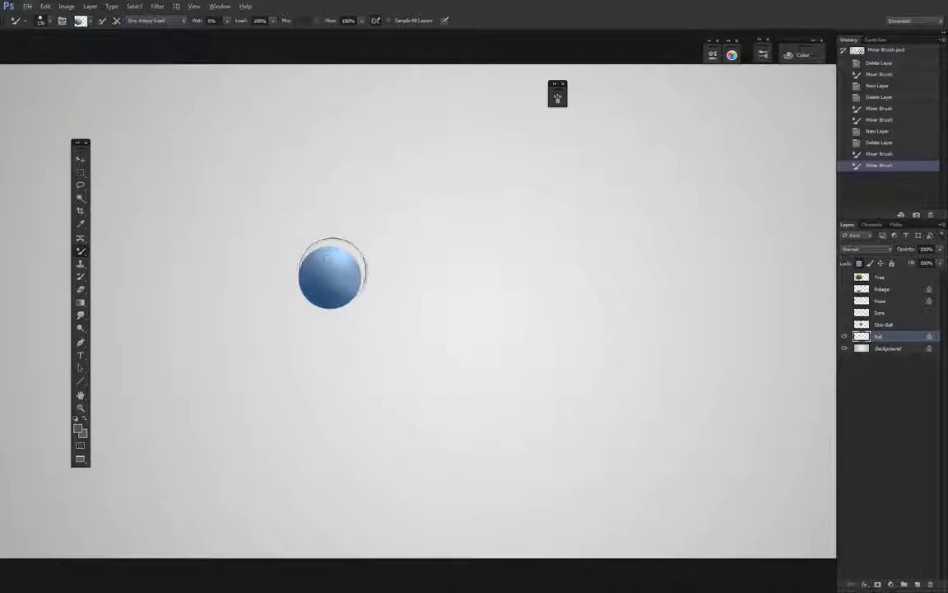
Enlarge the Mixer Brush to cover the blue ball, sample the ball as paint, and add a new layer above it
drag(327, 275, 345, 280)
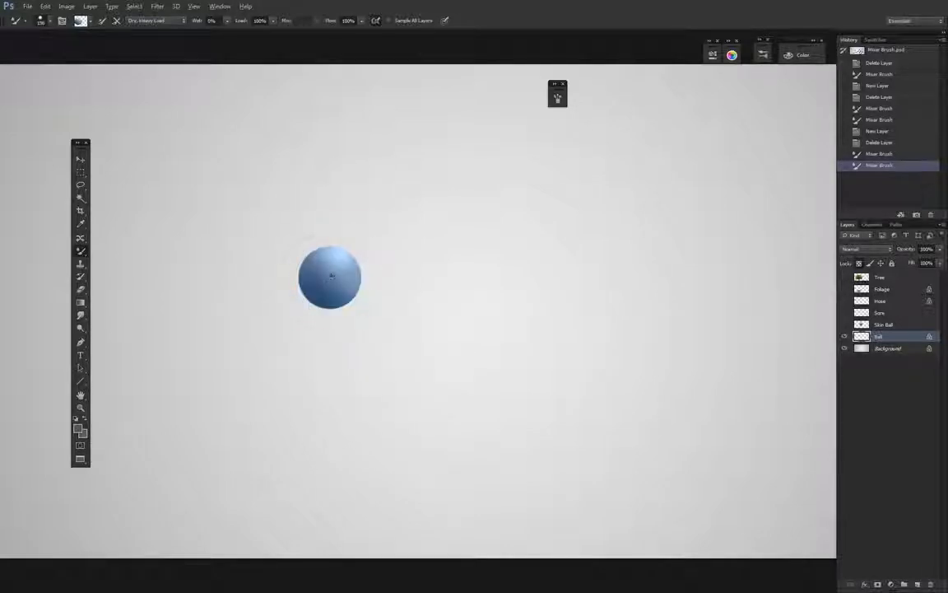
alt+right_click(332, 277)
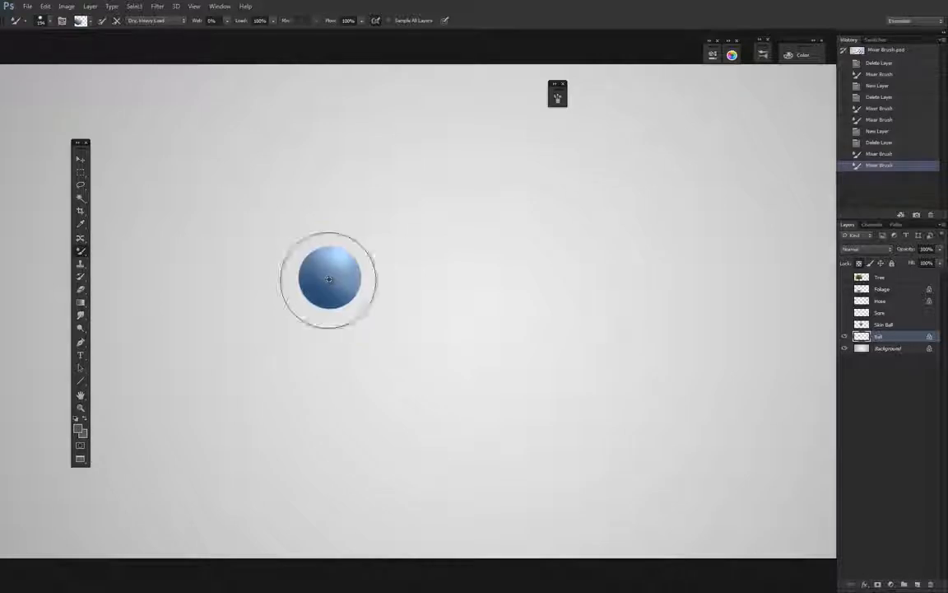
alt+click(329, 279)
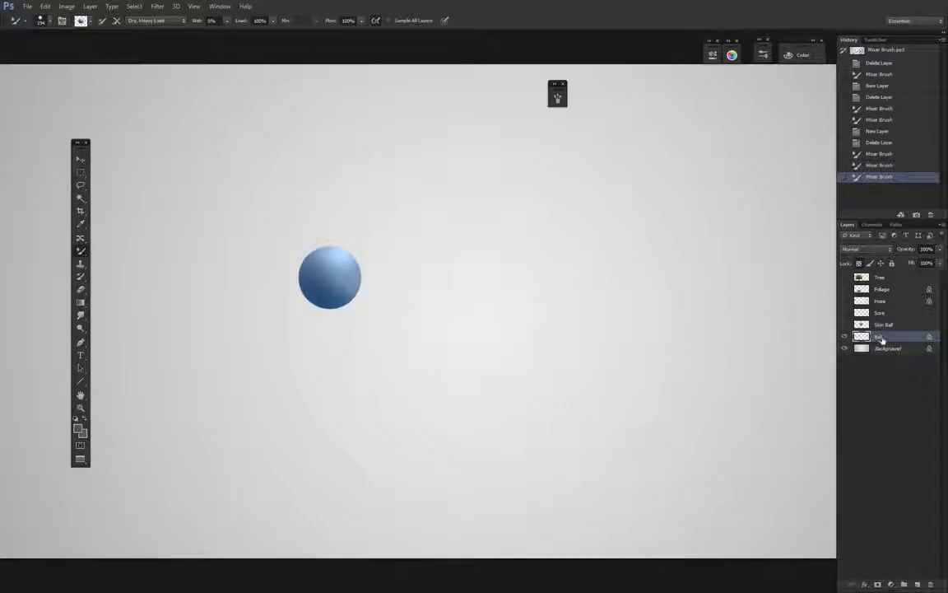
click(919, 581)
Paint four blue tube-like test strokes across the canvas on the new layer, reducing the brush size between them
alt+right_click(524, 333)
mouse_move(579, 305)
mouse_down()
mouse_move(440, 380)
mouse_move(274, 427)
mouse_move(171, 492)
mouse_up()
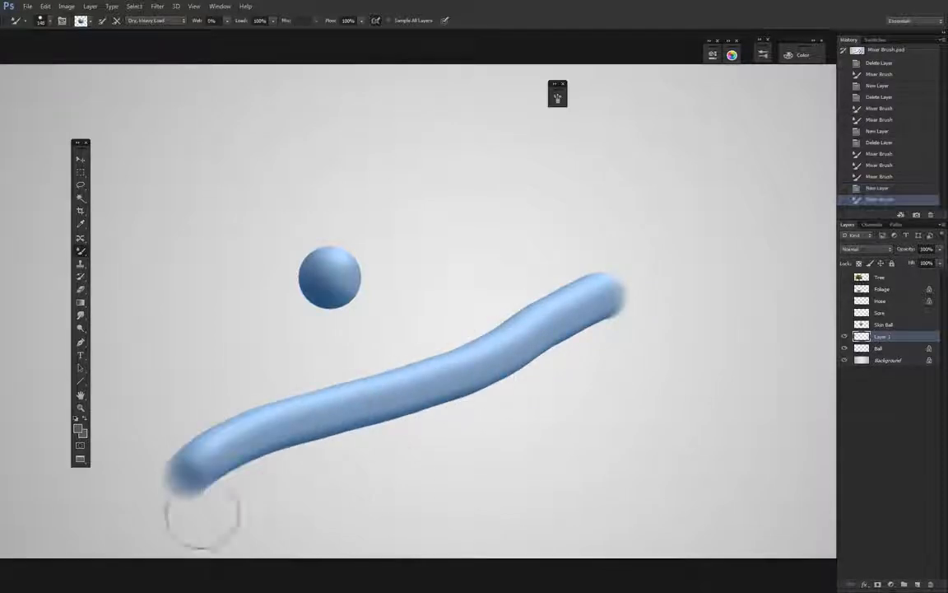
alt+right_click(656, 378)
mouse_move(712, 322)
mouse_down()
mouse_move(700, 377)
mouse_move(412, 497)
mouse_move(322, 506)
mouse_up()
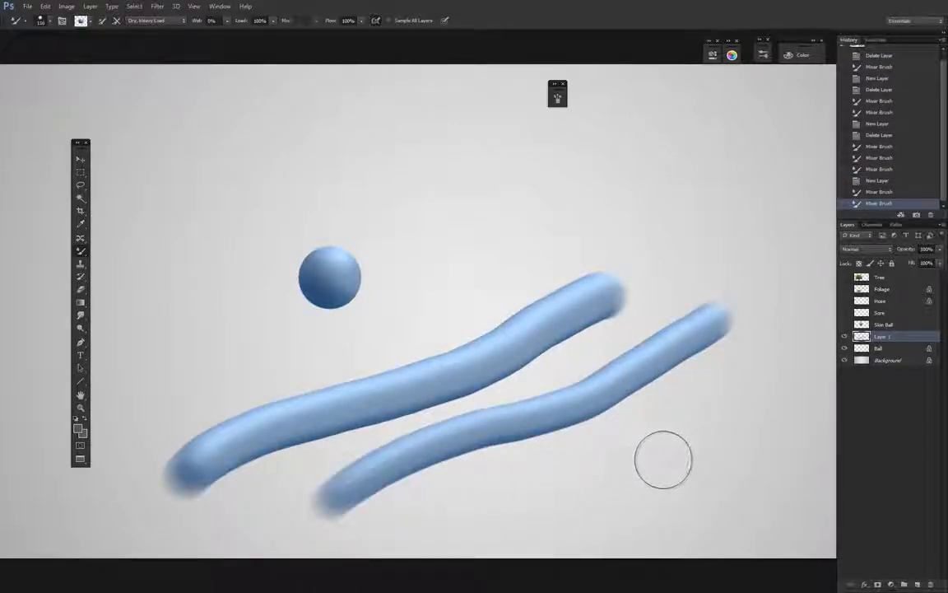
mouse_move(494, 482)
mouse_down()
mouse_move(789, 504)
mouse_move(777, 476)
mouse_up()
mouse_move(646, 210)
mouse_down()
mouse_move(535, 251)
mouse_move(395, 383)
mouse_up()
Undo all four test strokes on the new layer
key(ctrl+z)
key(ctrl+alt+z)
key(ctrl+alt+z)
key(ctrl+alt+z)
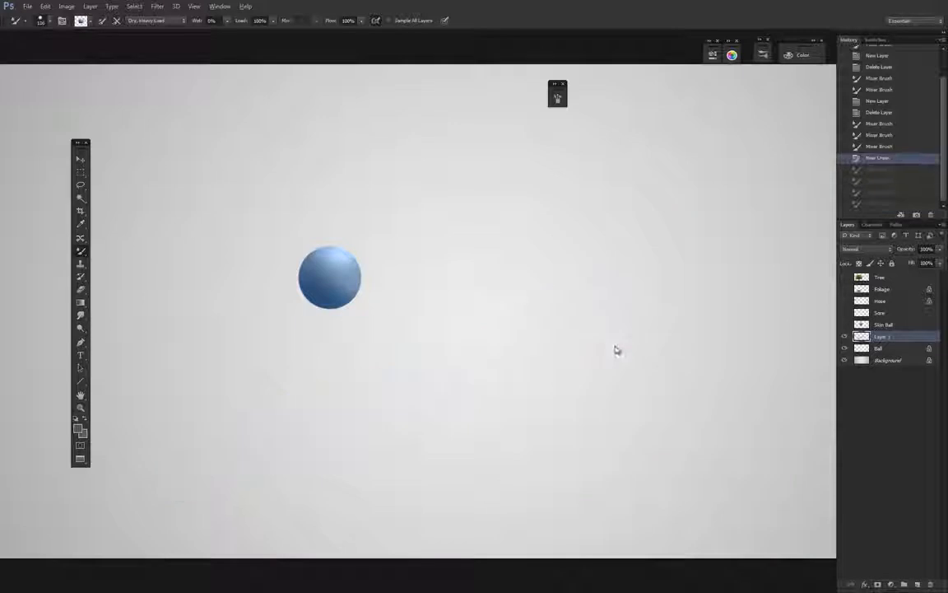
Paint three long curved blue tubes of decreasing thickness and a short wavy one just below the ball
mouse_move(679, 220)
mouse_down()
mouse_move(578, 365)
mouse_move(417, 459)
mouse_move(327, 527)
mouse_up()
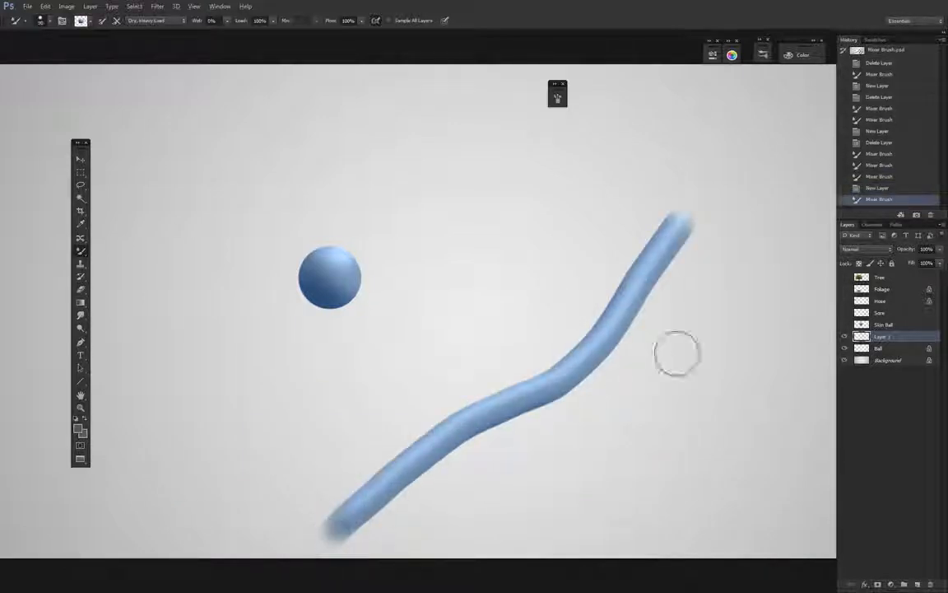
drag(695, 289, 504, 527)
mouse_move(704, 356)
mouse_down()
mouse_move(662, 403)
mouse_move(649, 472)
mouse_move(671, 496)
mouse_move(764, 518)
mouse_move(798, 560)
mouse_up()
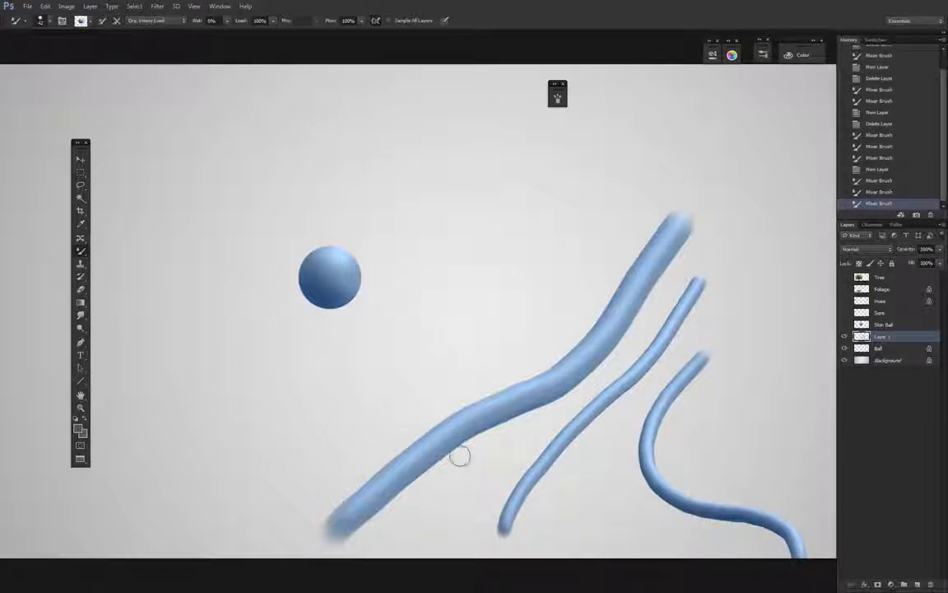
drag(501, 451, 480, 459)
mouse_move(338, 384)
mouse_down()
mouse_move(437, 369)
mouse_move(458, 330)
mouse_up()
Set the minimum diameter in the brush's Shape Dynamics to 12%
click(557, 98)
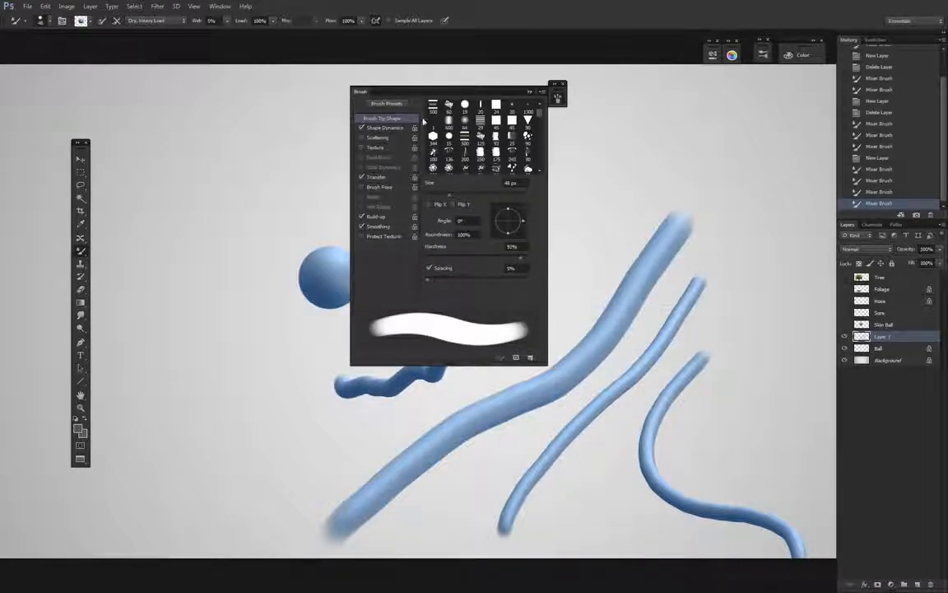
drag(367, 93, 427, 82)
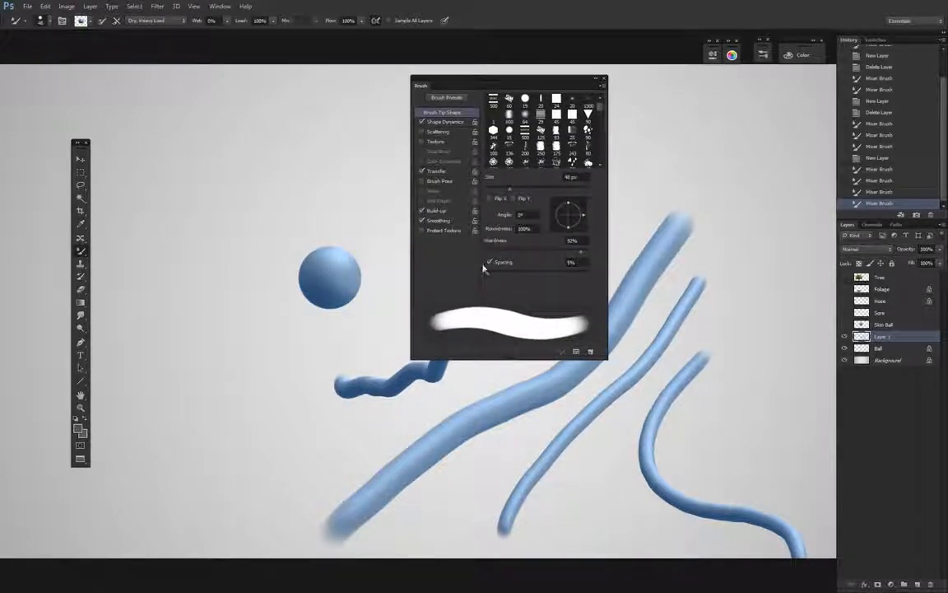
click(446, 123)
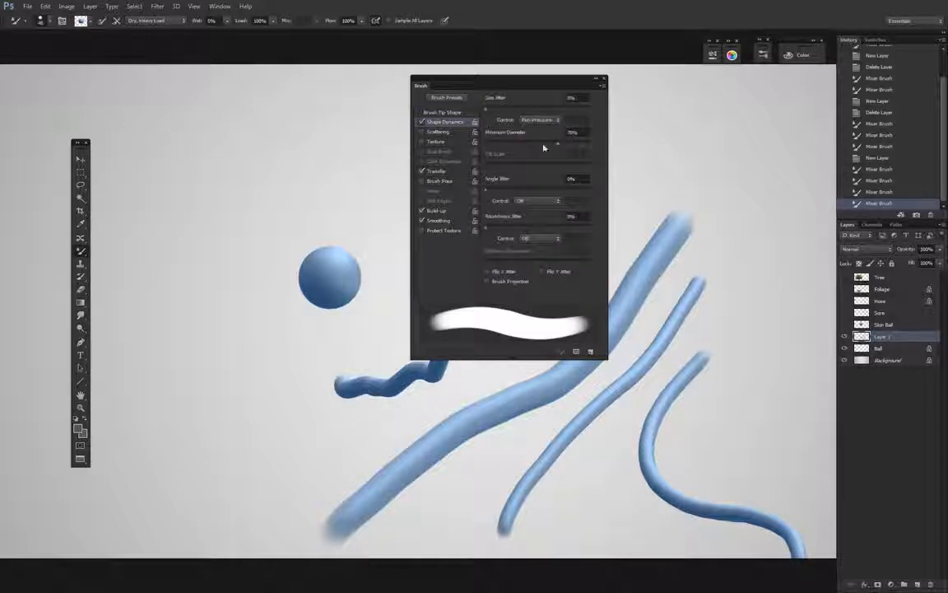
click(589, 86)
Try the pressure-tapered brush with wavy strokes, including a large one running down past the ball, and undo them
mouse_move(434, 199)
mouse_down()
mouse_move(515, 155)
mouse_move(641, 144)
mouse_move(708, 249)
mouse_up()
key(ctrl+z)
drag(576, 117, 667, 111)
mouse_move(629, 78)
mouse_down()
mouse_move(626, 209)
mouse_move(569, 190)
mouse_move(339, 408)
mouse_up()
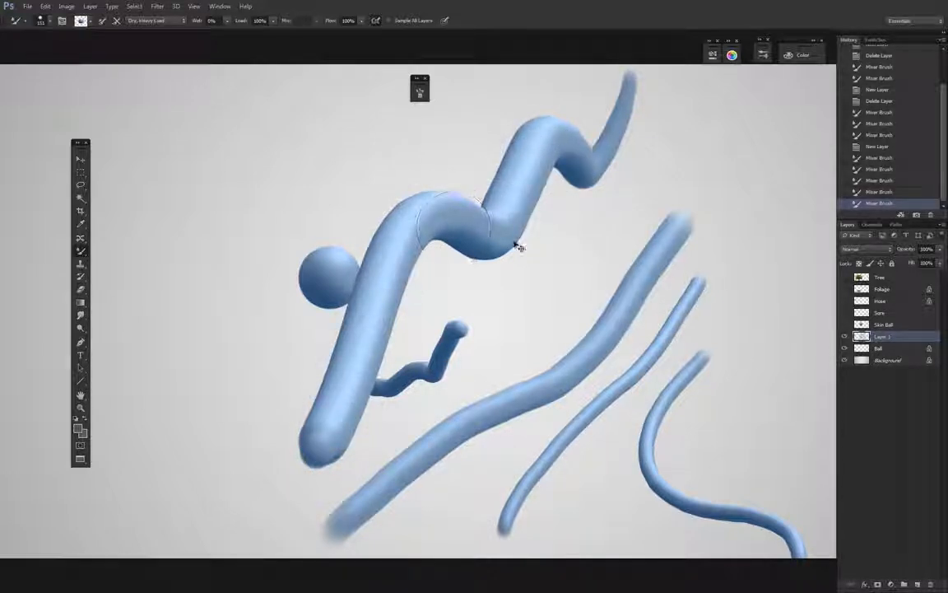
key(ctrl+z)
Review the Brush Tip Shape settings and paint large overlapping blue tubes of varying brush size across the canvas
click(420, 92)
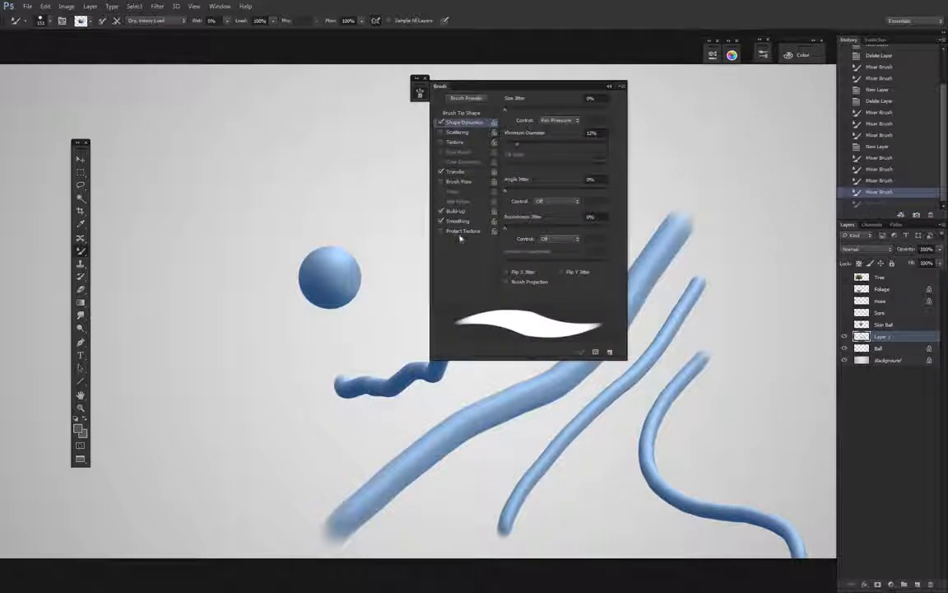
click(461, 113)
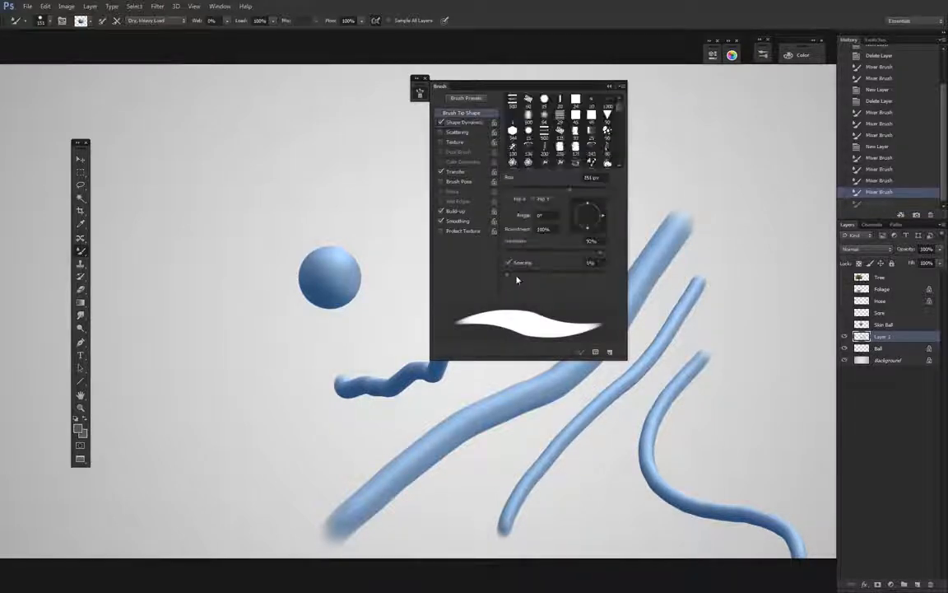
click(609, 87)
mouse_move(586, 133)
mouse_down()
mouse_move(488, 293)
mouse_move(430, 299)
mouse_move(342, 469)
mouse_up()
alt+right_click(504, 328)
mouse_move(601, 216)
mouse_down()
mouse_move(560, 339)
mouse_move(677, 307)
mouse_move(544, 428)
mouse_move(650, 391)
mouse_up()
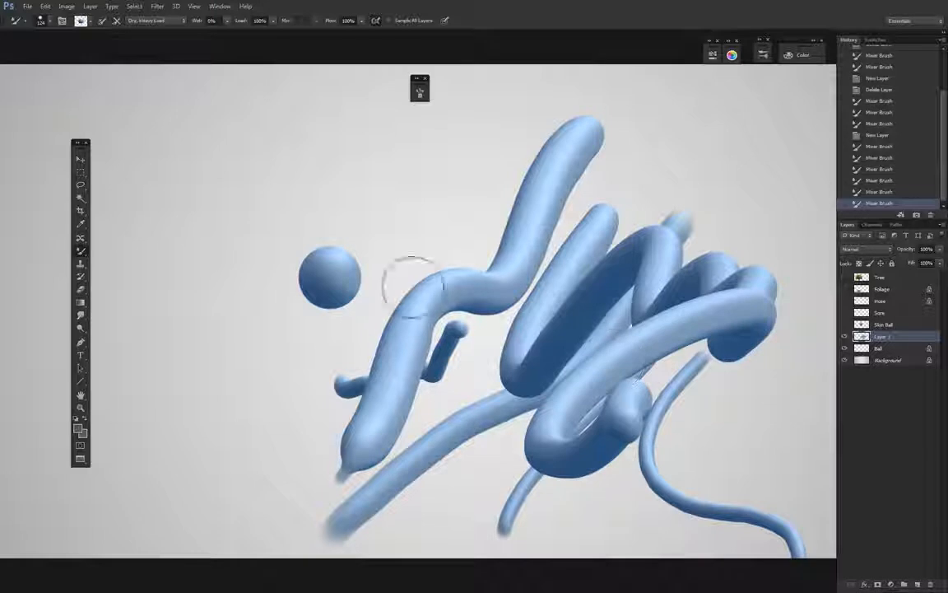
alt+right_click(296, 322)
mouse_move(232, 345)
mouse_down()
mouse_move(247, 288)
mouse_move(338, 319)
mouse_move(486, 190)
mouse_move(428, 428)
mouse_move(171, 524)
mouse_up()
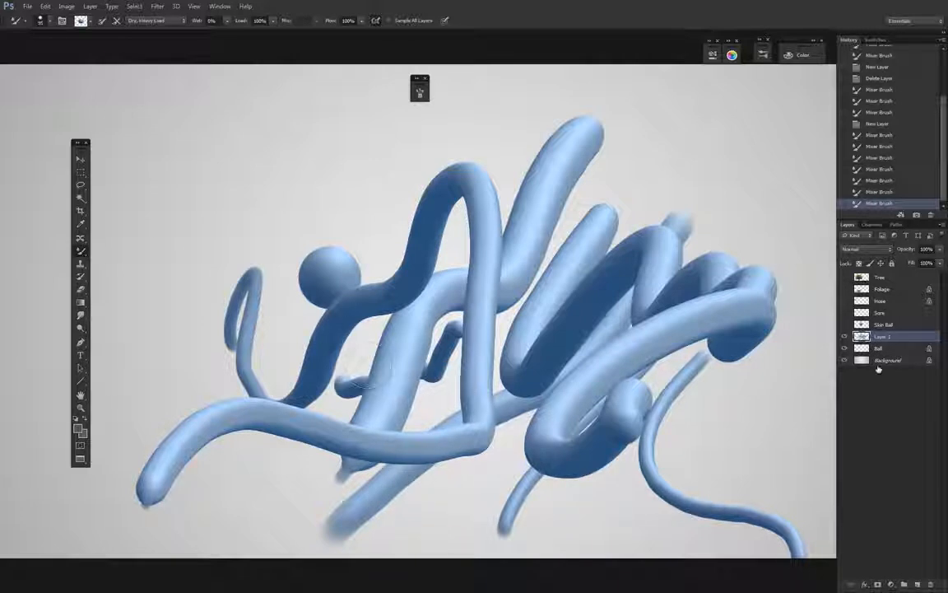
Hide the Layer 1 and Ball layers and show the Skin Ball layer
click(844, 337)
click(843, 348)
click(843, 324)
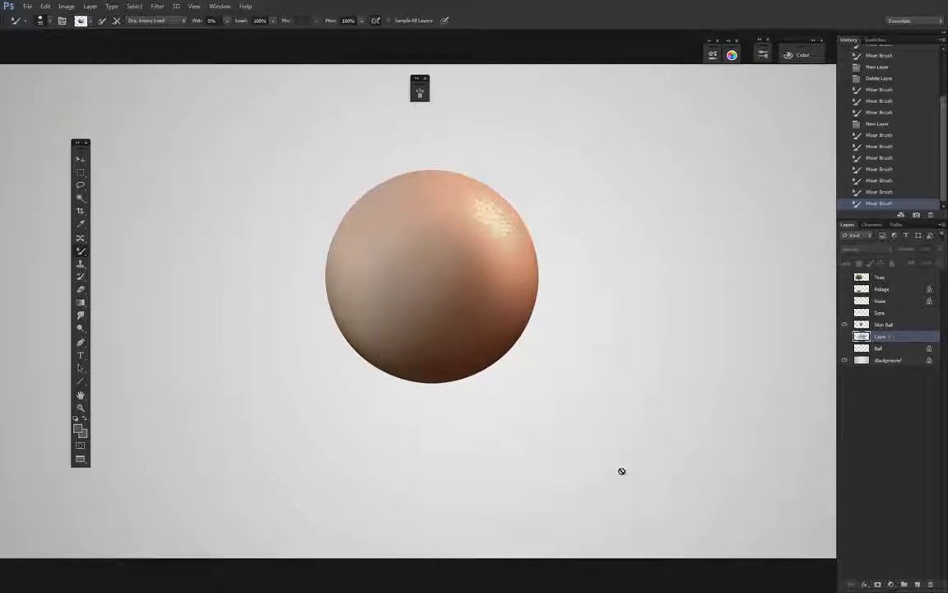
Show the Sore layer and reposition the sore on the skin ball with the Move tool
click(868, 314)
key(v)
mouse_move(485, 328)
mouse_down()
mouse_move(402, 262)
mouse_move(345, 261)
mouse_move(484, 328)
mouse_move(422, 196)
mouse_move(433, 187)
mouse_move(445, 198)
mouse_move(469, 339)
mouse_move(487, 356)
mouse_up()
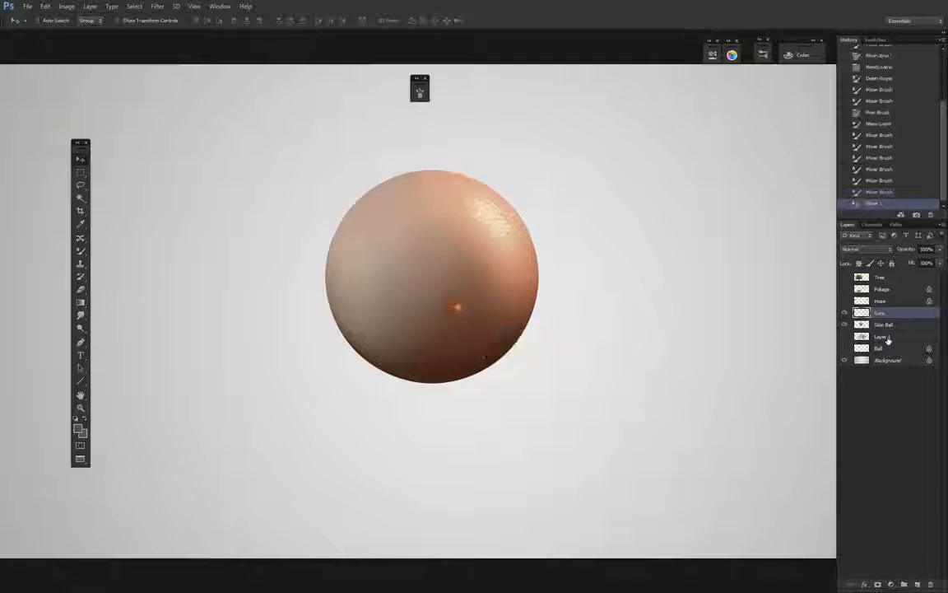
Fit the Mixer Brush to the sore, sample it as paint, and add a new layer above the Sore layer
click(80, 251)
drag(464, 313, 456, 295)
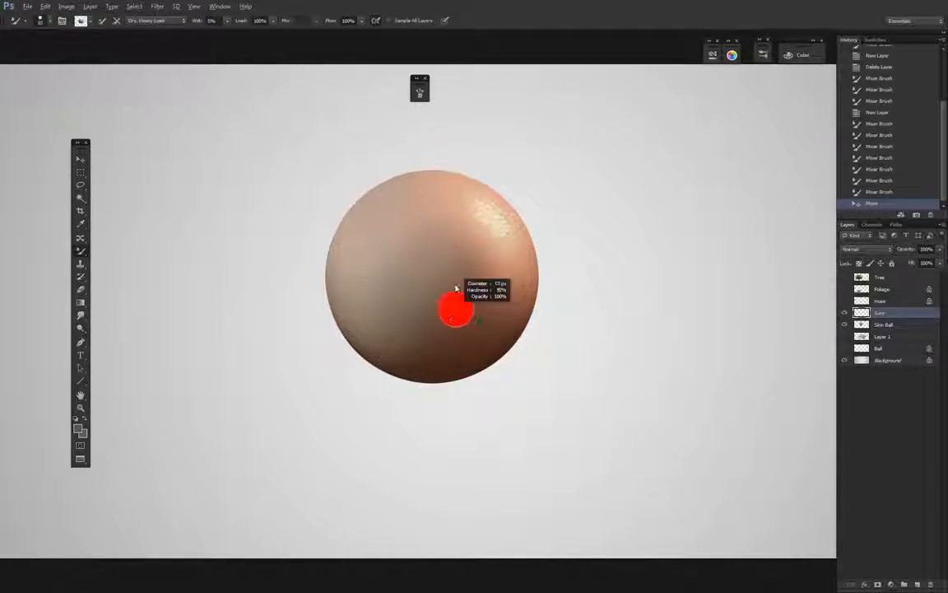
drag(447, 248, 461, 306)
click(458, 310)
click(917, 584)
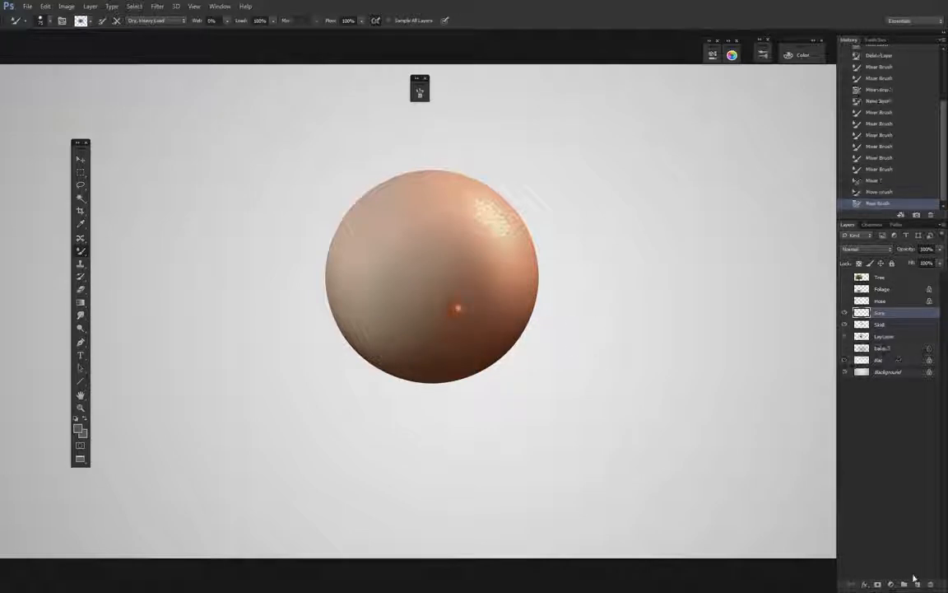
Try painting continuous strokes with the sampled sore across the middle of the skin ball and undo them
drag(459, 289, 454, 293)
mouse_move(400, 281)
mouse_down()
mouse_move(453, 256)
mouse_move(474, 284)
mouse_up()
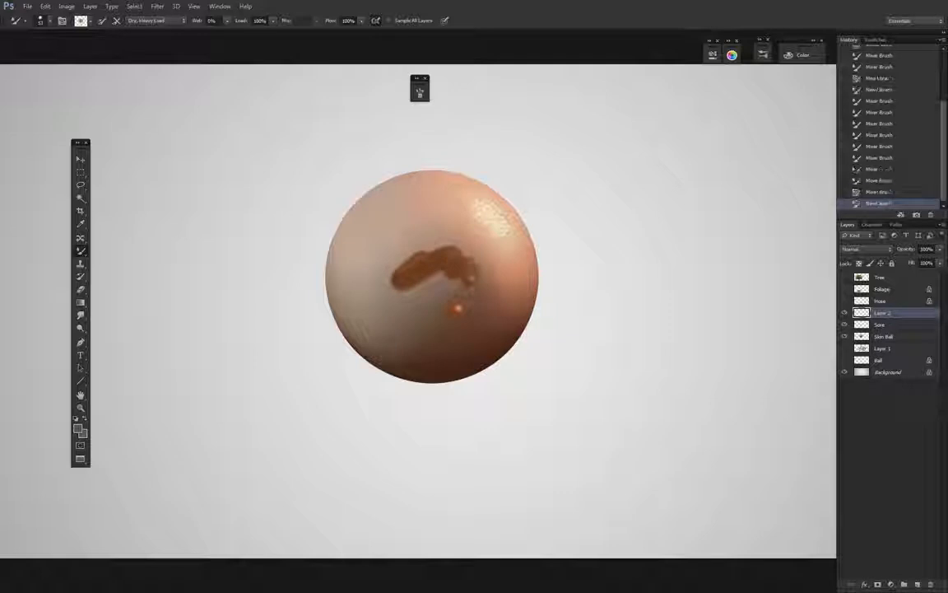
key(ctrl+z)
mouse_move(447, 241)
mouse_down()
mouse_move(452, 272)
mouse_move(477, 285)
mouse_up()
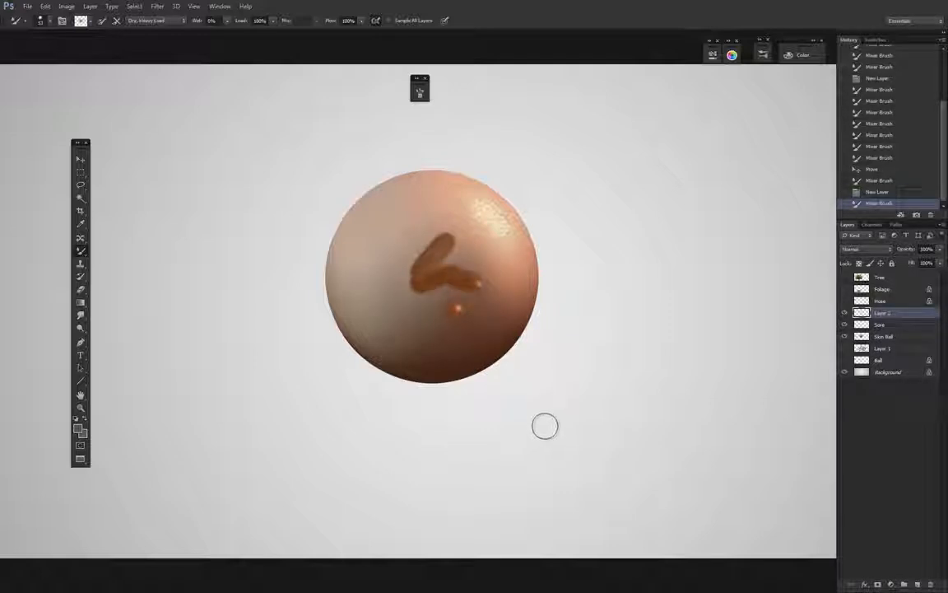
key(ctrl+z)
Move the brush settings aside and raise the minimum diameter in Shape Dynamics
click(419, 89)
drag(420, 89, 546, 93)
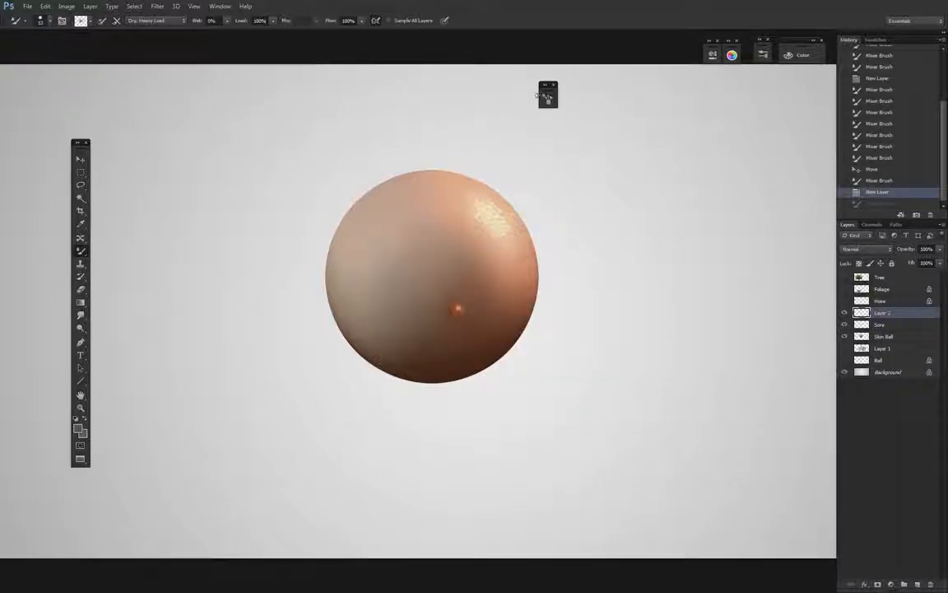
click(548, 96)
click(377, 130)
drag(429, 150, 452, 151)
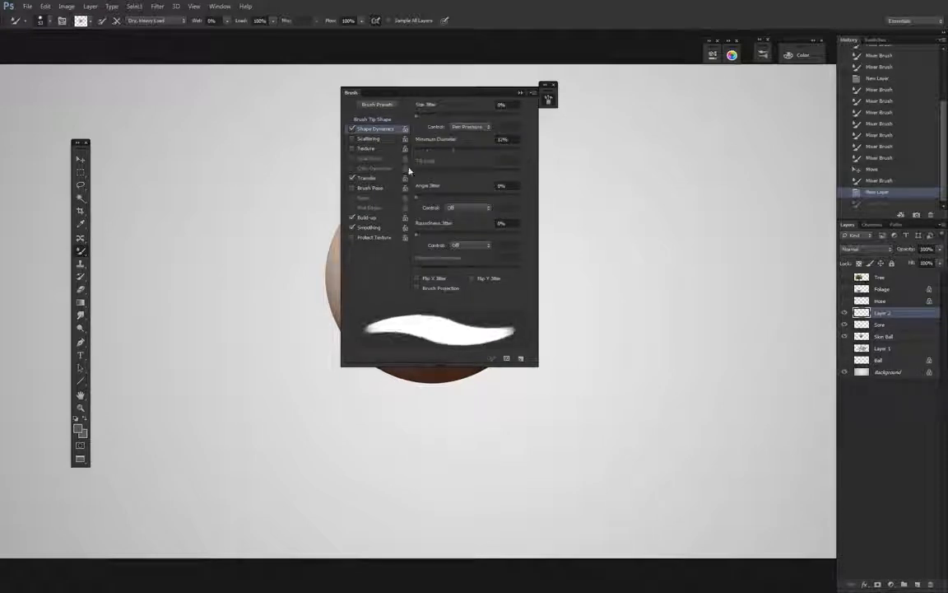
Enable Scattering, set the brush tip spacing to 37%, and try a stroke on the skin ball
click(354, 139)
click(373, 139)
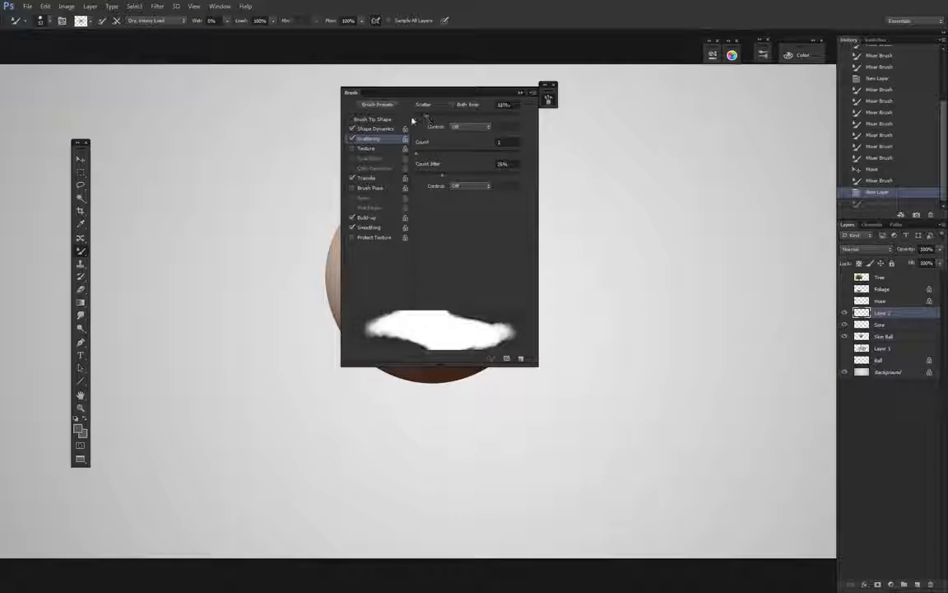
click(372, 119)
drag(421, 278, 436, 281)
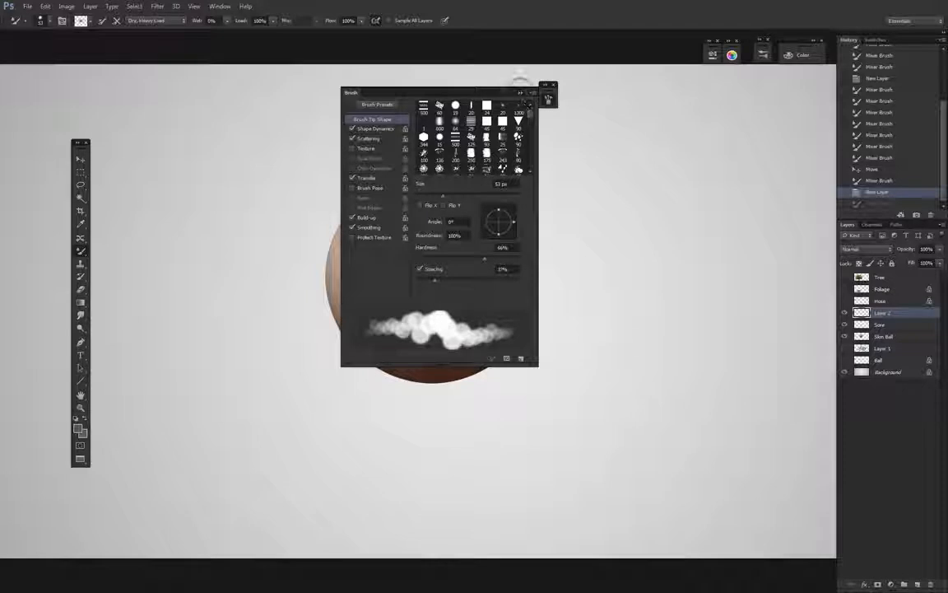
click(549, 96)
mouse_move(444, 238)
mouse_down()
mouse_move(397, 295)
mouse_move(450, 282)
mouse_up()
key(ctrl+z)
Set the brush spacing to 67% and scatter to 243%, and paint scattered sores beside the skin ball's highlight
click(548, 99)
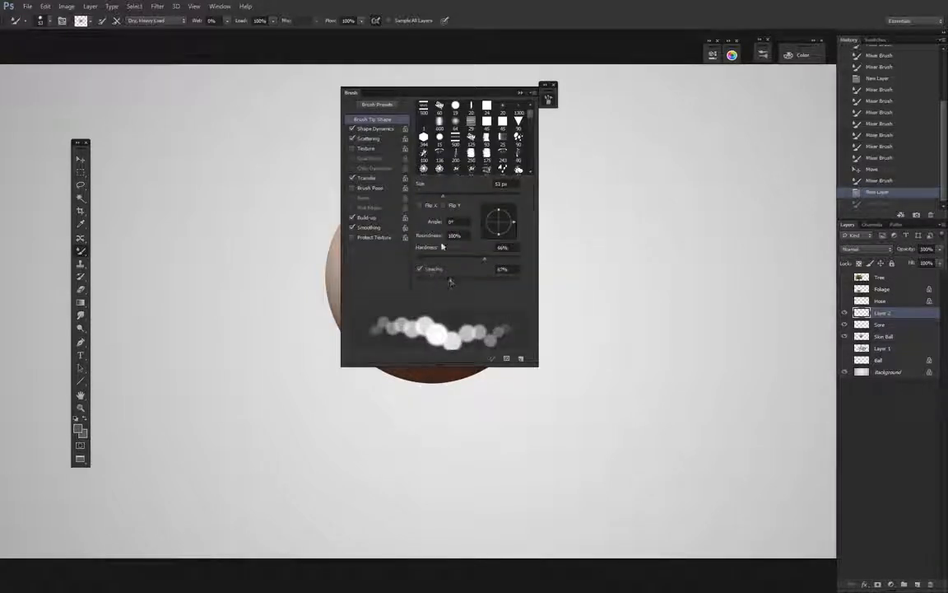
click(375, 140)
drag(431, 116, 444, 119)
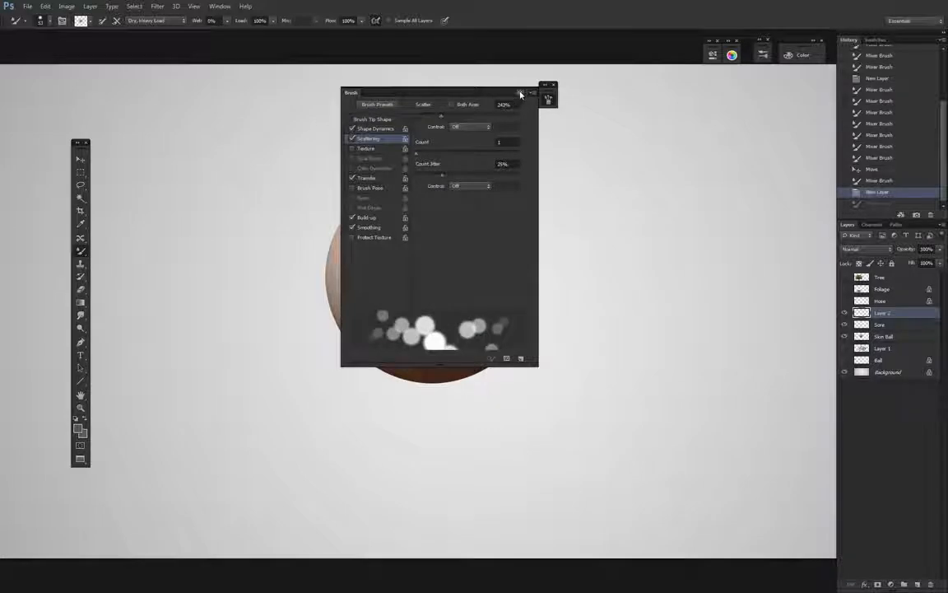
click(520, 93)
mouse_move(428, 249)
mouse_down()
mouse_move(433, 282)
mouse_move(467, 229)
mouse_move(490, 249)
mouse_up()
key(ctrl+z)
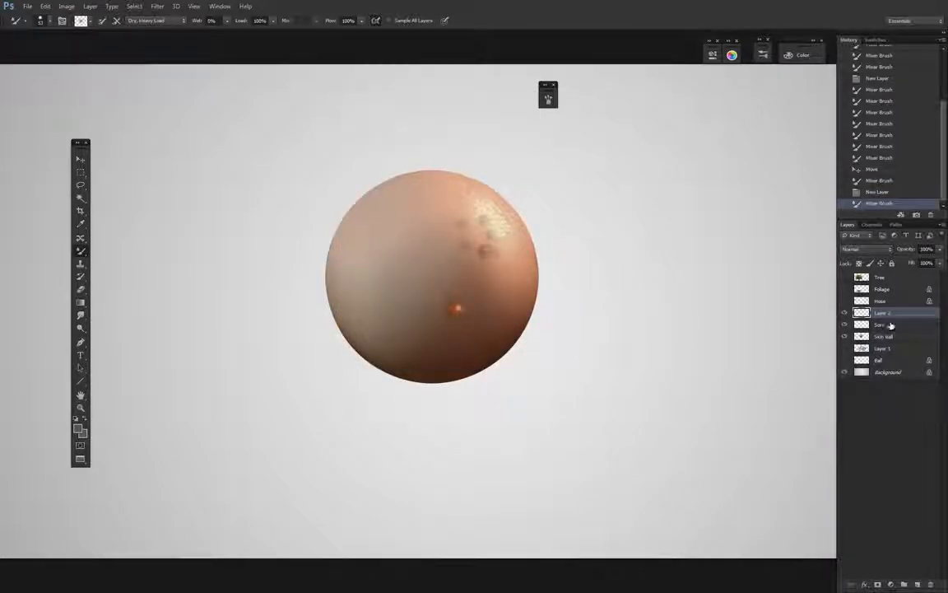
Reorder Layer 2 below the Sore layer and clip it to the Skin Ball layer
alt+click(893, 320)
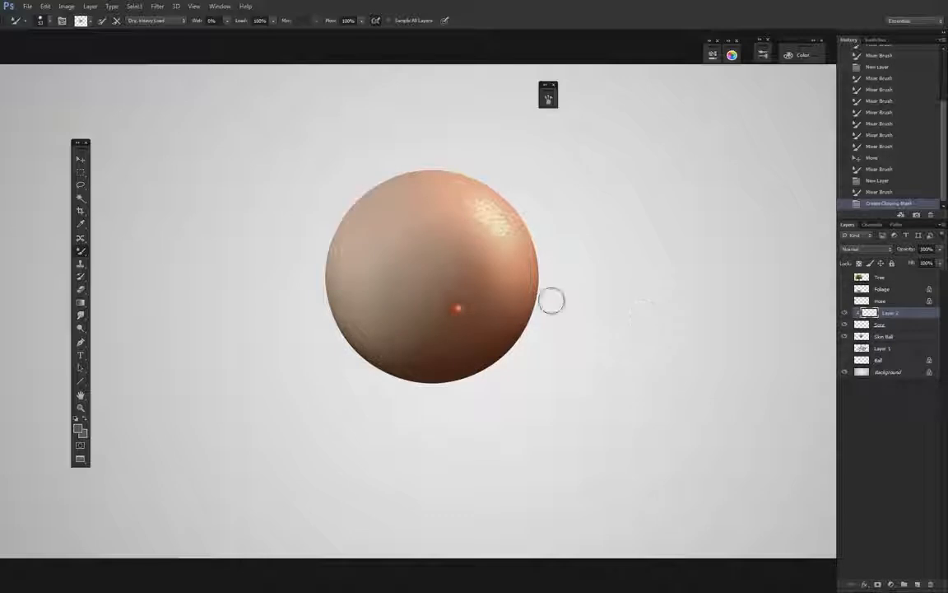
key(ctrl+z)
drag(885, 316, 888, 331)
alt+click(891, 329)
Paint scattered sores of varying sizes around the skin ball's highlight and down its upper right side
mouse_move(480, 241)
mouse_down()
mouse_move(526, 275)
mouse_move(507, 283)
mouse_up()
mouse_move(460, 204)
mouse_down()
mouse_move(417, 216)
mouse_move(428, 203)
mouse_move(499, 202)
mouse_up()
drag(449, 230, 446, 265)
key(ctrl+z)
right_click(471, 234)
click(509, 201)
drag(509, 200, 494, 214)
right_click(437, 195)
click(475, 227)
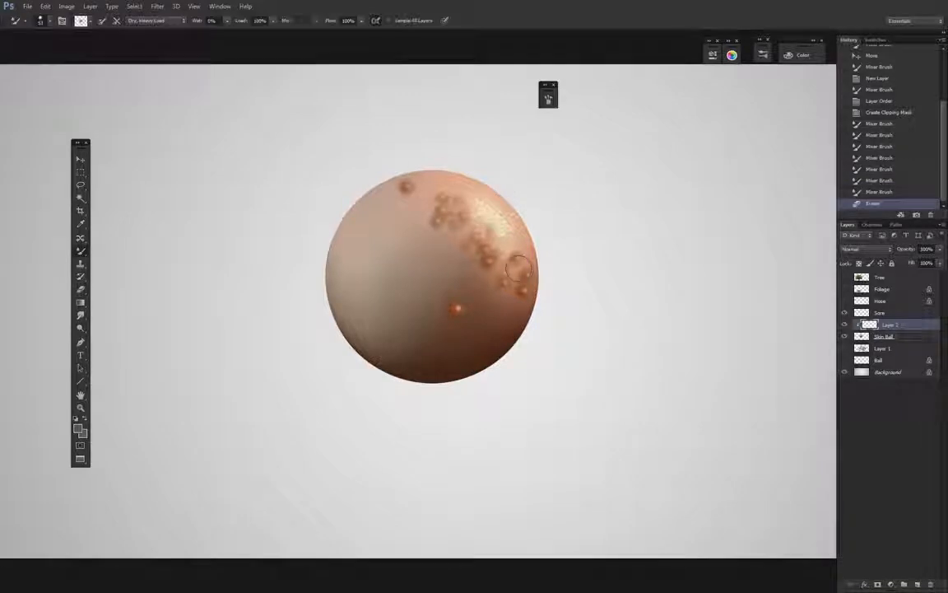
Paint scattered sores over the left side of the skin ball and undo the latest dabs
drag(383, 264, 364, 296)
click(402, 239)
click(382, 210)
click(353, 219)
click(375, 239)
key(ctrl+z)
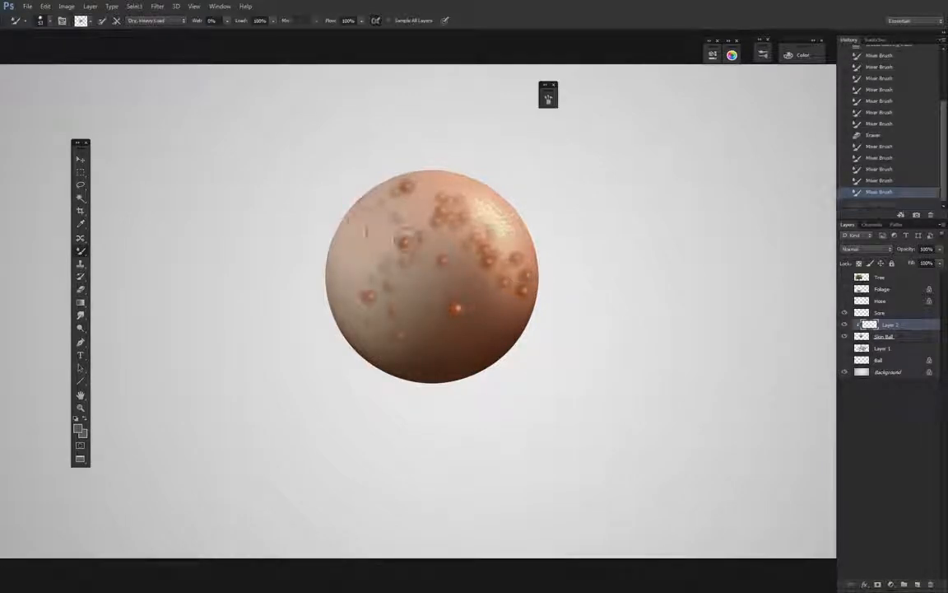
key(ctrl+alt+z)
key(ctrl+alt+z)
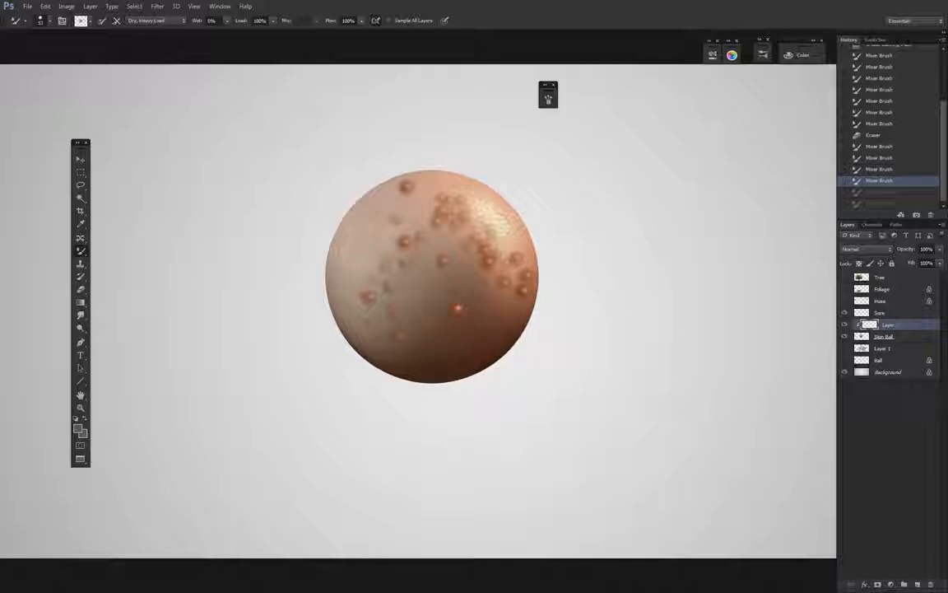
Add smaller sores on the ball's left side and around the highlight, and undo the last two dabs
drag(409, 262, 383, 241)
click(368, 260)
click(448, 200)
click(452, 189)
click(481, 204)
click(520, 244)
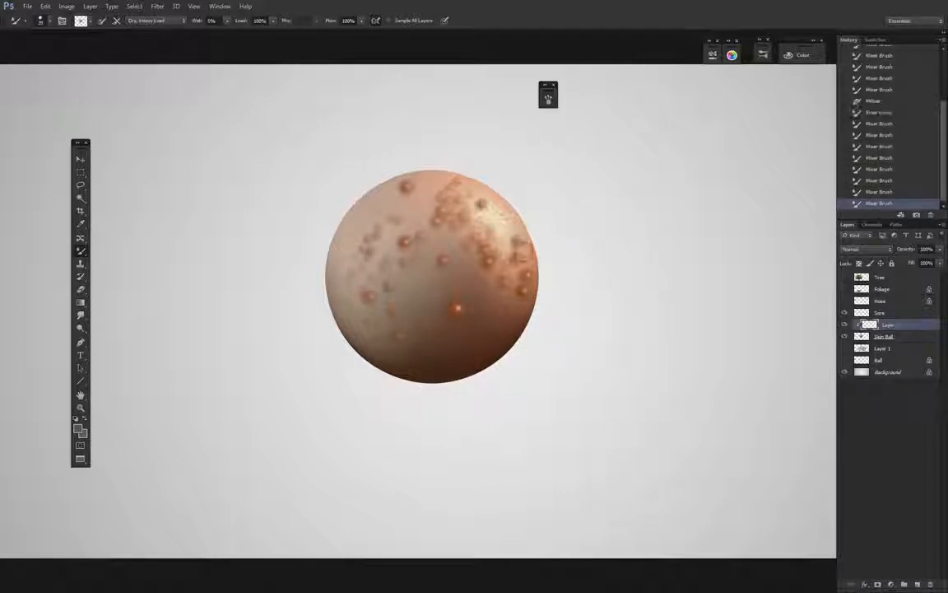
key(ctrl+alt+z)
key(ctrl+alt+z)
Fill the right half of the skin ball below the highlight with clusters of small sores
click(466, 280)
click(462, 318)
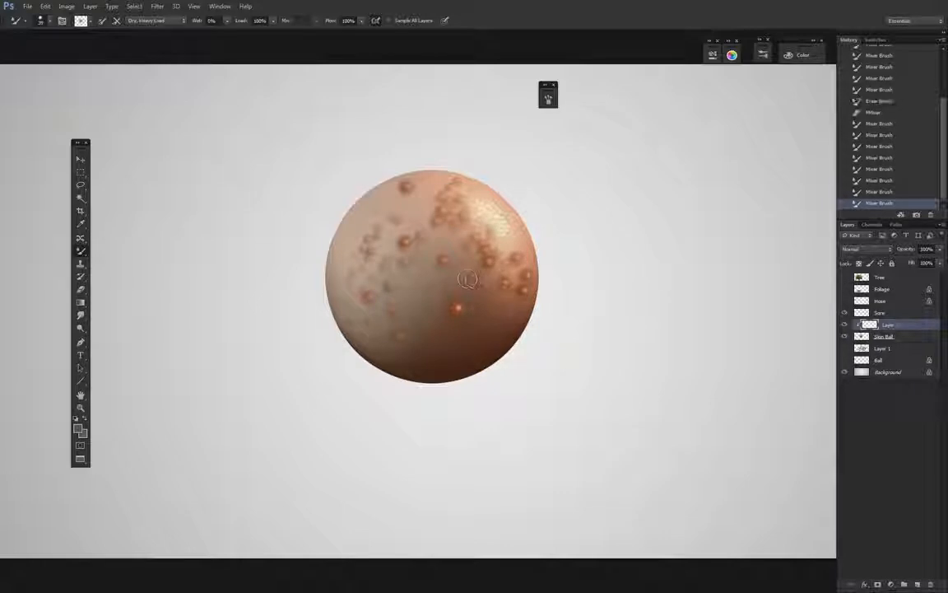
click(501, 311)
click(442, 245)
click(454, 248)
click(466, 260)
click(475, 249)
click(504, 295)
drag(486, 277, 494, 273)
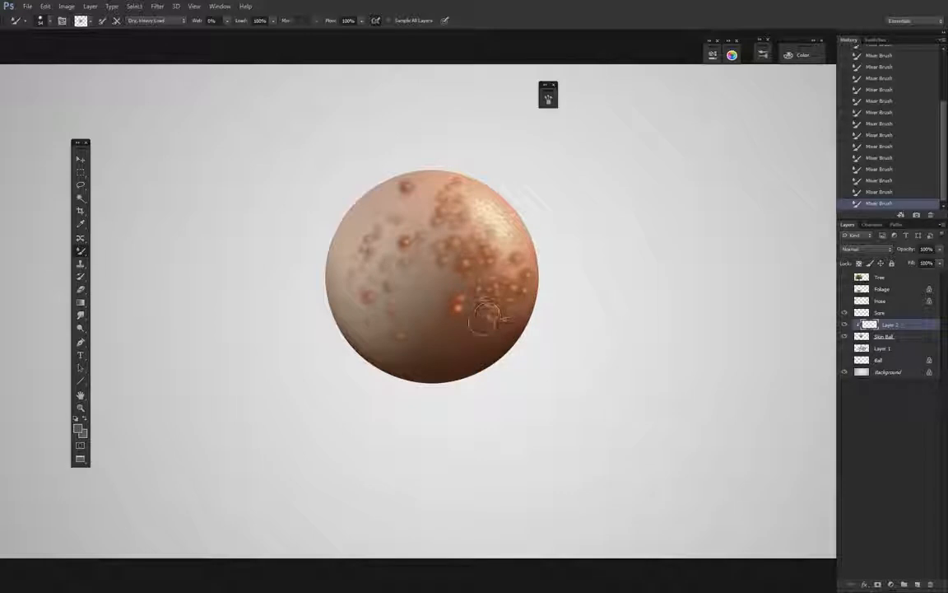
Try more sores on the ball's lower right, undo them, and paint a large sore near the original one
click(511, 326)
drag(487, 285, 520, 293)
key(ctrl+alt+z)
key(ctrl+alt+z)
click(480, 302)
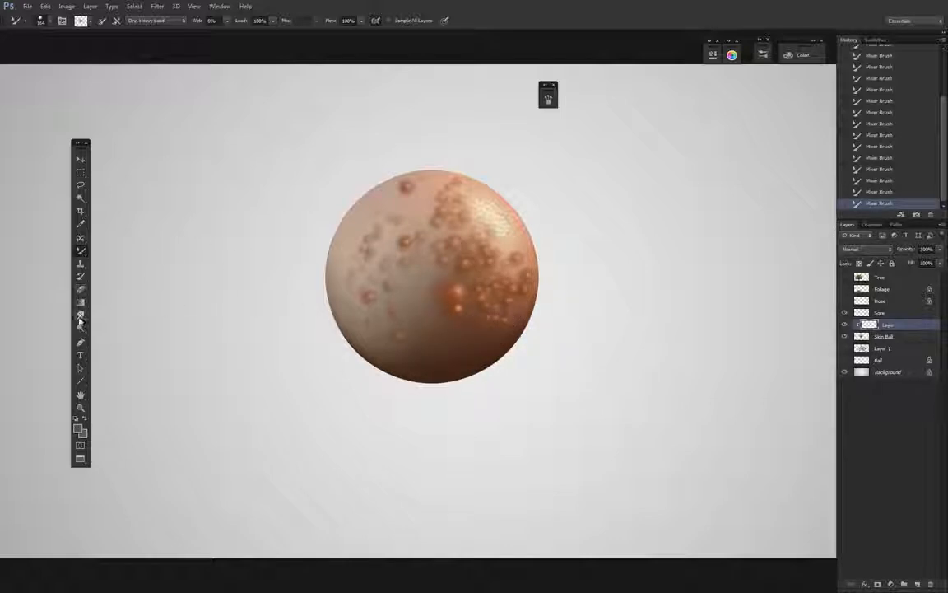
Brighten the sores on the upper and right side of the ball with the Dodge tool
click(81, 328)
drag(496, 219, 451, 225)
mouse_move(442, 190)
mouse_down()
mouse_move(484, 204)
mouse_move(475, 181)
mouse_up()
drag(412, 171, 547, 236)
mouse_move(474, 198)
mouse_down()
mouse_move(520, 214)
mouse_move(474, 272)
mouse_up()
Switch to the Brush tool, enlarge its soft tip to 217 px, and try a stroke over the left-side sores
click(81, 250)
click(115, 251)
drag(297, 267, 299, 185)
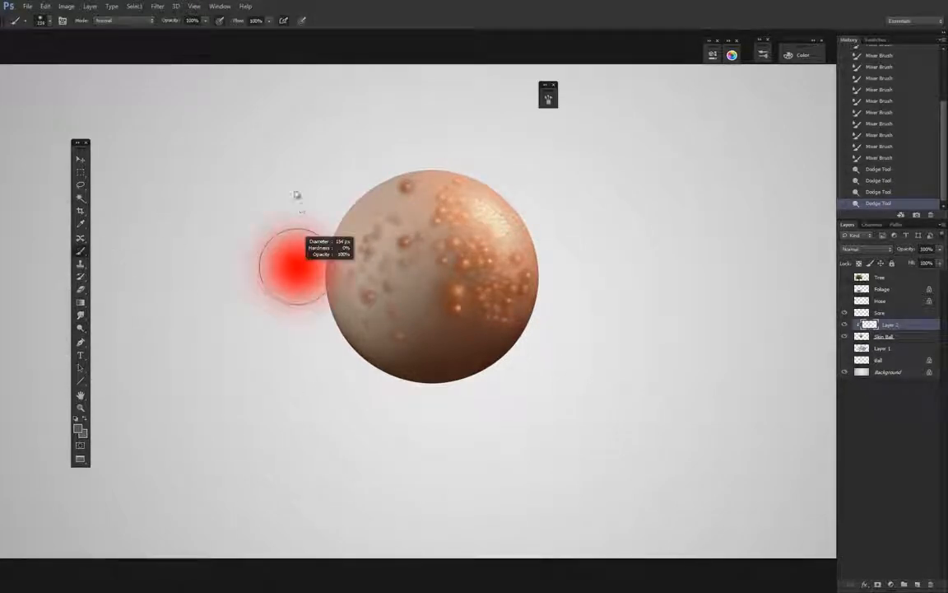
mouse_move(335, 275)
mouse_down()
mouse_move(359, 275)
mouse_move(365, 297)
mouse_up()
key(ctrl+z)
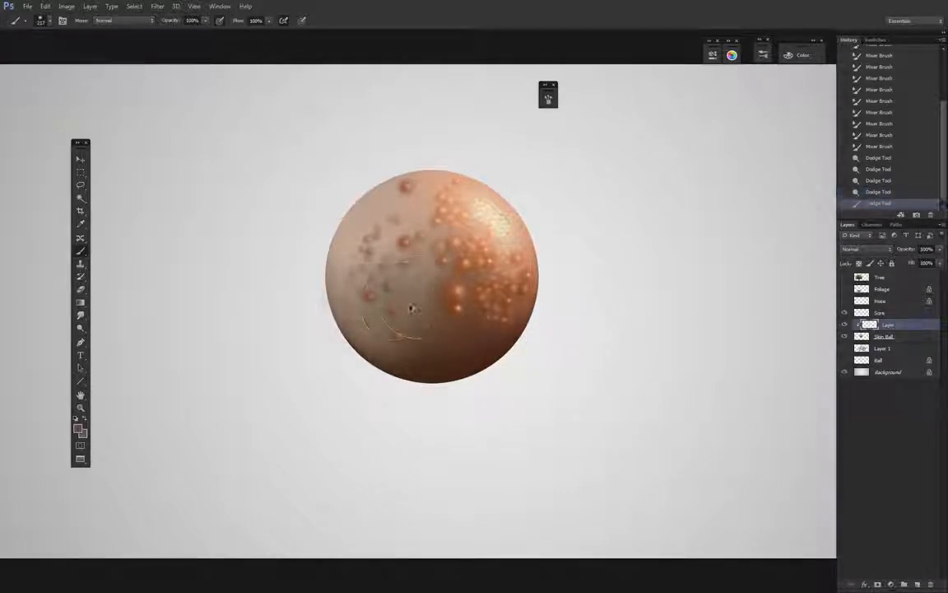
Lock Layer 2's transparent pixels and tint the sores with the soft brush, undoing the last stroke
drag(390, 290, 372, 290)
click(859, 264)
mouse_move(368, 227)
mouse_down()
mouse_move(388, 191)
mouse_move(380, 186)
mouse_move(399, 171)
mouse_move(416, 185)
mouse_move(384, 198)
mouse_move(415, 186)
mouse_up()
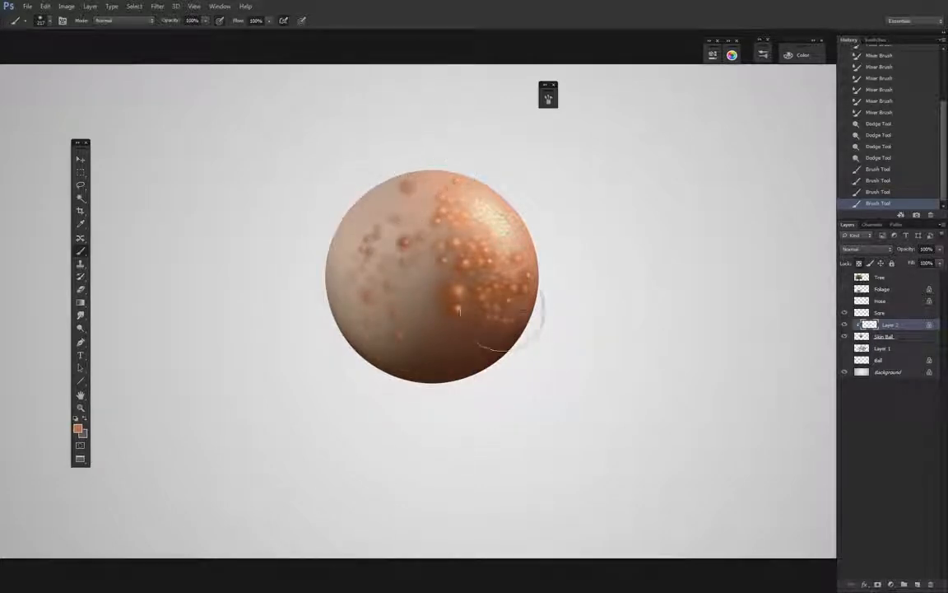
key(ctrl+z)
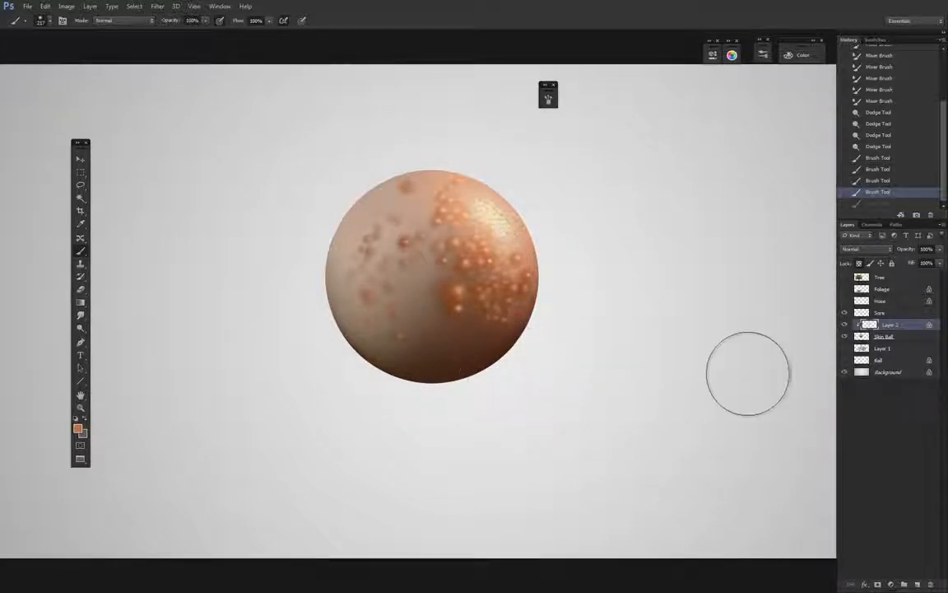
Compare the ball with and without Layer 2, hide the skin ball layers, and show and select the Hose layer
click(845, 326)
click(845, 325)
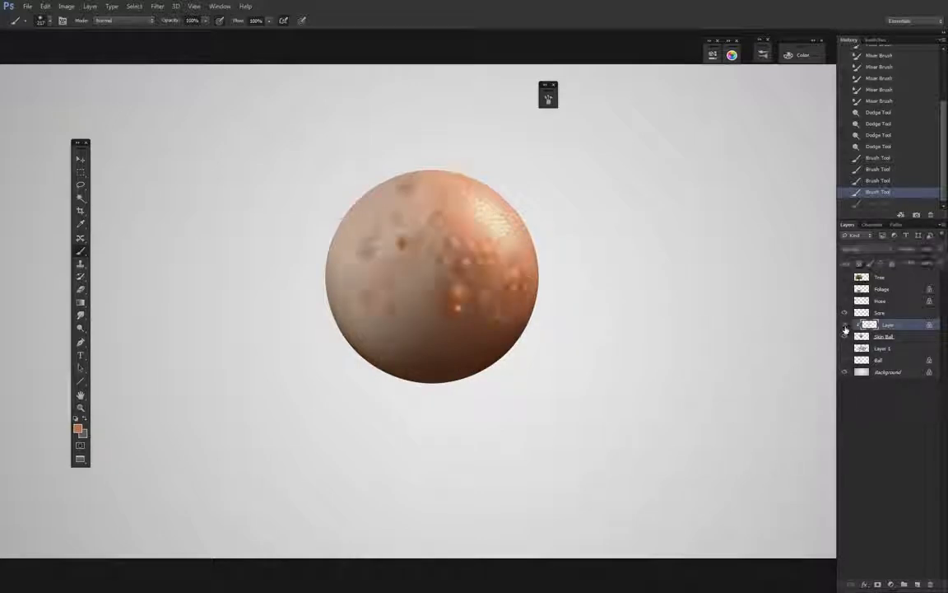
click(846, 325)
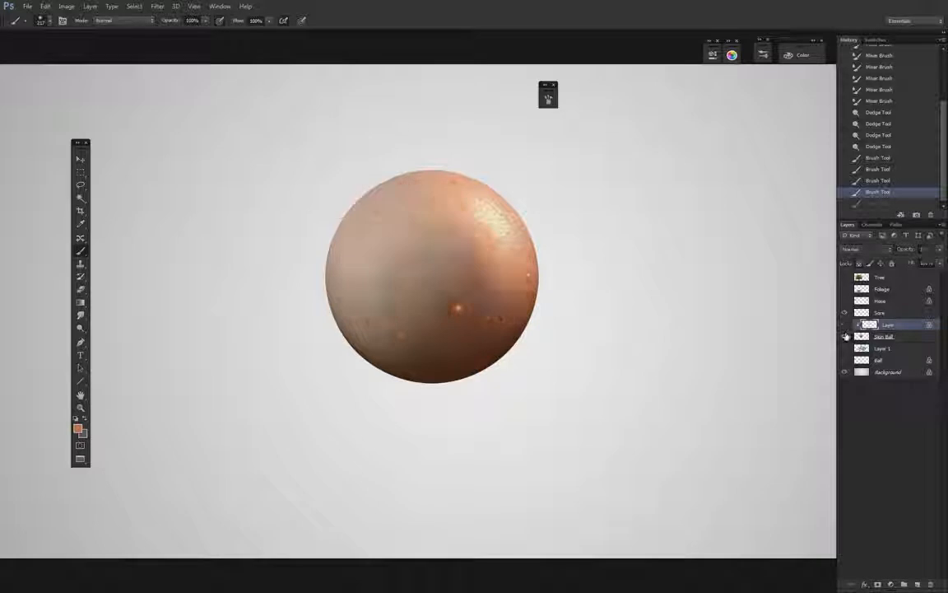
click(845, 336)
click(845, 314)
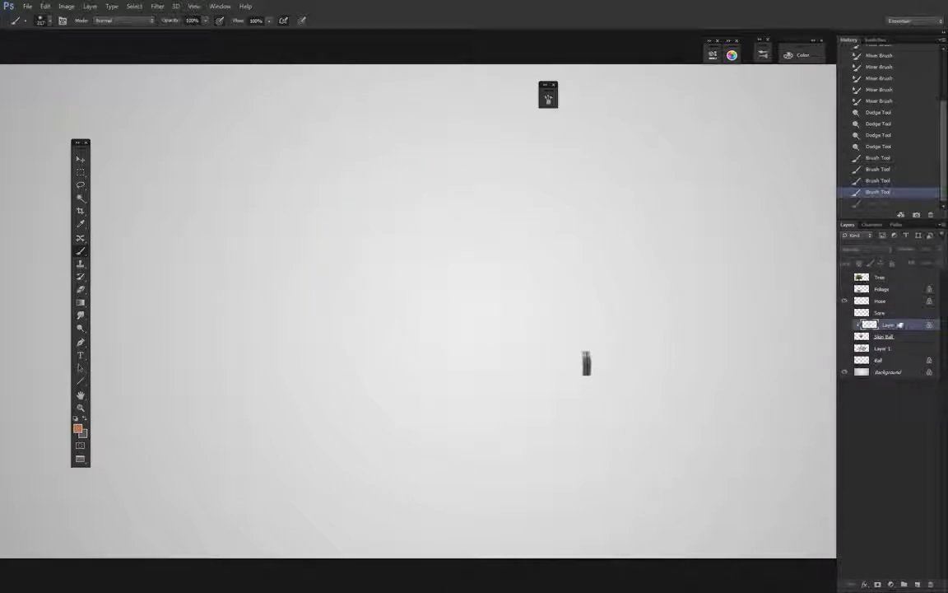
click(887, 303)
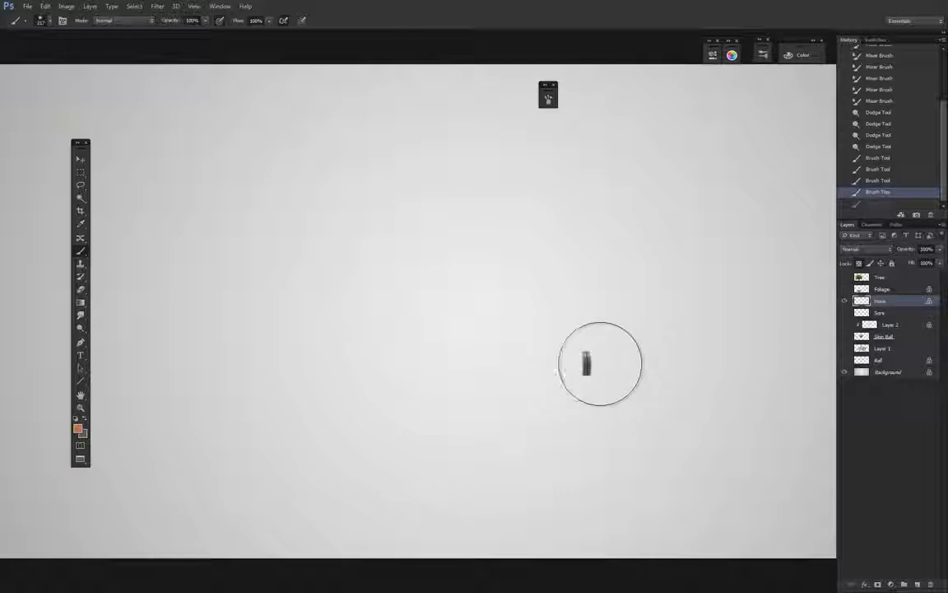
Switch to the Mixer Brush, fit its size around the hose segment, and load the segment as paint
right_click(81, 250)
click(127, 277)
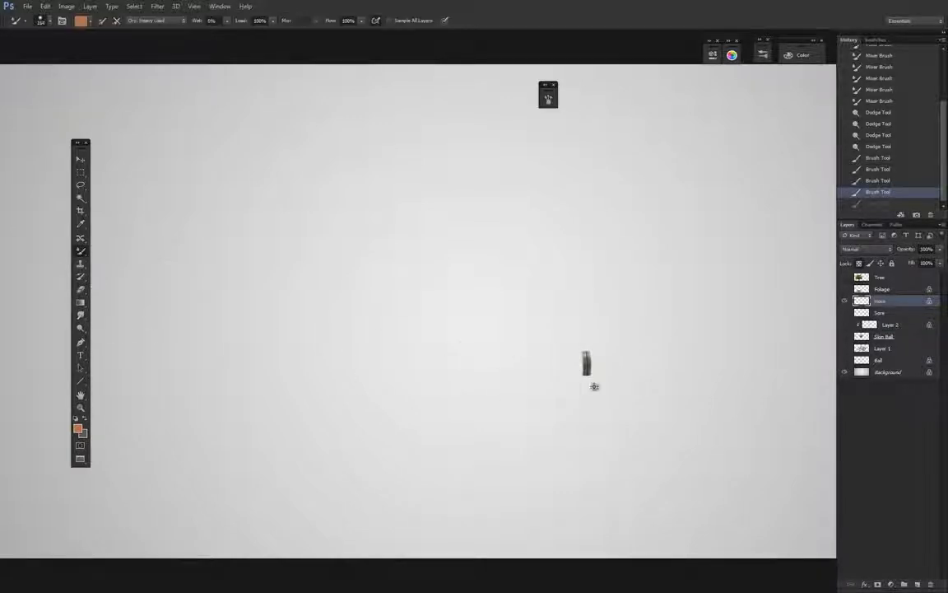
drag(567, 391, 582, 386)
drag(582, 350, 587, 367)
drag(586, 364, 589, 370)
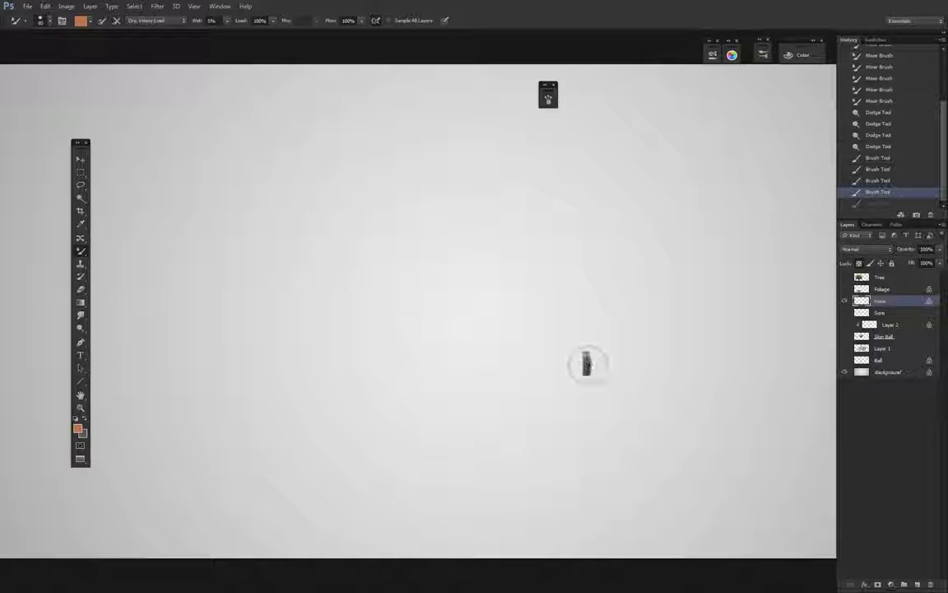
click(586, 364)
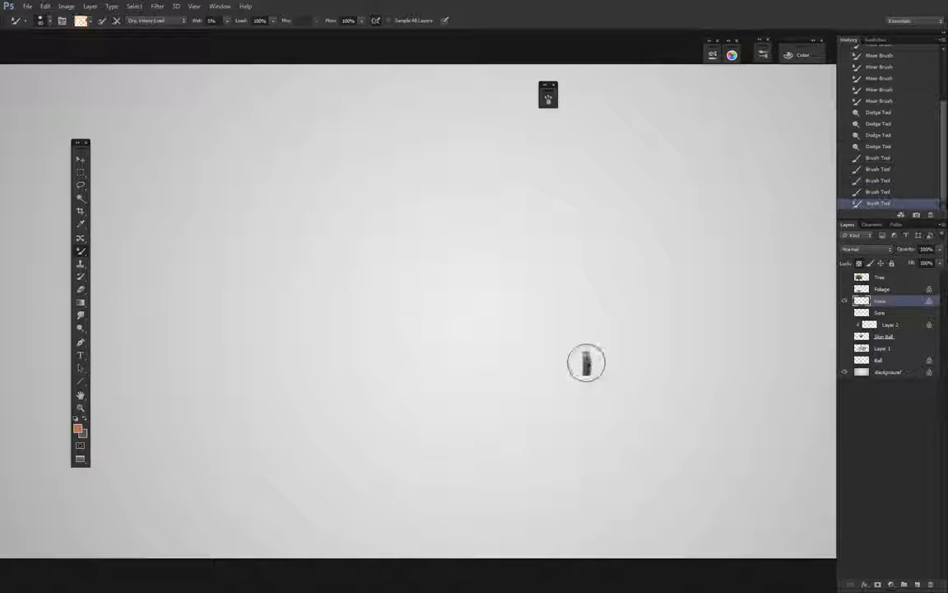
Add a new layer above the Hose layer and try Mixer Brush strokes, undoing the last one
click(917, 584)
click(574, 355)
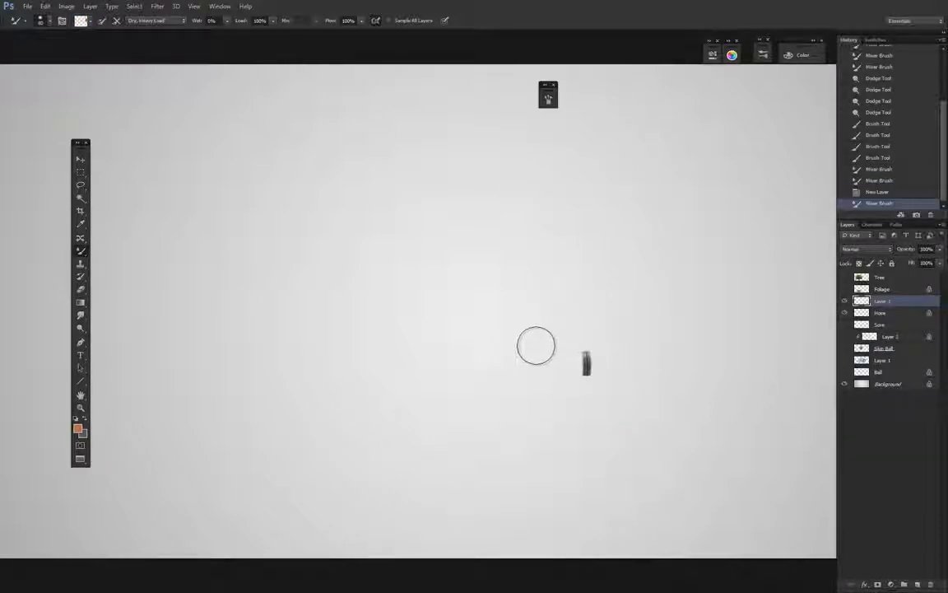
mouse_move(524, 344)
mouse_down()
mouse_move(510, 351)
mouse_move(500, 334)
mouse_move(499, 363)
mouse_up()
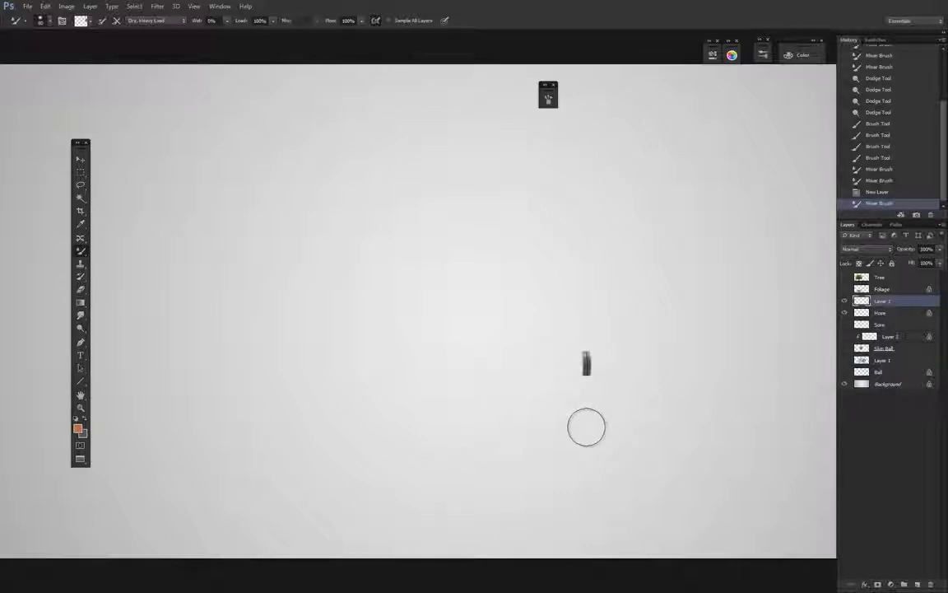
key(ctrl+z)
key(ctrl+z)
key(ctrl+z)
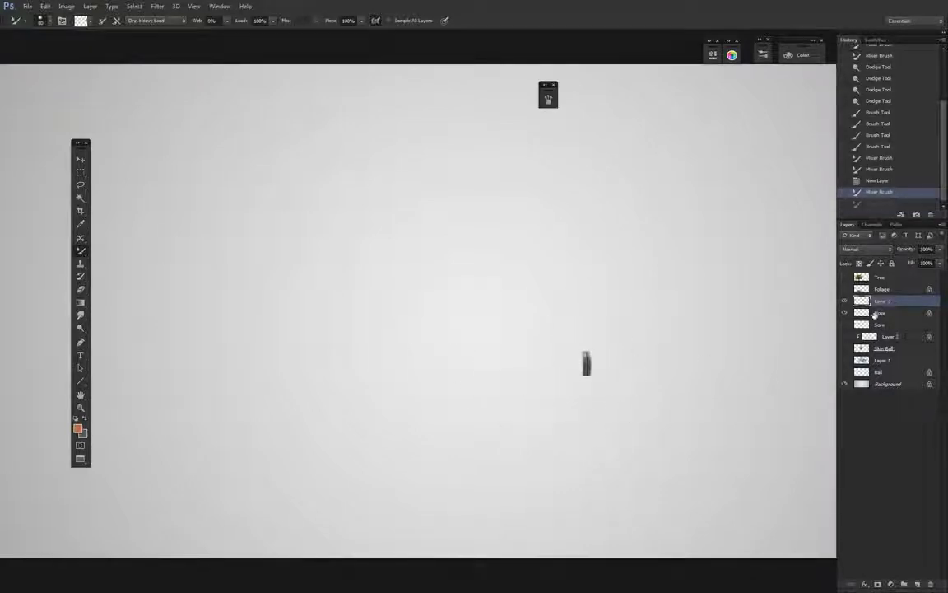
Resample the segment from the Hose layer, try a stroke on Layer 3, and undo it
click(866, 314)
click(847, 315)
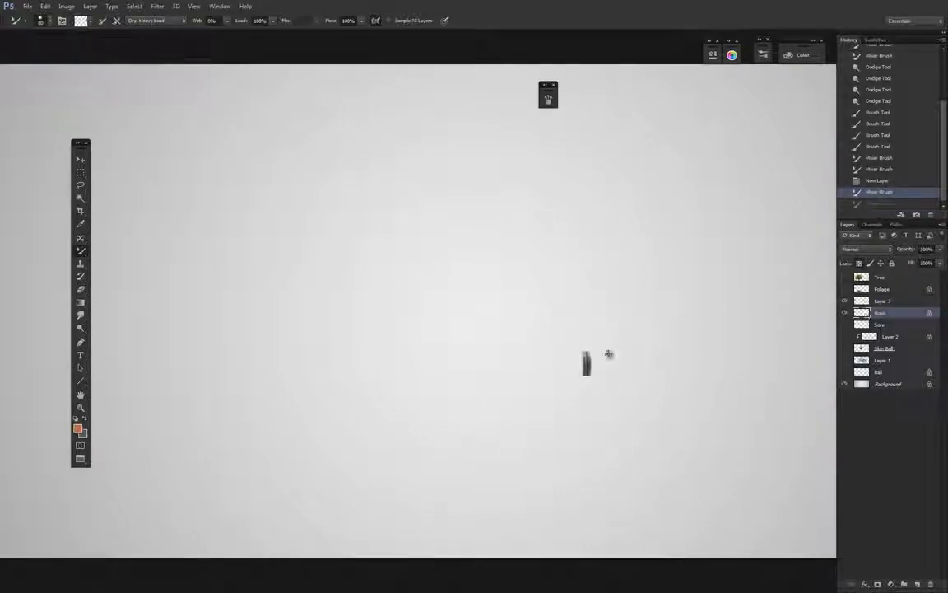
drag(589, 369, 590, 368)
click(586, 363)
click(861, 302)
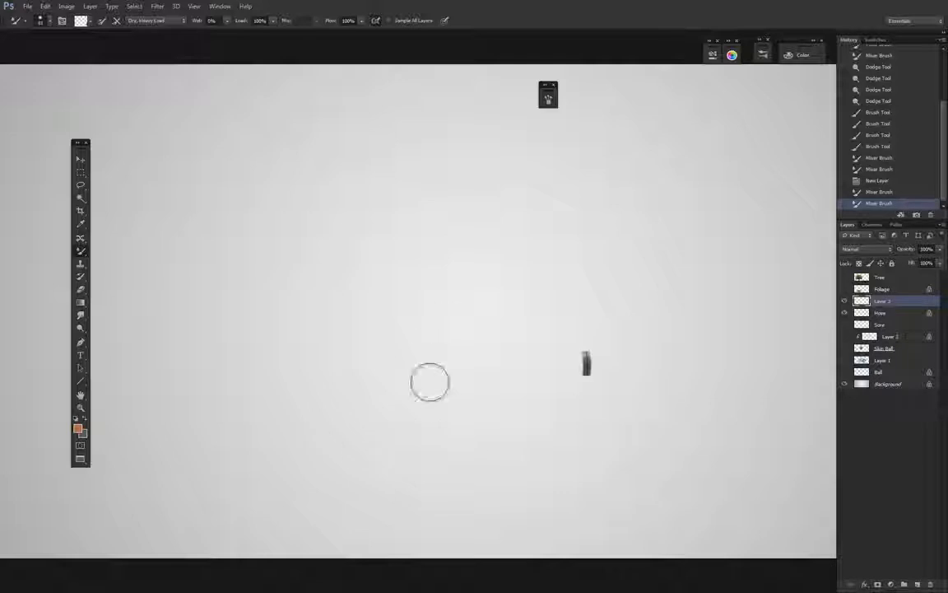
key(ctrl+z)
Disable Scattering, raise the minimum diameter in Shape Dynamics, and set the brush tip spacing to 13%
click(549, 97)
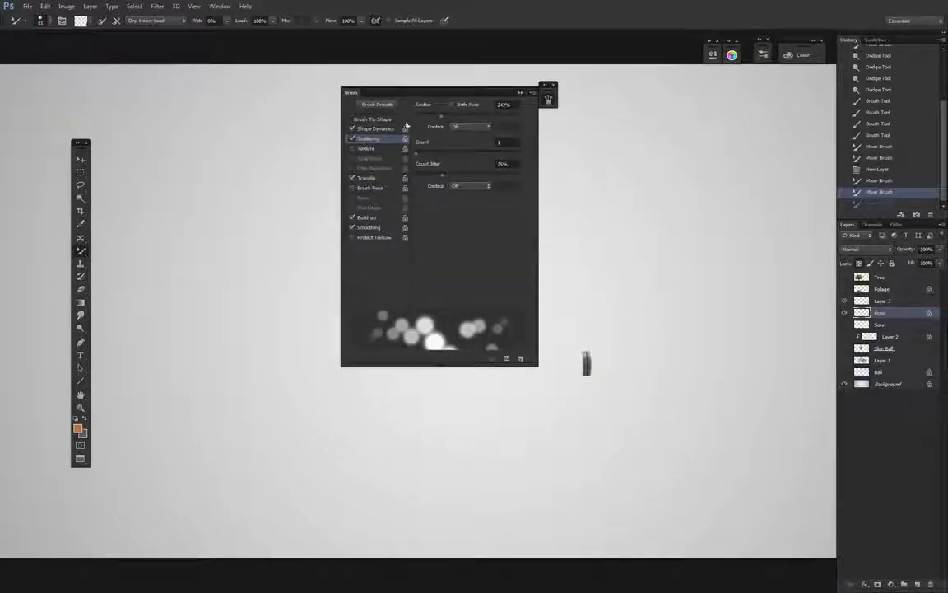
click(352, 139)
click(376, 128)
drag(455, 151, 477, 154)
click(374, 119)
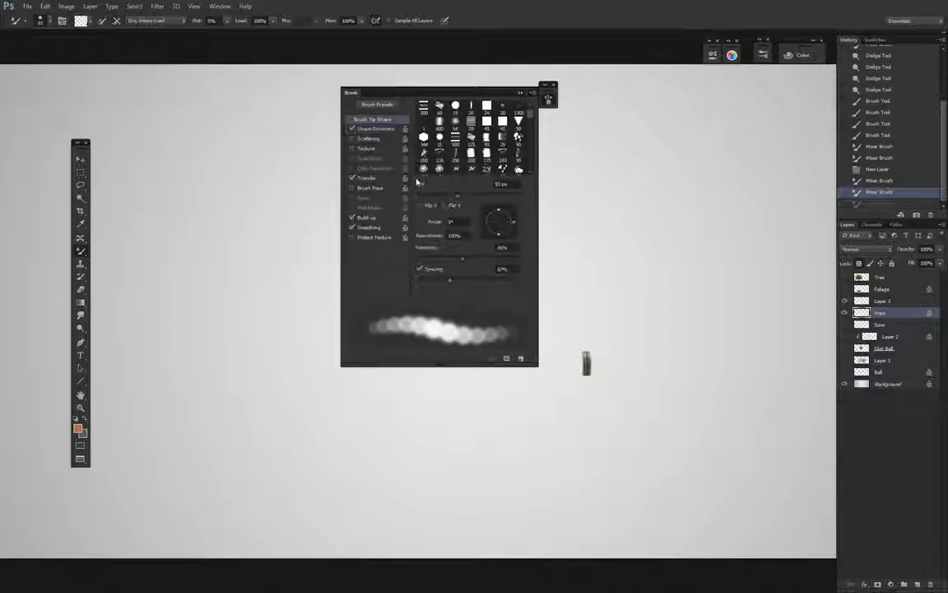
drag(461, 280, 422, 280)
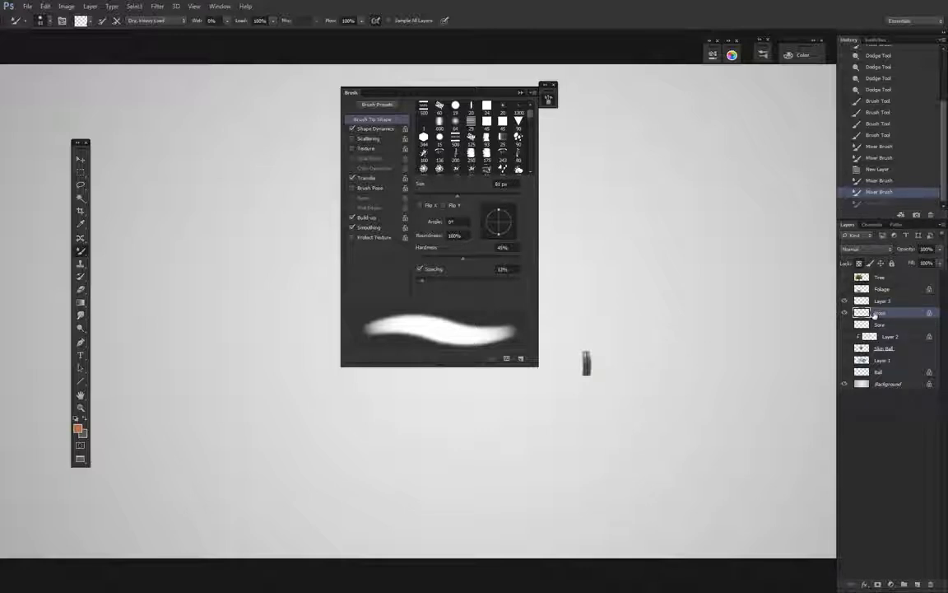
Select Layer 3, resize the brush, try a horizontal hose stroke across the canvas, and undo it
click(884, 302)
click(525, 394)
right_click(523, 392)
click(550, 428)
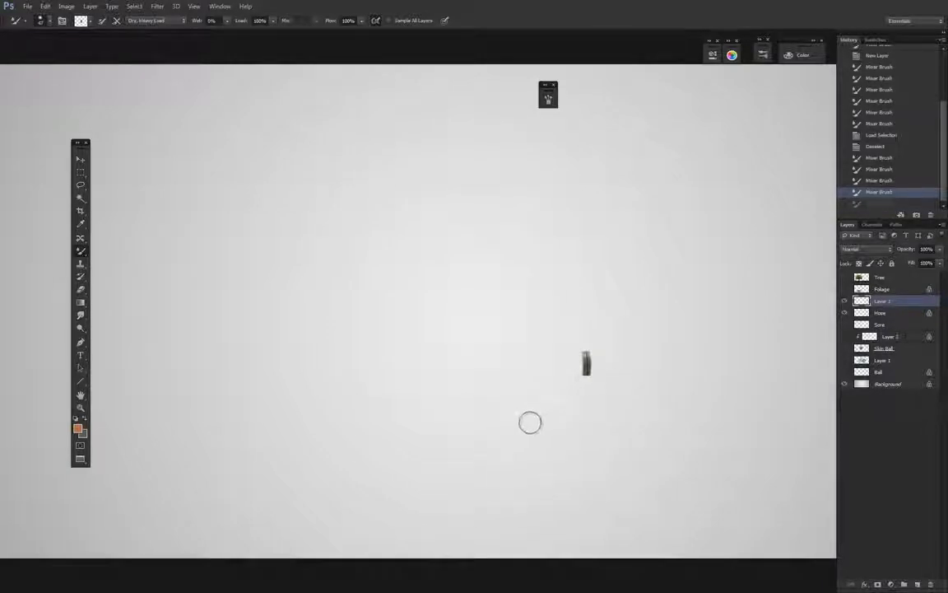
click(548, 98)
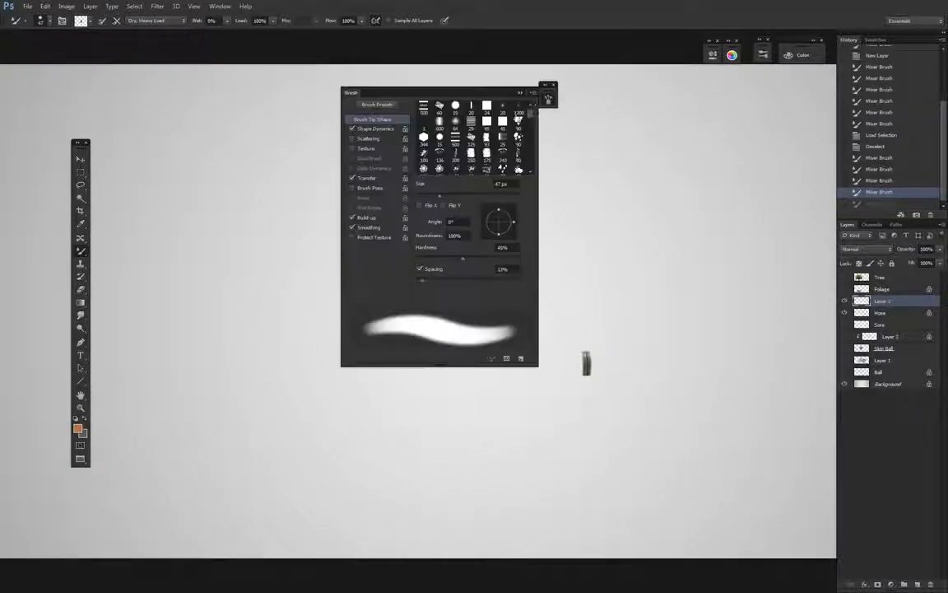
click(548, 99)
click(548, 98)
click(548, 98)
drag(423, 320, 720, 321)
key(ctrl+z)
Resample the segment from the Hose layer, try a straight horizontal hose on Layer 3, and undo it
key(alt+bracketleft)
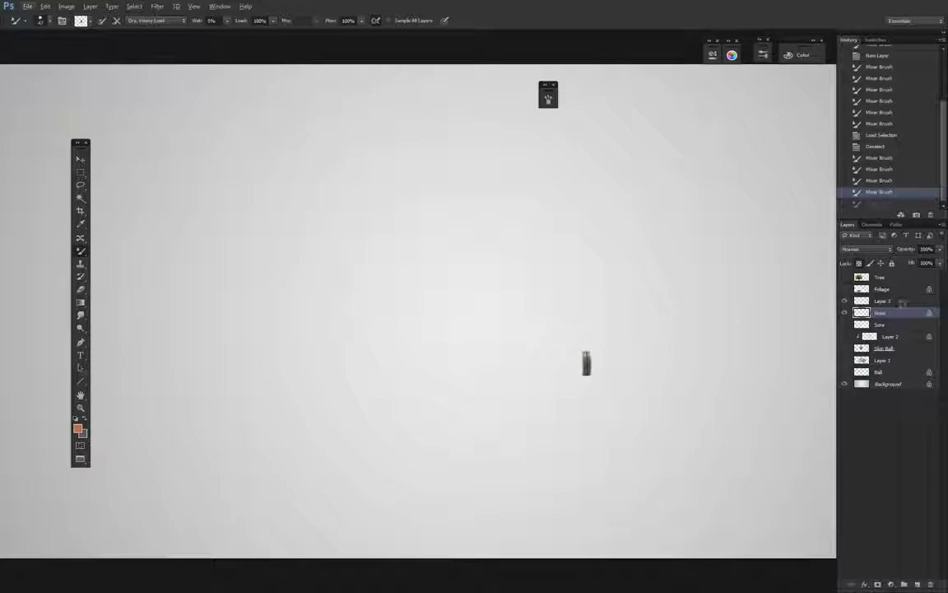
click(902, 301)
mouse_move(338, 271)
mouse_down()
mouse_move(503, 297)
mouse_move(633, 292)
mouse_up()
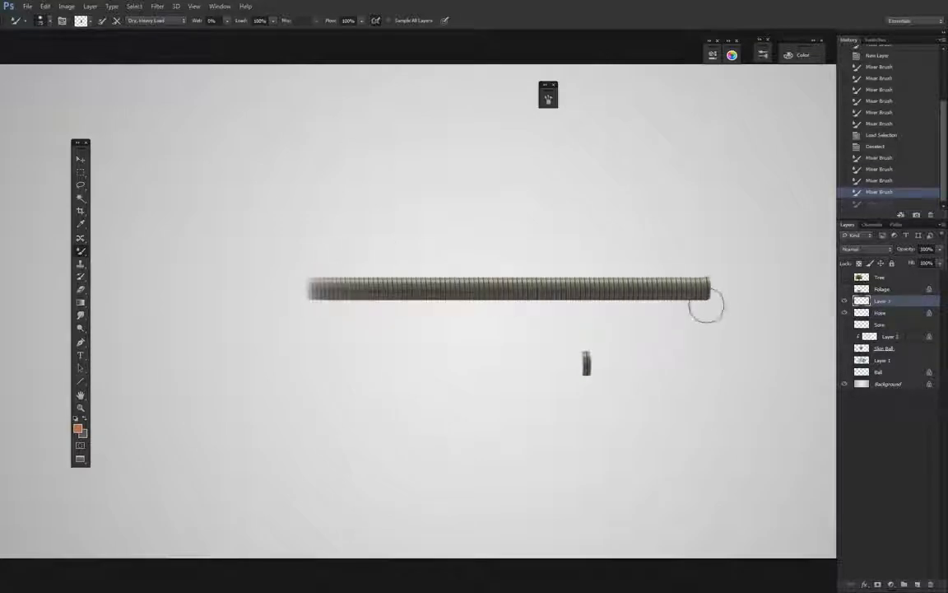
key(ctrl+z)
Resample the hose segment and paint wavy hoses across the upper and lower canvas on Layer 3
key(alt+bracketleft)
mouse_move(329, 332)
mouse_down()
mouse_move(425, 226)
mouse_move(500, 215)
mouse_up()
click(902, 301)
click(505, 260)
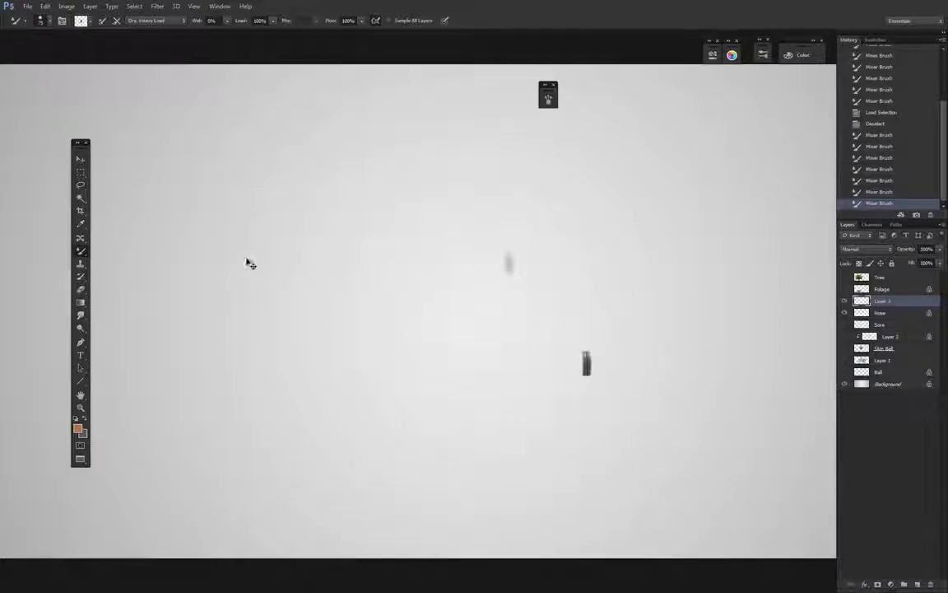
mouse_move(267, 251)
mouse_down()
mouse_move(427, 253)
mouse_move(656, 229)
mouse_move(695, 241)
mouse_up()
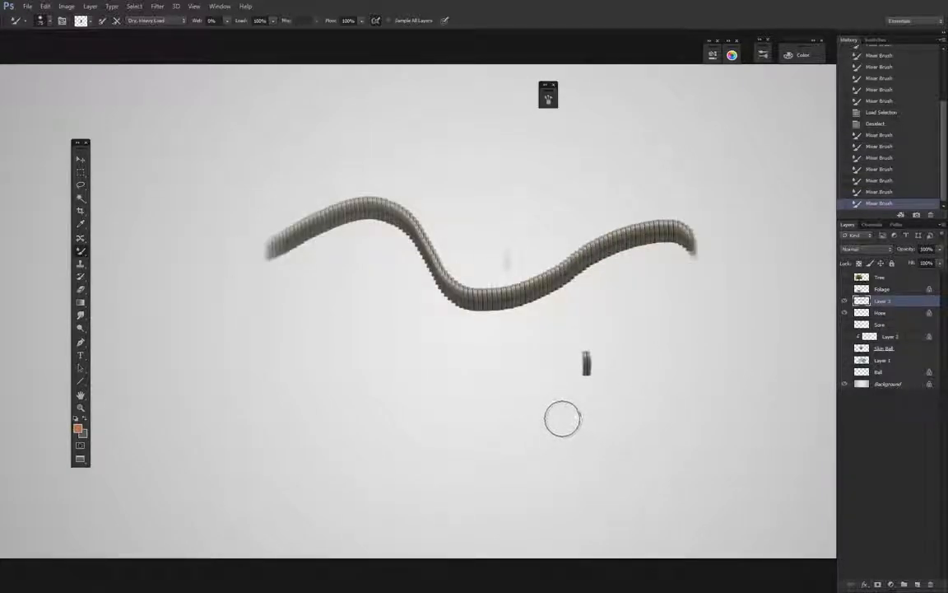
mouse_move(252, 406)
mouse_down()
mouse_move(313, 398)
mouse_move(378, 460)
mouse_move(662, 448)
mouse_up()
mouse_move(372, 383)
mouse_down()
mouse_move(372, 465)
mouse_move(337, 391)
mouse_move(343, 377)
mouse_move(260, 387)
mouse_move(188, 382)
mouse_move(156, 527)
mouse_up()
Undo the wavy hose strokes, enlarge the Mixer Brush, and paint a thick hose downward through the canvas centre
key(ctrl+alt+z)
key(ctrl+alt+z)
key(ctrl+alt+z)
key(ctrl+alt+z)
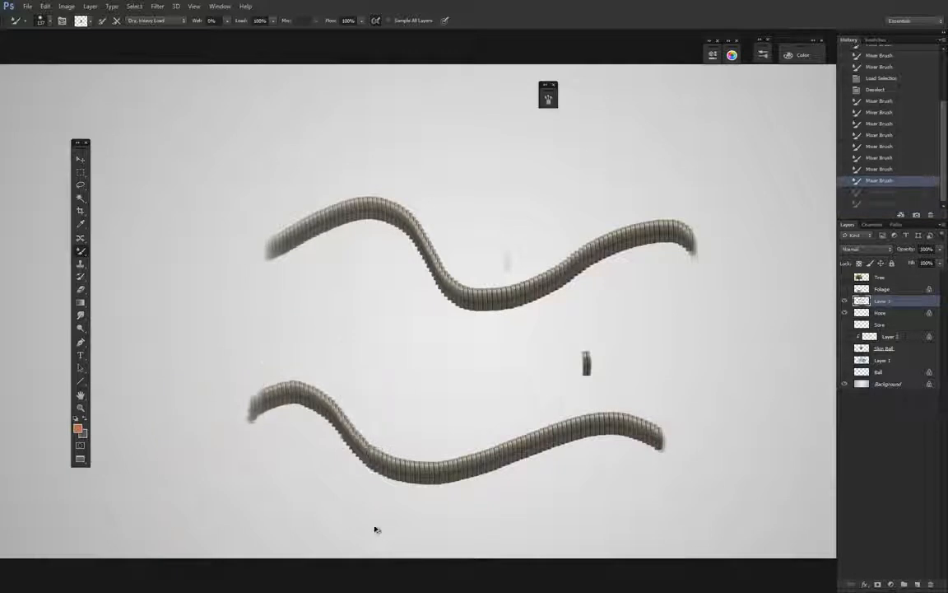
mouse_move(561, 367)
mouse_down()
mouse_move(552, 368)
mouse_move(596, 368)
mouse_up()
mouse_move(414, 299)
mouse_down()
mouse_move(367, 417)
mouse_move(363, 494)
mouse_up()
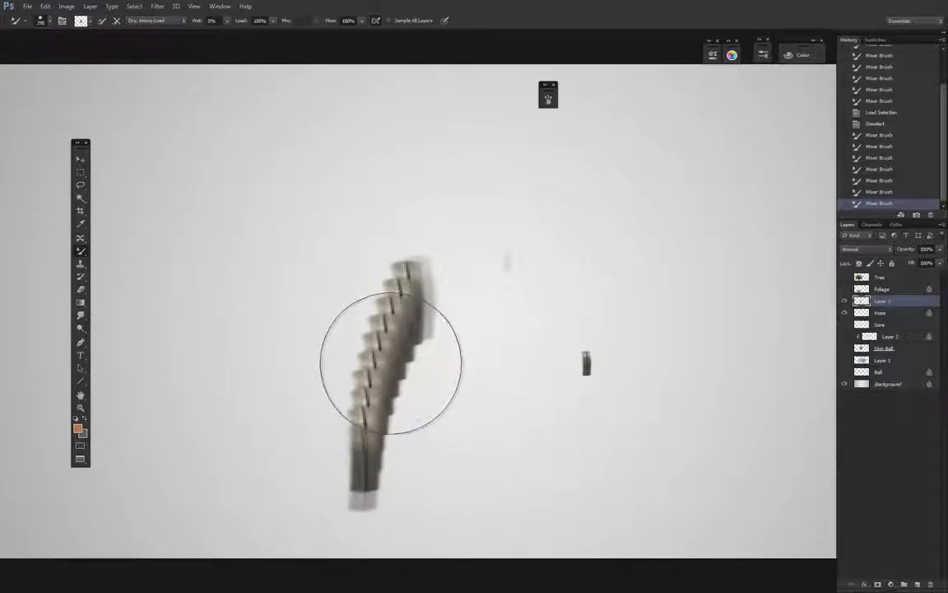
Undo the thick hose stroke, shrink the Mixer Brush, and resample the segment from the Hose layer
key(ctrl+z)
mouse_move(585, 362)
mouse_down()
mouse_move(574, 374)
mouse_move(579, 395)
mouse_move(582, 363)
mouse_up()
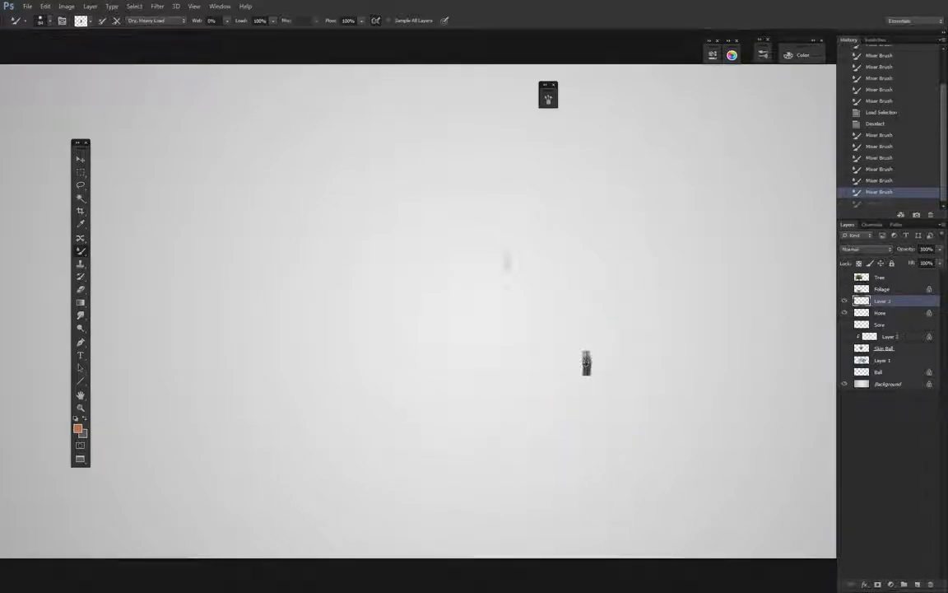
click(586, 363)
click(892, 314)
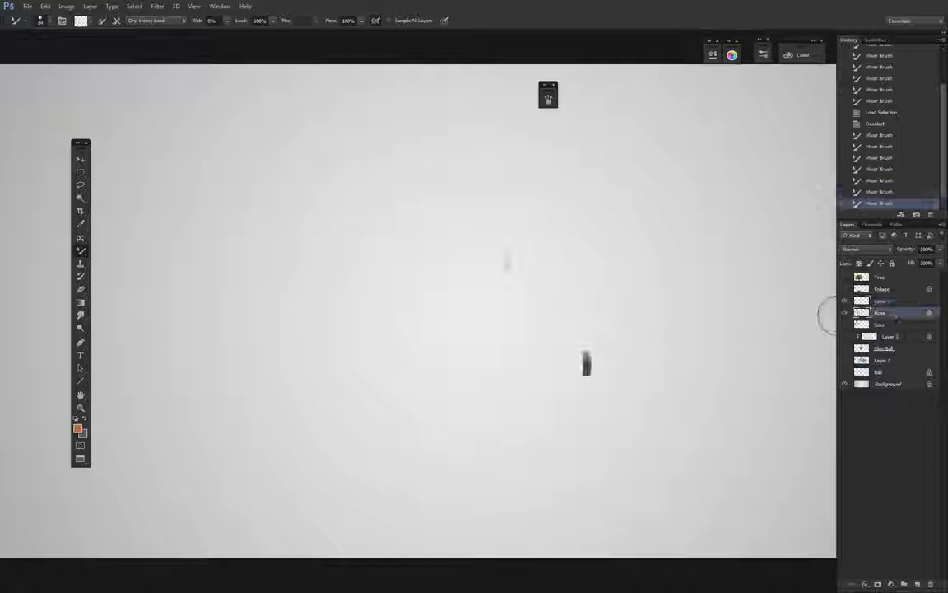
click(587, 364)
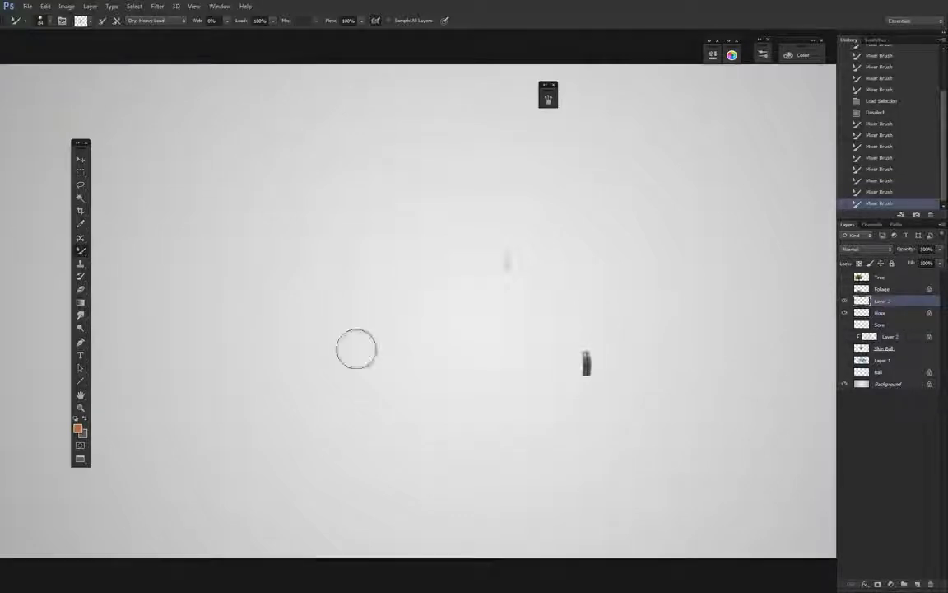
Try a hose stroke across the canvas, undo it, and reselect Layer 3
drag(177, 285, 630, 311)
key(ctrl+z)
click(893, 302)
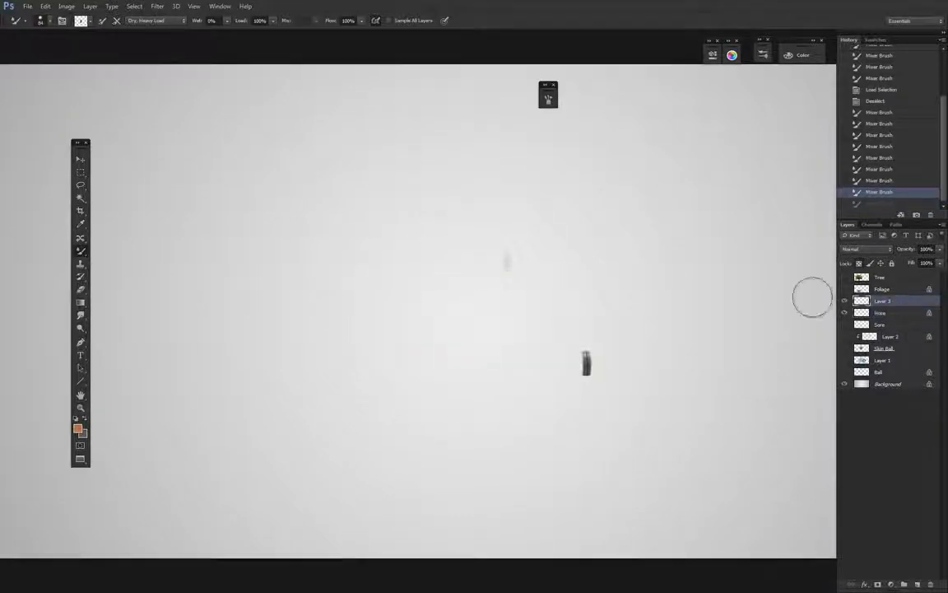
Erase the faint leftover paint smudge near the canvas centre on Layer 3
right_click(332, 263)
click(300, 260)
right_click(295, 262)
click(337, 228)
mouse_move(338, 260)
mouse_down()
mouse_move(295, 334)
mouse_move(518, 284)
mouse_up()
right_click(464, 275)
click(500, 322)
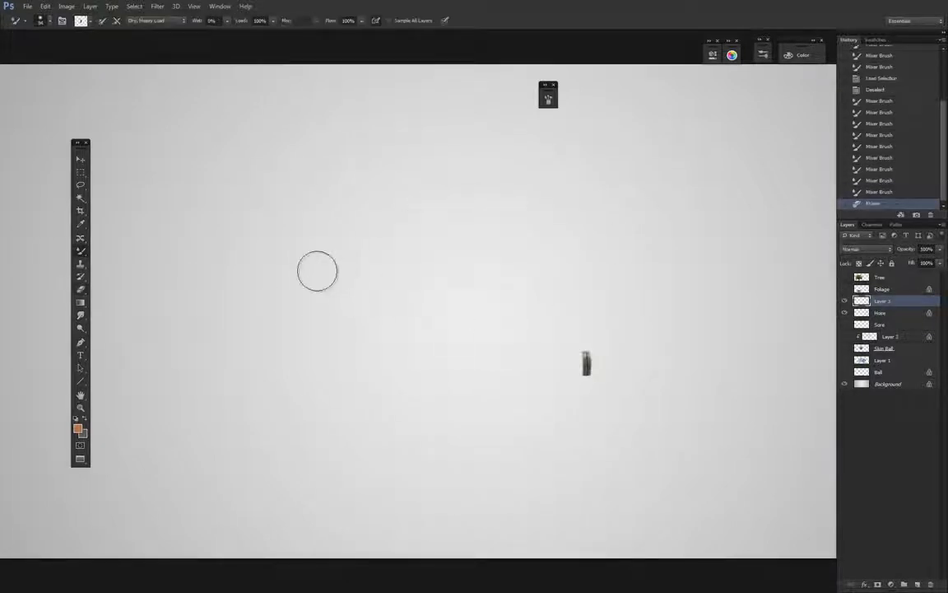
Resize the Mixer Brush to 54 px, try a horizontal hose stroke on Layer 3, and undo it
alt+right_click(272, 256)
drag(230, 250, 668, 268)
key(ctrl+z)
Set the brush spacing to 22%, try a straight horizontal hose stroke, and undo it
click(548, 96)
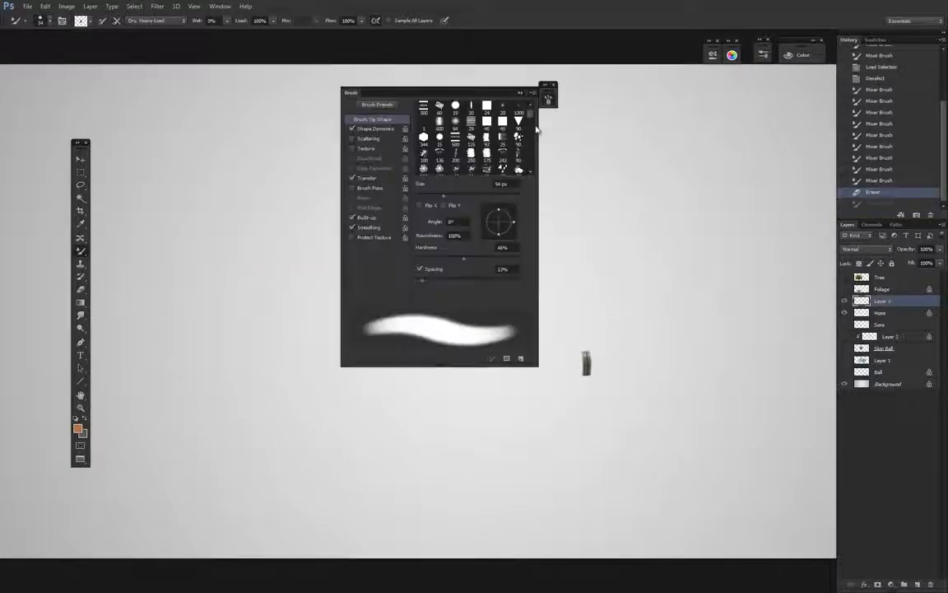
drag(425, 284, 427, 285)
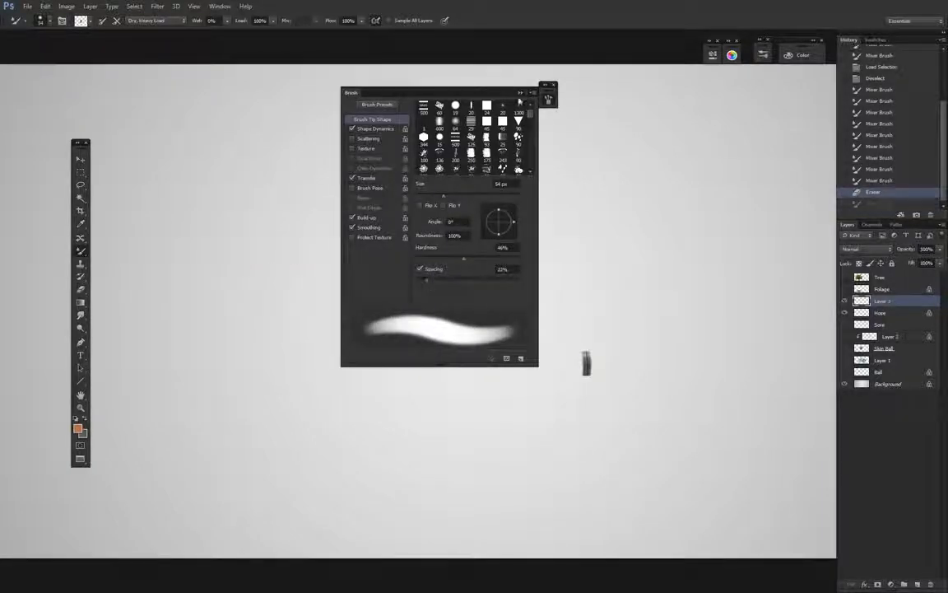
click(548, 97)
mouse_move(306, 244)
mouse_down()
mouse_move(366, 246)
mouse_move(724, 245)
mouse_up()
key(ctrl+z)
Set the brush spacing to 19%, try another straight hose across the upper canvas, and undo it
click(549, 96)
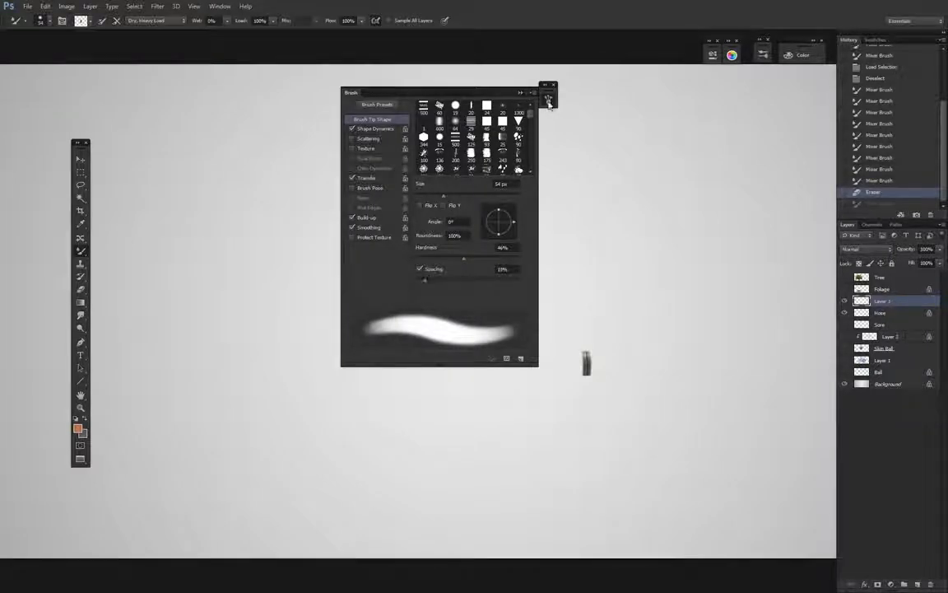
click(548, 96)
drag(281, 207, 663, 208)
key(ctrl+z)
Fine-tune the brush spacing and size, and paint a straight horizontal hose across the upper canvas on Layer 3
click(548, 97)
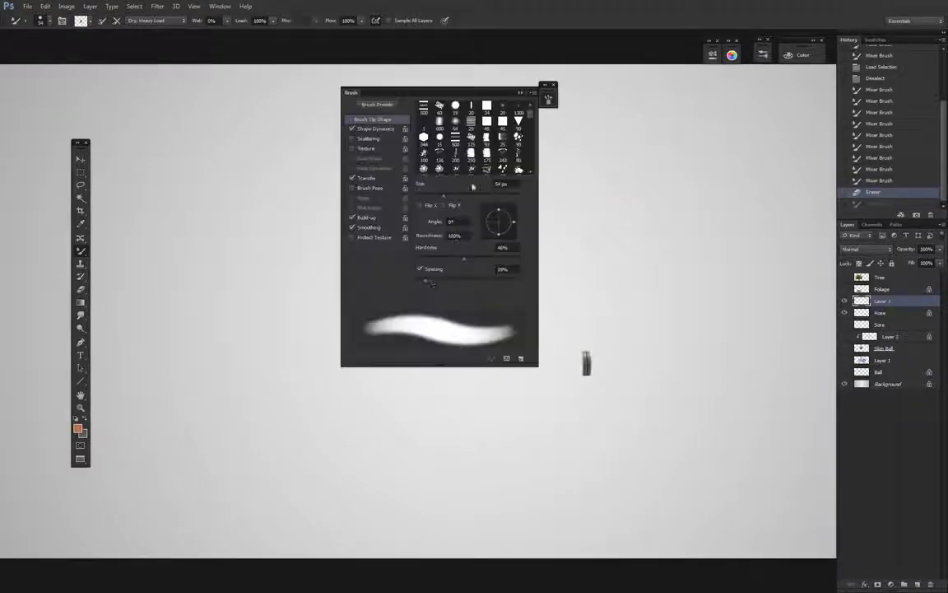
drag(426, 282, 425, 284)
click(548, 98)
drag(215, 228, 599, 226)
key(ctrl+z)
alt+drag(283, 250, 289, 253)
shift+drag(274, 249, 708, 257)
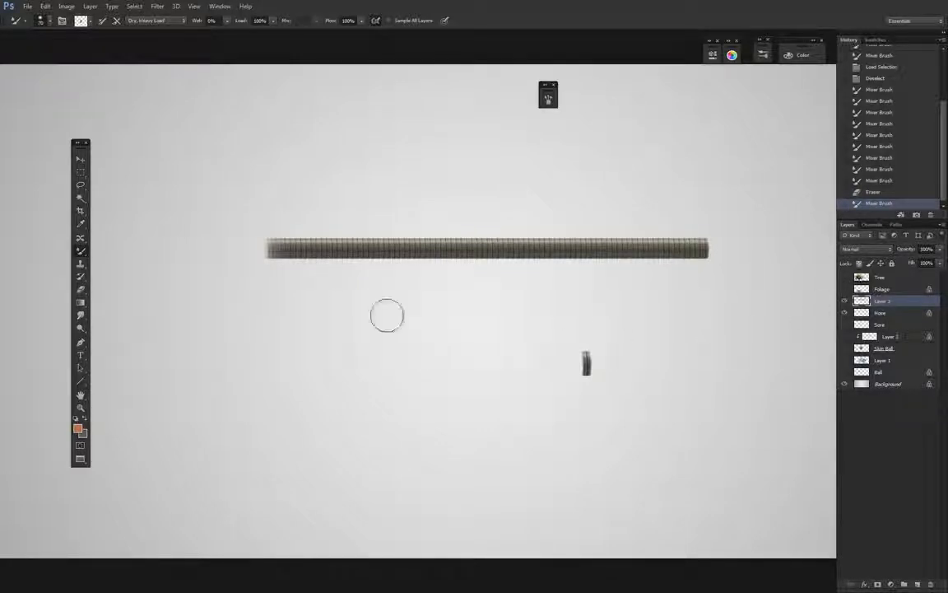
Start a Puppet Warp on the straight hose and place pins along its length
click(66, 6)
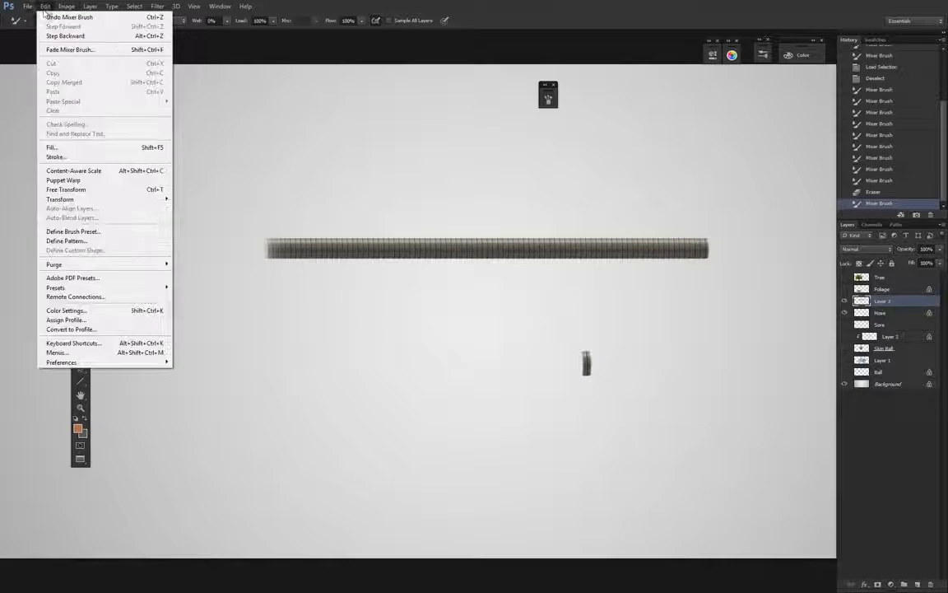
click(71, 165)
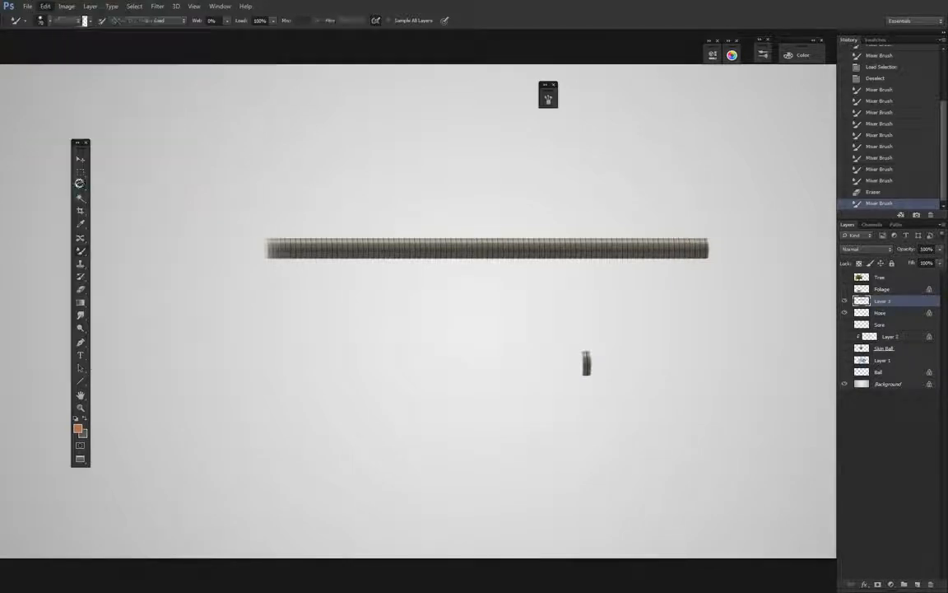
click(310, 247)
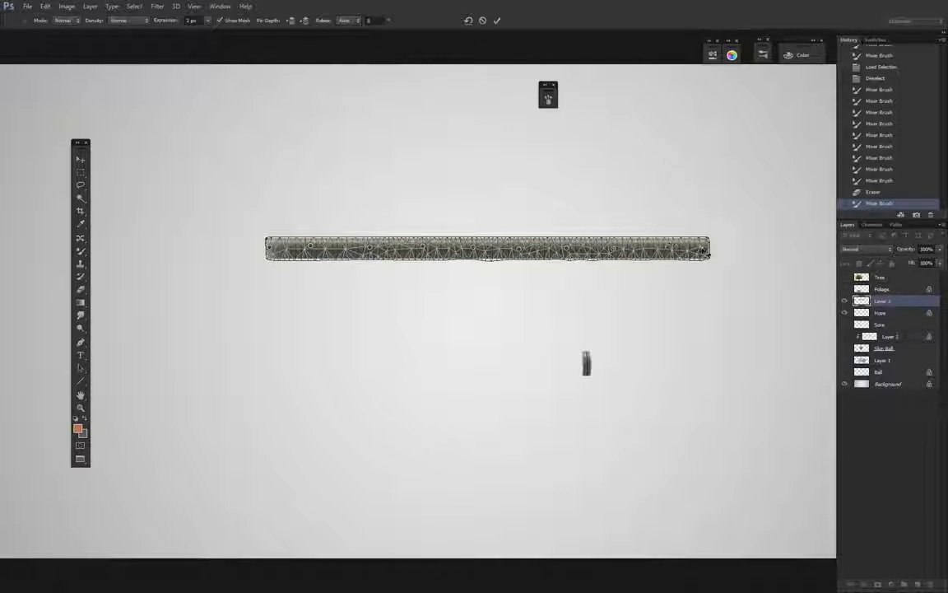
Move the pins up and down to bend the hose into a gentle wave, and apply the warp
drag(269, 249, 265, 261)
drag(372, 247, 428, 236)
drag(429, 246, 477, 235)
click(479, 240)
click(491, 221)
click(568, 247)
drag(613, 249, 615, 266)
drag(667, 246, 663, 238)
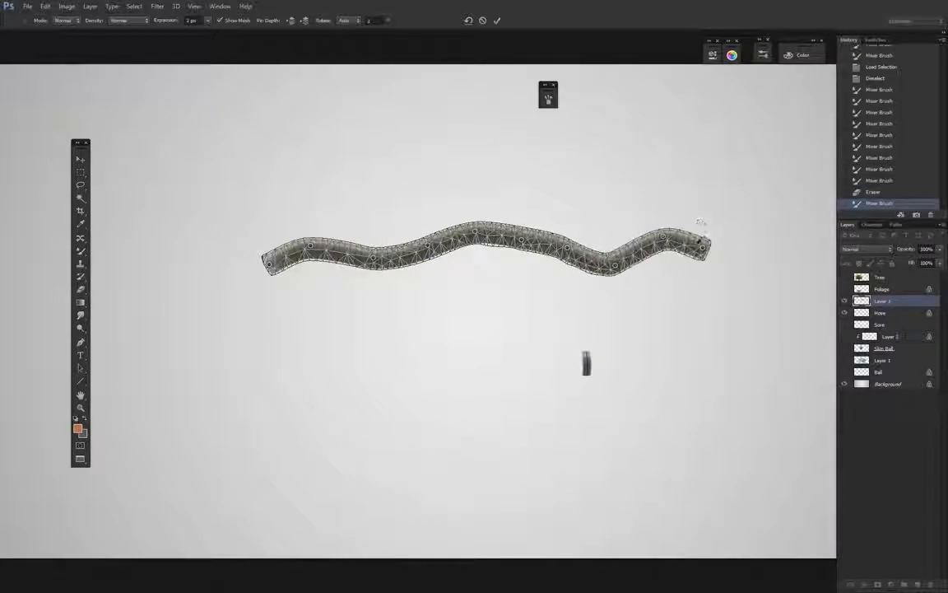
click(498, 21)
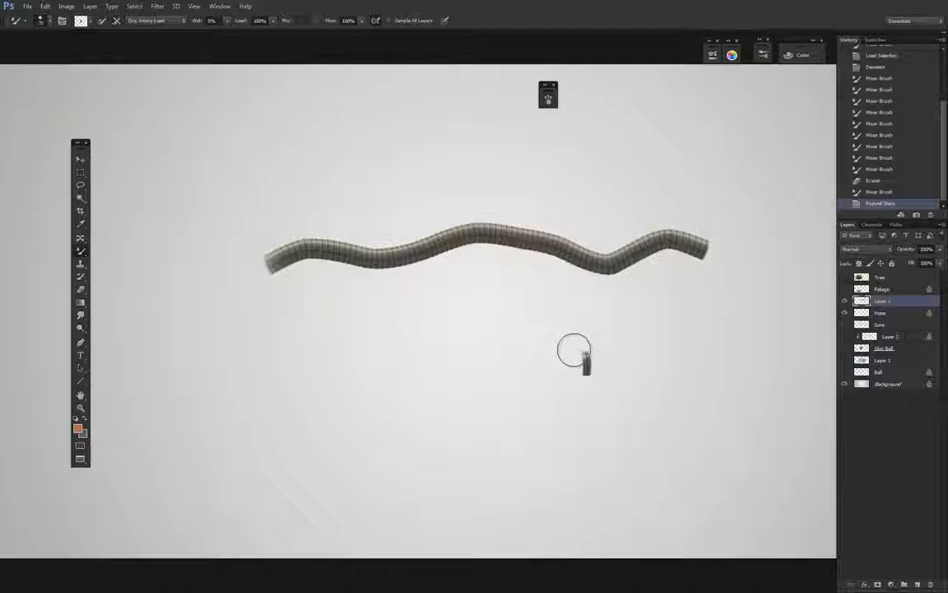
Brighten the raised curves of the wavy hose with the Dodge tool
click(81, 329)
click(118, 327)
mouse_move(332, 237)
mouse_down()
mouse_move(365, 237)
mouse_move(348, 237)
mouse_up()
mouse_move(351, 220)
mouse_down()
mouse_move(308, 221)
mouse_move(309, 231)
mouse_move(364, 244)
mouse_move(410, 232)
mouse_up()
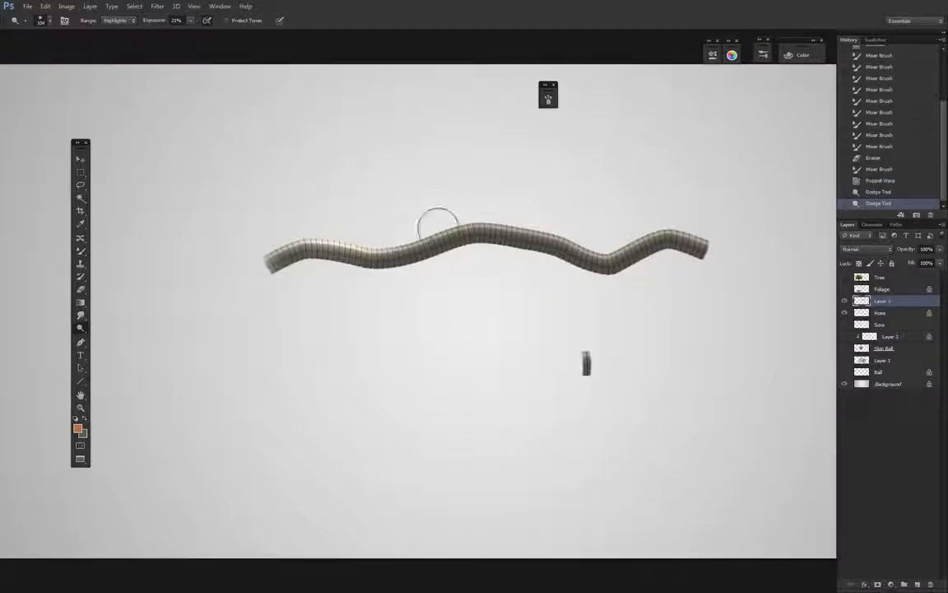
drag(645, 235, 701, 246)
key(ctrl+alt+z)
key(ctrl+alt+z)
drag(644, 233, 701, 230)
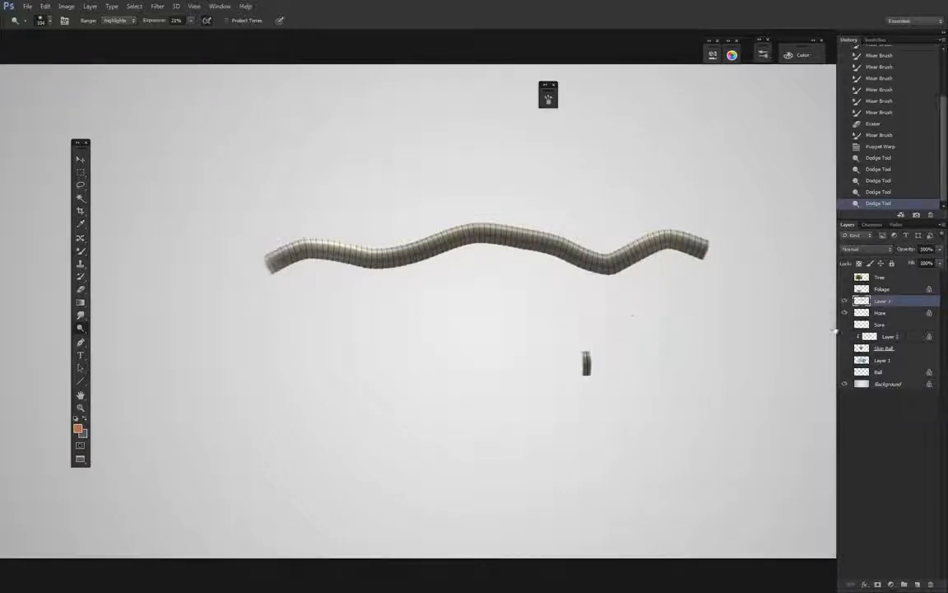
Hide the hose layers, show the Foliage layer, and pick the 700 px leaf cluster tip for the Mixer Brush
click(845, 301)
click(845, 290)
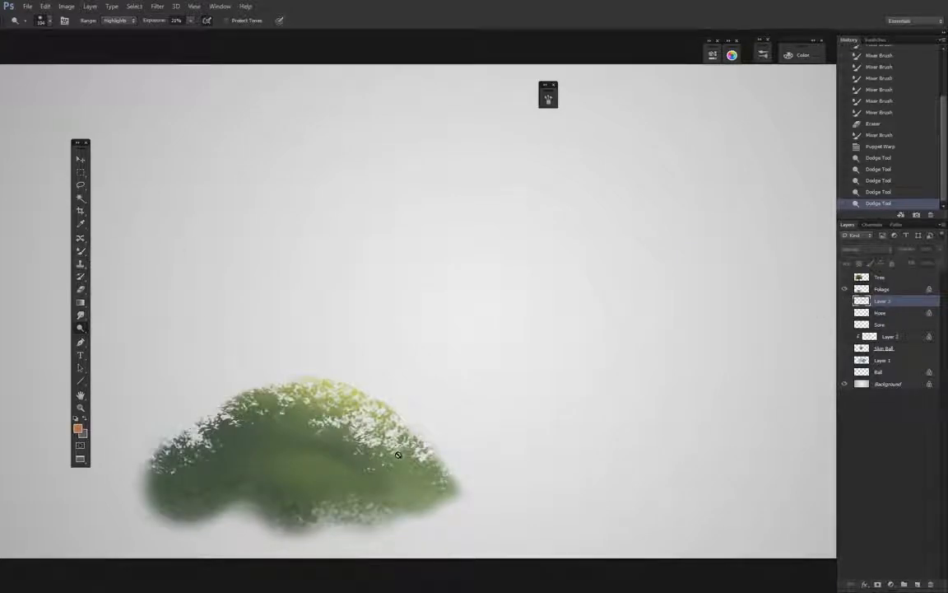
click(84, 250)
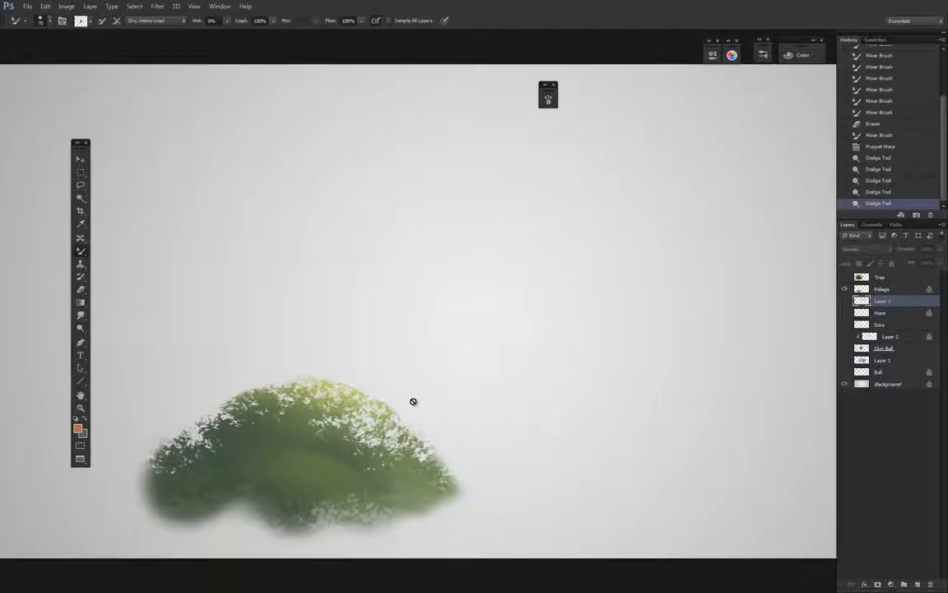
right_click(418, 342)
mouse_move(722, 280)
mouse_down()
mouse_move(721, 296)
mouse_move(720, 272)
mouse_up()
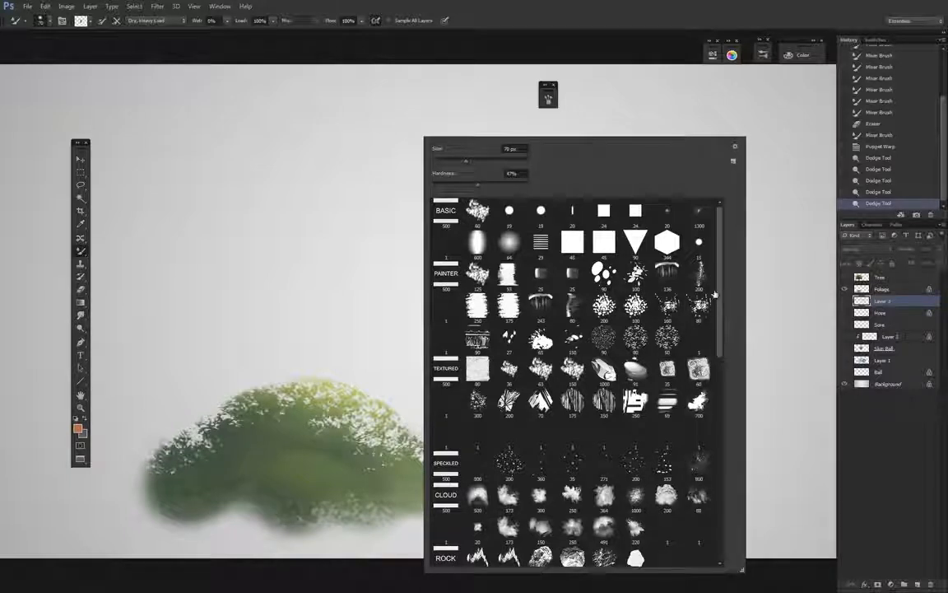
mouse_move(711, 305)
mouse_down()
mouse_move(726, 360)
mouse_move(731, 463)
mouse_up()
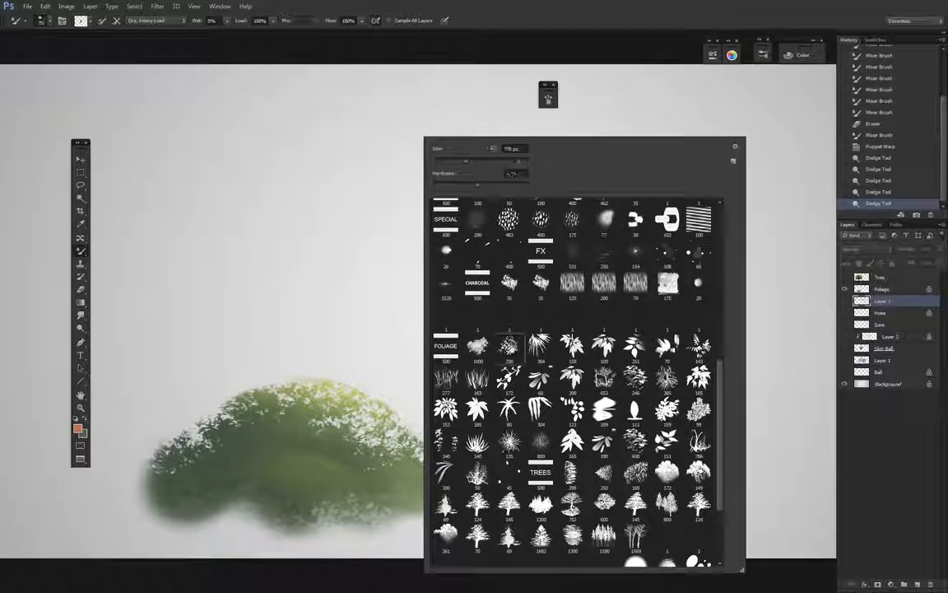
click(375, 284)
click(471, 214)
Select the Foliage layer, resize the brush, and sample the bright yellow-green top of the bush
click(882, 289)
mouse_move(352, 397)
mouse_down()
mouse_move(284, 401)
mouse_move(327, 399)
mouse_up()
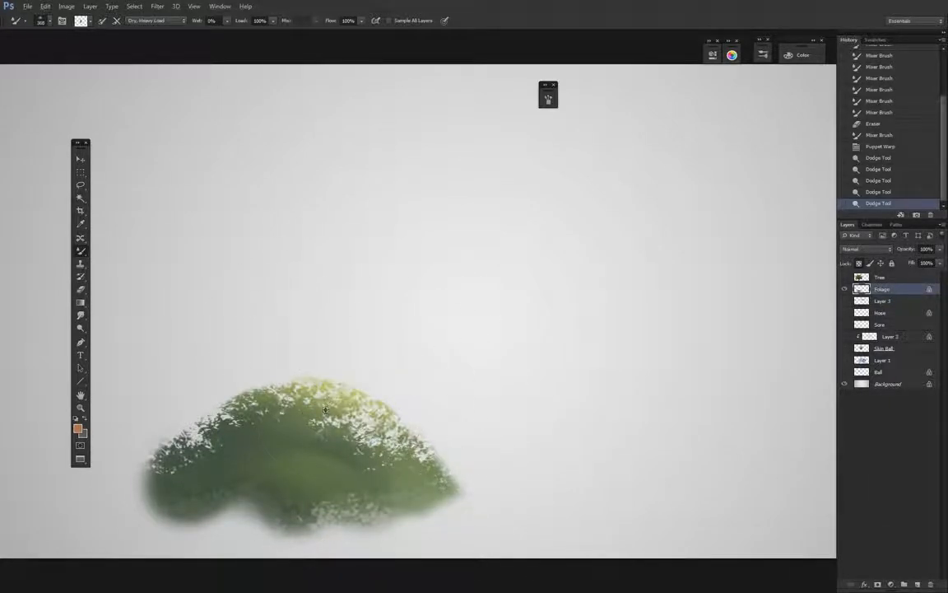
click(331, 394)
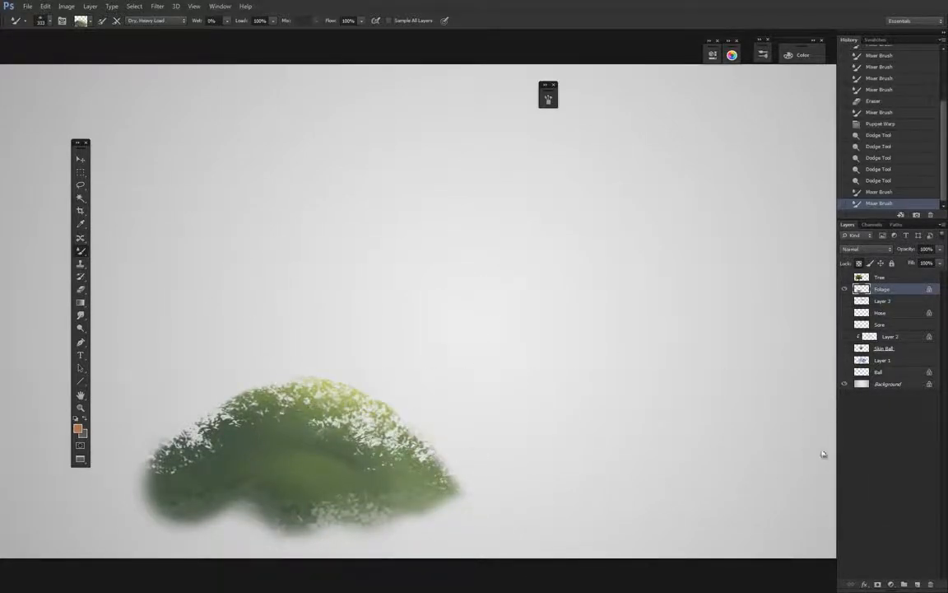
Add a new layer and paint a large light-green foliage mass rising from the lower centre to the canvas's right edge
click(918, 583)
mouse_move(688, 418)
mouse_down()
mouse_move(646, 483)
mouse_move(665, 488)
mouse_up()
mouse_move(736, 444)
mouse_down()
mouse_move(761, 381)
mouse_move(586, 512)
mouse_move(658, 517)
mouse_up()
drag(699, 514, 770, 509)
drag(782, 385, 745, 449)
drag(741, 358, 683, 486)
mouse_move(626, 469)
mouse_down()
mouse_move(559, 494)
mouse_move(700, 502)
mouse_move(642, 511)
mouse_up()
mouse_move(727, 489)
mouse_down()
mouse_move(795, 493)
mouse_move(815, 436)
mouse_up()
drag(811, 354, 796, 271)
mouse_move(637, 449)
mouse_down()
mouse_move(788, 442)
mouse_move(779, 479)
mouse_move(544, 574)
mouse_move(553, 424)
mouse_up()
mouse_move(527, 342)
mouse_down()
mouse_move(576, 347)
mouse_move(559, 377)
mouse_move(618, 461)
mouse_up()
key(ctrl+z)
key(ctrl+alt+z)
key(ctrl+z)
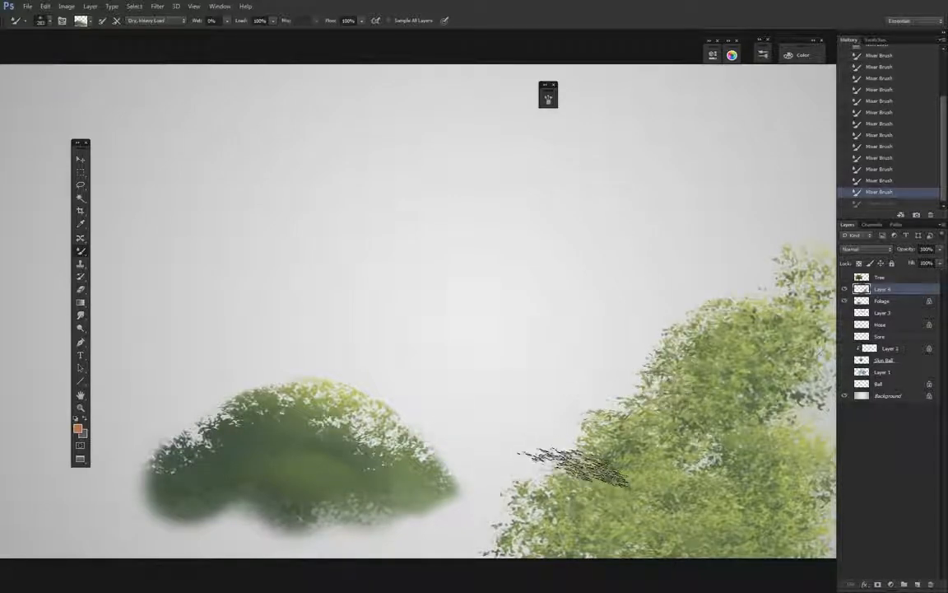
mouse_move(539, 432)
mouse_down()
mouse_move(420, 494)
mouse_move(444, 499)
mouse_up()
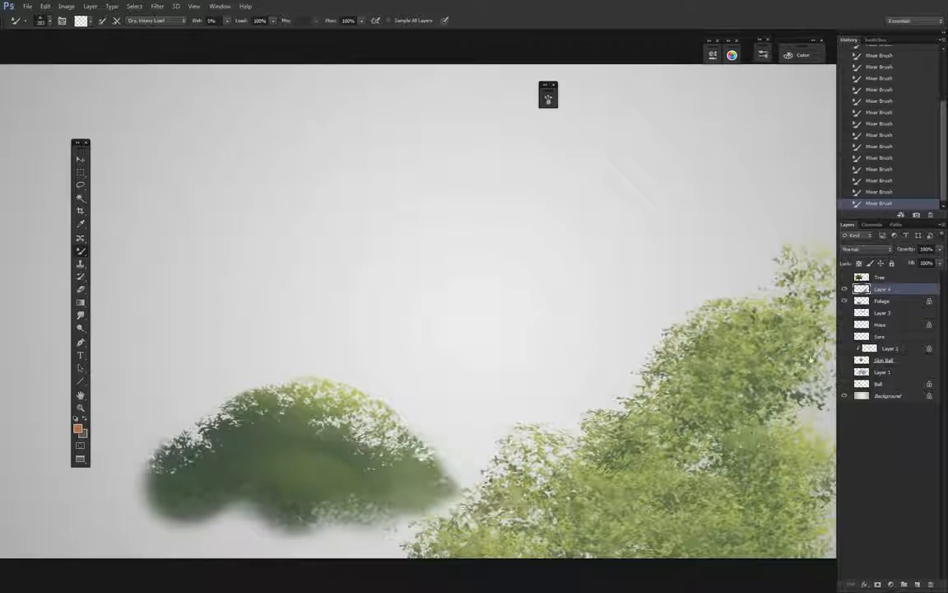
Sample the dark green area of the Foliage layer and paint shadows low in the foliage on Layer 4
click(896, 302)
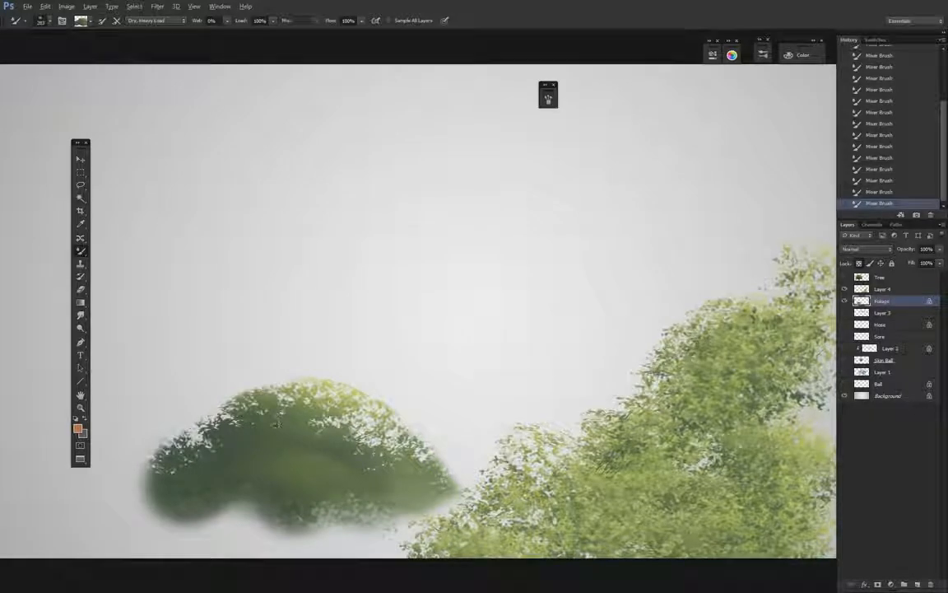
click(888, 290)
mouse_move(686, 477)
mouse_down()
mouse_move(728, 481)
mouse_move(749, 547)
mouse_move(765, 535)
mouse_move(728, 580)
mouse_move(666, 576)
mouse_move(774, 570)
mouse_move(667, 527)
mouse_move(568, 569)
mouse_move(856, 543)
mouse_move(794, 539)
mouse_move(777, 551)
mouse_move(807, 568)
mouse_move(745, 568)
mouse_move(734, 550)
mouse_move(769, 490)
mouse_up()
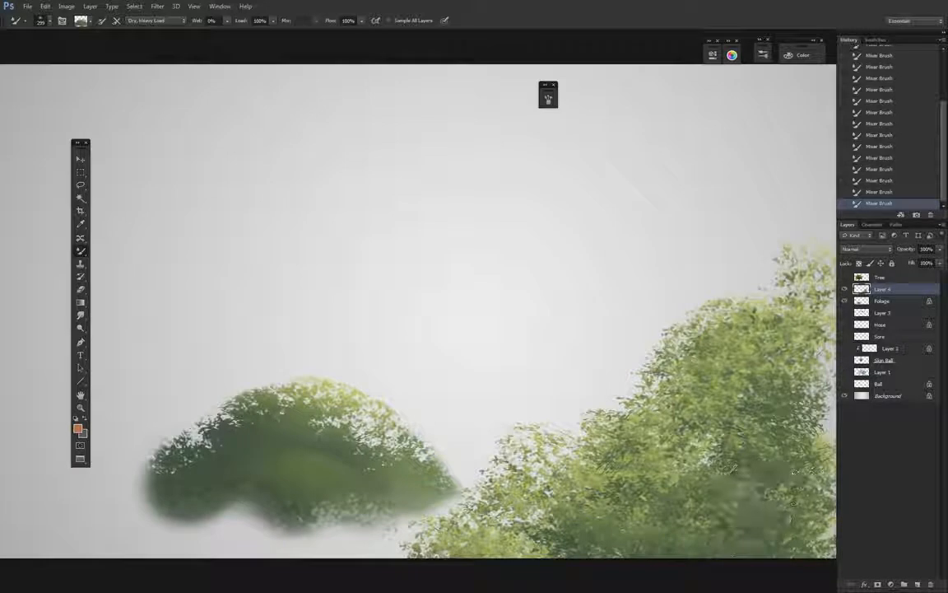
Hide the Foliage layer and Layer 4, and show the Tree layer
click(844, 301)
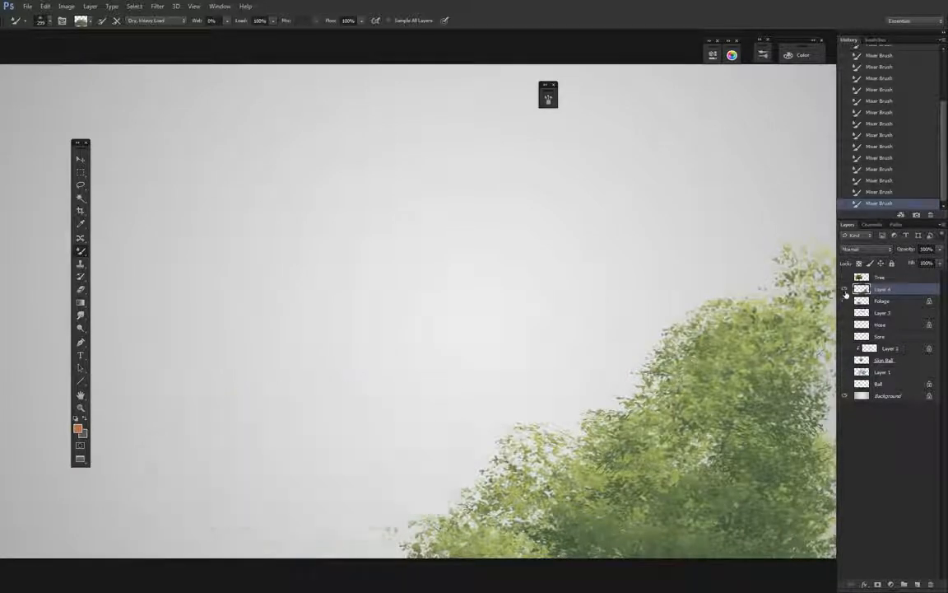
click(844, 289)
click(845, 278)
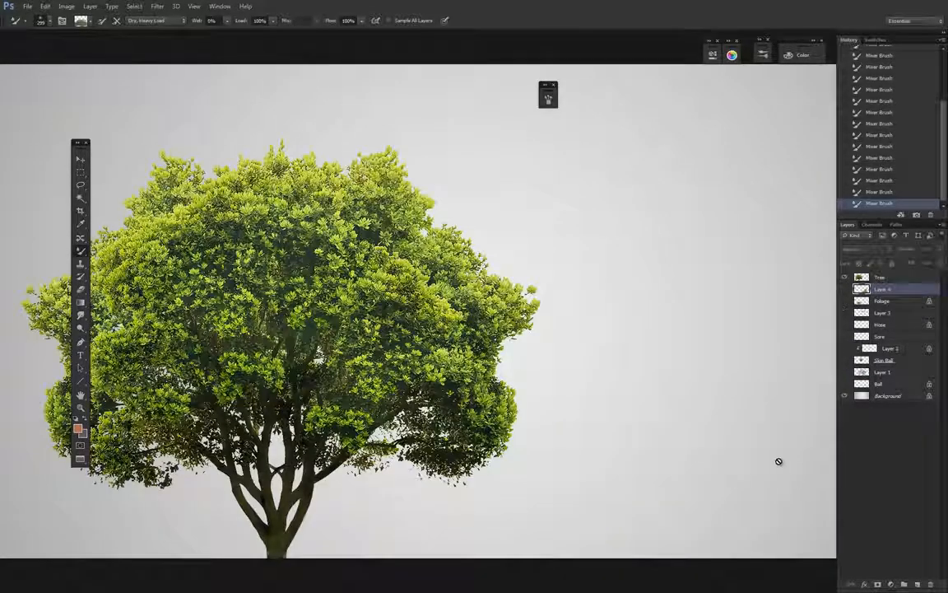
Select the Tree layer, sample leaves from its crown with the Mixer Brush, and add a new layer
click(881, 284)
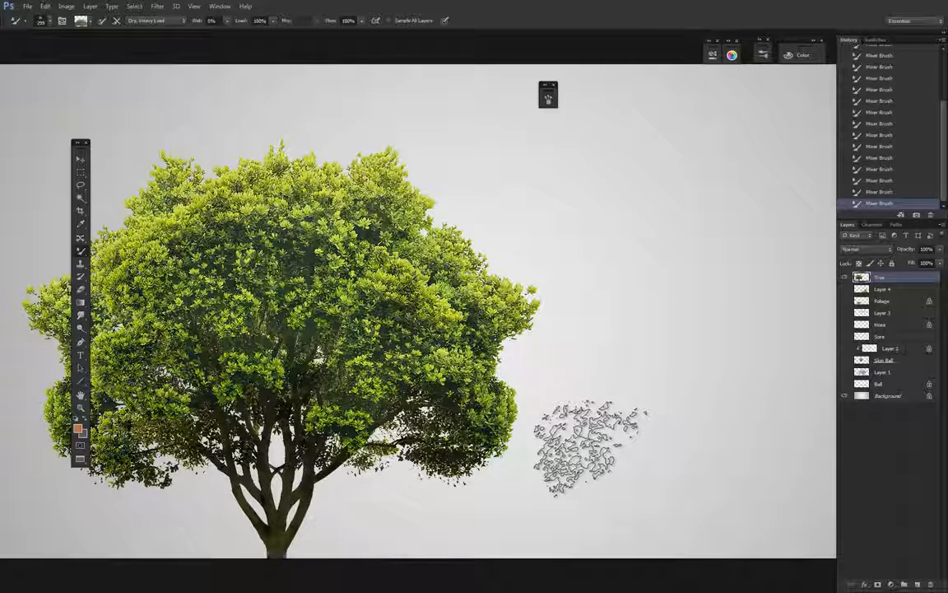
drag(319, 263, 303, 264)
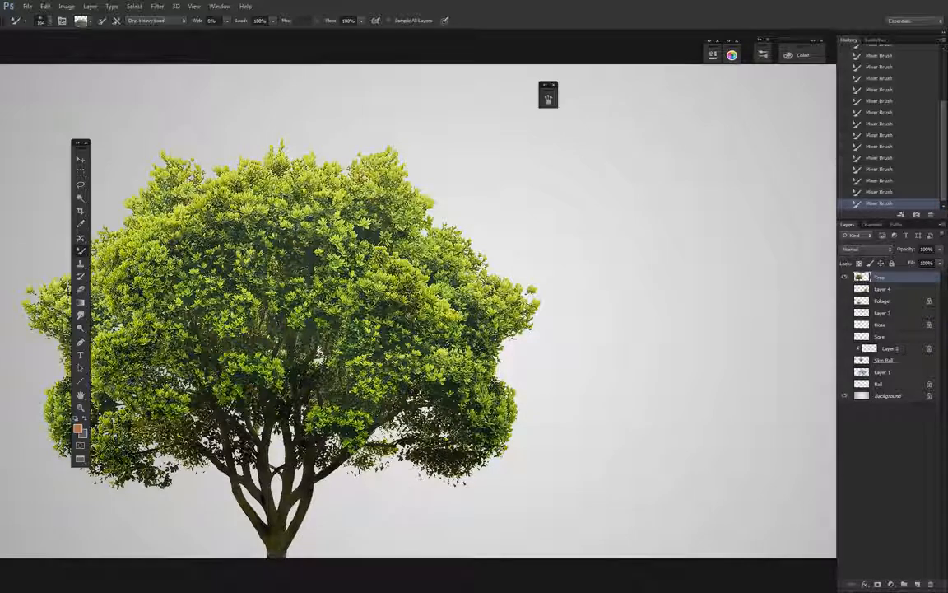
click(918, 584)
Enlarge the brush to 239 px and dab a small clump of the sampled leaves beside the tree
click(650, 343)
click(652, 344)
key(bracketright)
key(bracketright)
key(bracketright)
click(660, 347)
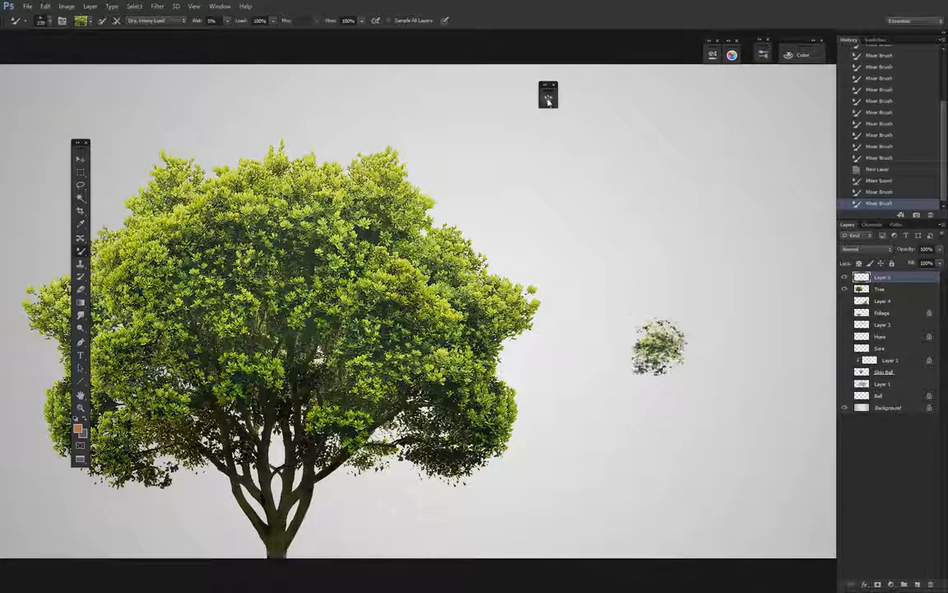
Check the brush tip settings and paint a larger mass of tree foliage beside the tree on Layer 5
click(549, 97)
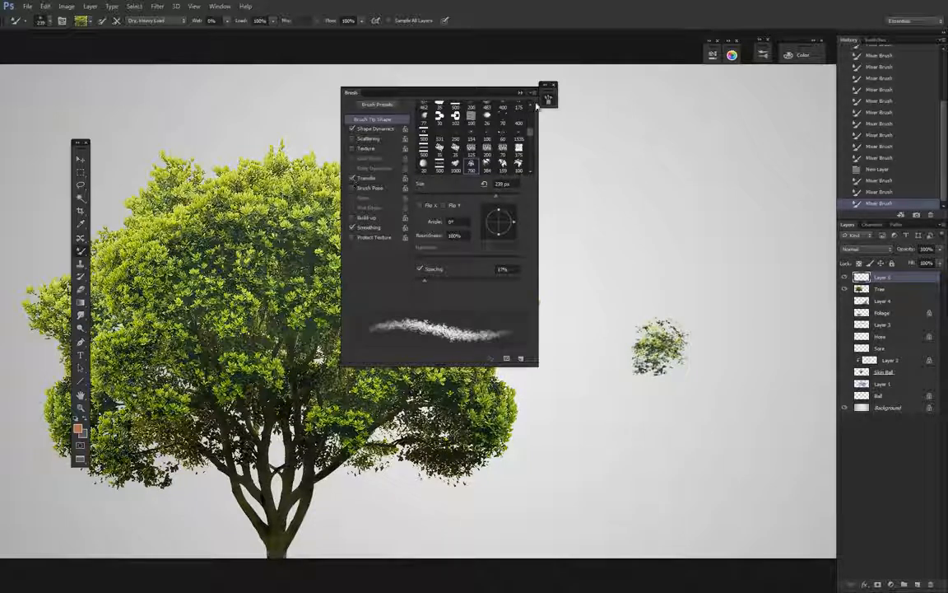
click(520, 93)
mouse_move(665, 359)
mouse_down()
mouse_move(699, 362)
mouse_move(786, 304)
mouse_move(700, 395)
mouse_move(767, 300)
mouse_move(744, 395)
mouse_move(679, 420)
mouse_move(772, 420)
mouse_move(782, 309)
mouse_move(794, 399)
mouse_move(769, 304)
mouse_move(789, 325)
mouse_move(791, 378)
mouse_up()
alt+right_click(713, 360)
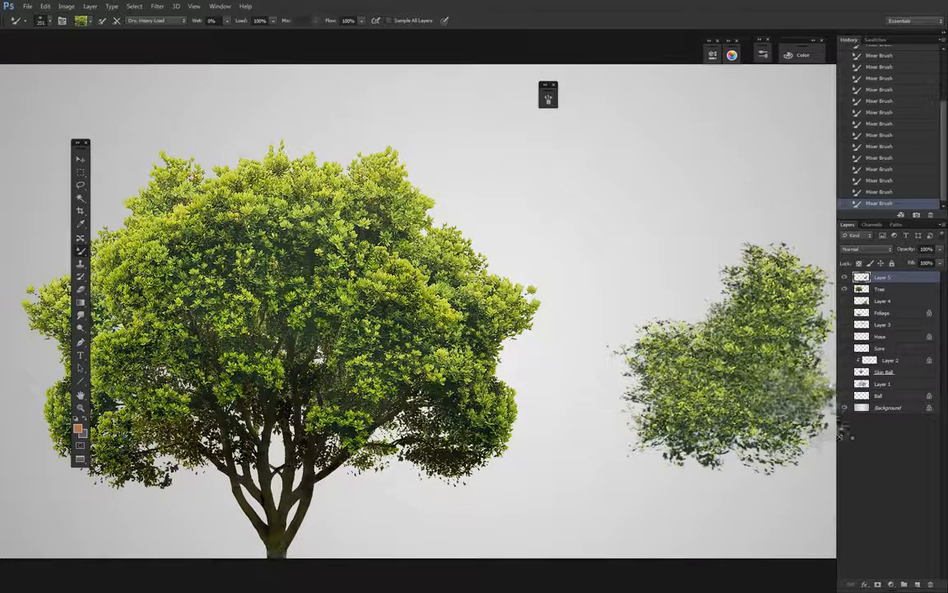
Sample light leaves from the top edge of the Tree layer's crown and paint them along the foliage's upper-left edge on Layer 5
click(892, 290)
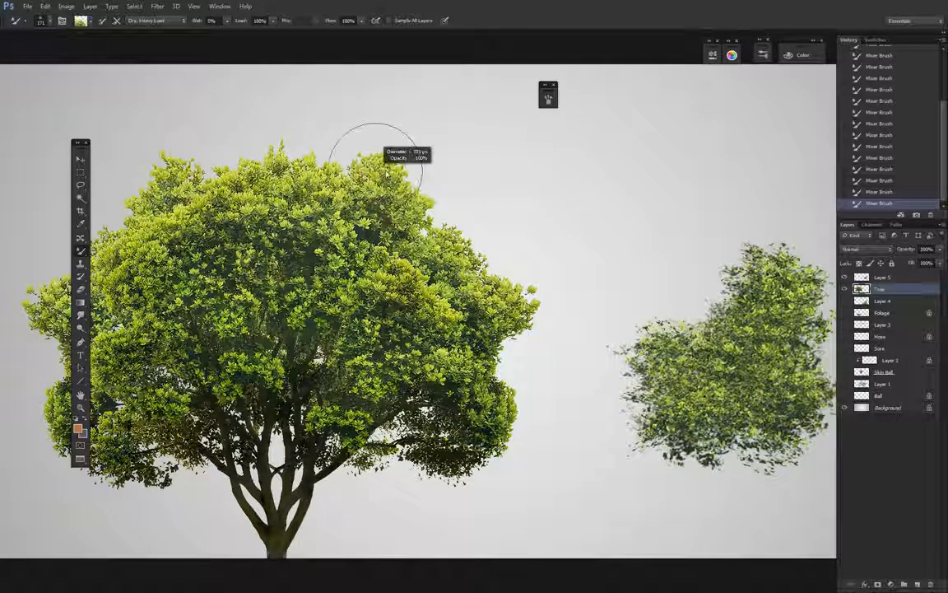
key(ctrl+alt+z)
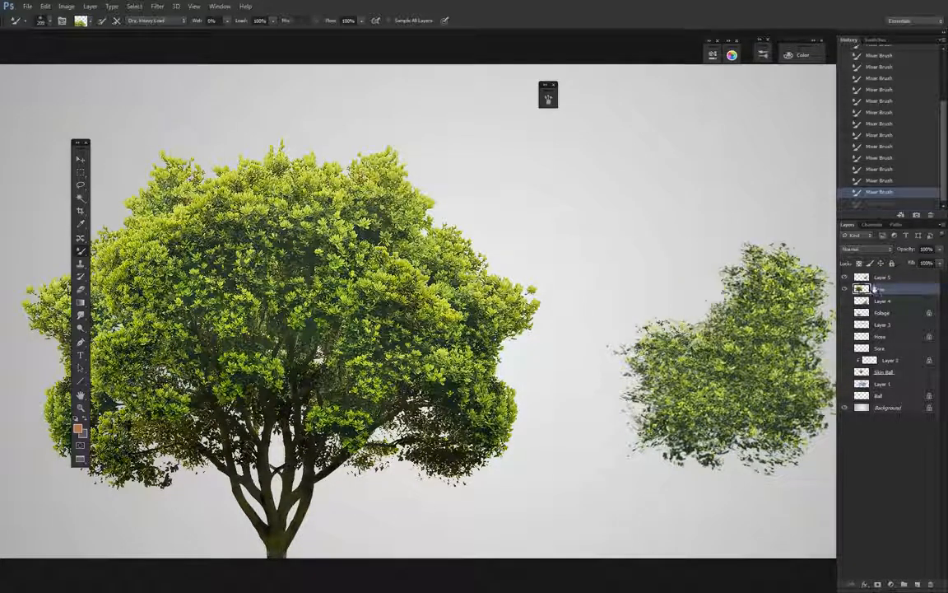
mouse_move(761, 243)
mouse_down()
mouse_move(774, 272)
mouse_move(679, 333)
mouse_up()
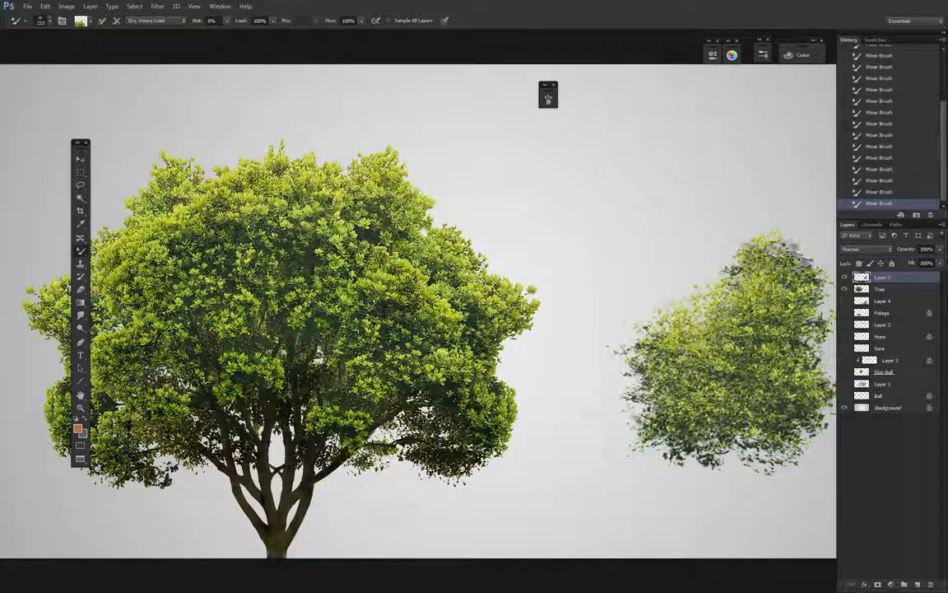
drag(771, 223, 761, 259)
drag(704, 333, 679, 354)
mouse_move(623, 393)
mouse_down()
mouse_move(655, 388)
mouse_move(688, 362)
mouse_up()
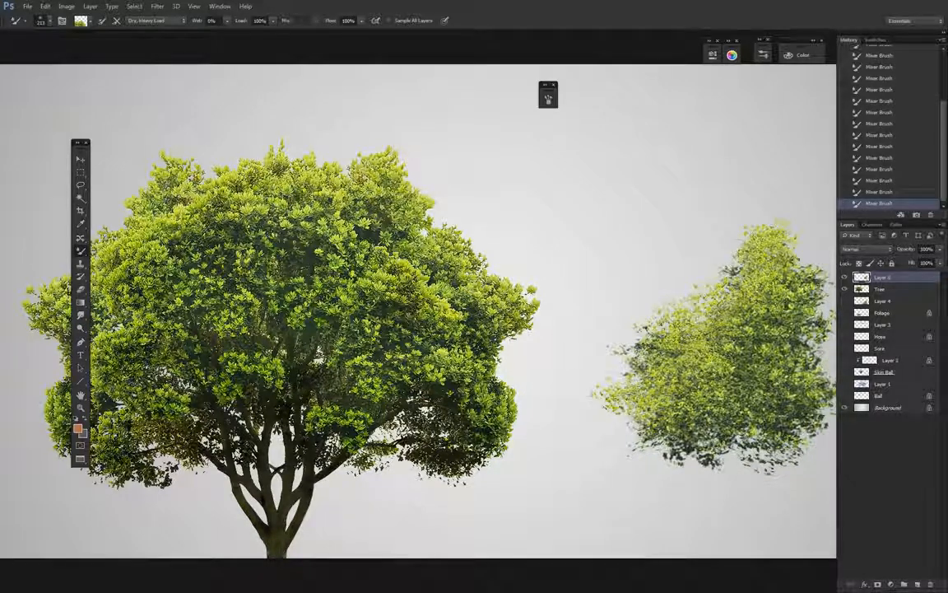
Sample leaves from the lower part of the Tree layer's crown and paint them across the bottom and middle of the foliage on Layer 5
click(880, 289)
alt+click(485, 337)
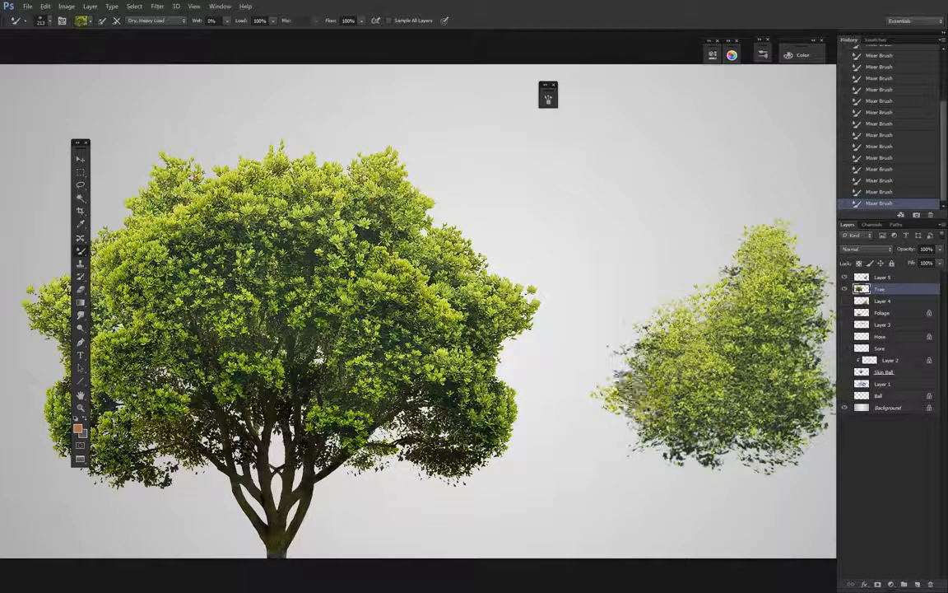
click(882, 278)
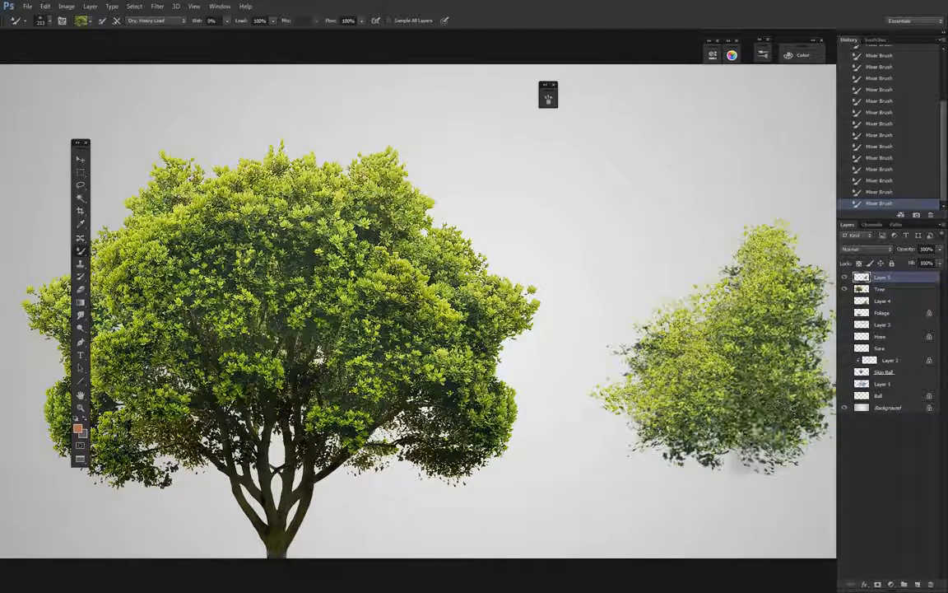
key(bracketright)
key(bracketright)
key(bracketright)
mouse_move(786, 486)
mouse_down()
mouse_move(724, 461)
mouse_move(780, 461)
mouse_move(700, 441)
mouse_up()
alt+right_click(761, 411)
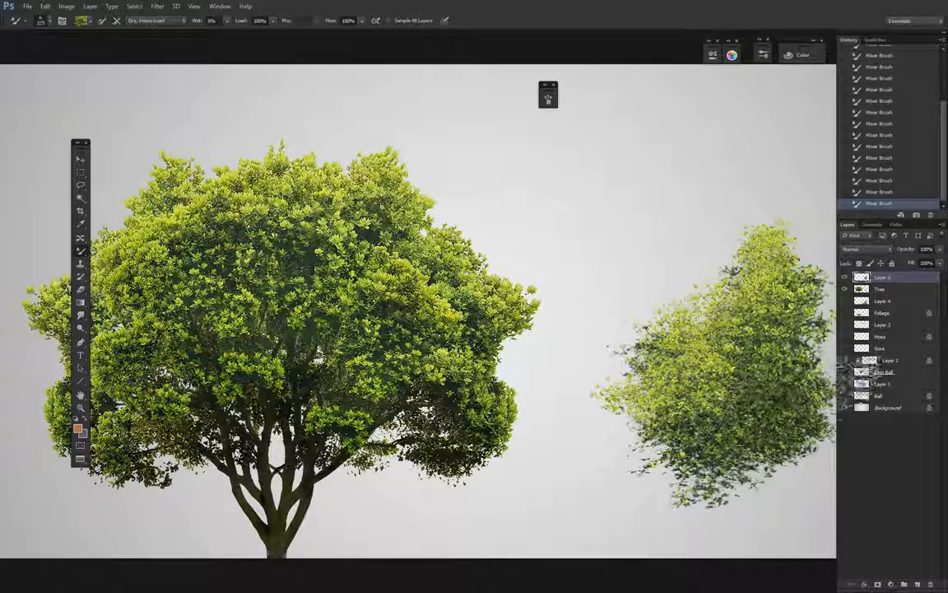
mouse_move(735, 323)
mouse_down()
mouse_move(676, 301)
mouse_move(751, 378)
mouse_up()
Resample leaves from the painted foliage and extend its lower-left edge with a larger brush
alt+click(675, 300)
alt+right_click(684, 315)
alt+click(706, 457)
mouse_move(707, 461)
mouse_down()
mouse_move(713, 486)
mouse_move(671, 494)
mouse_move(778, 461)
mouse_up()
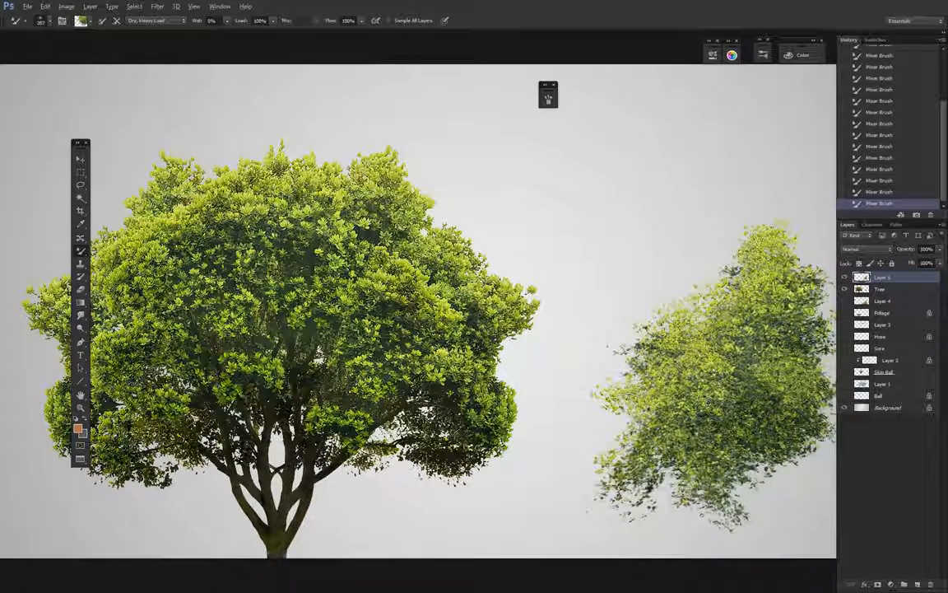
Pick up leaves from the painted mass again and build up its upper-right side
alt+click(690, 354)
alt+right_click(696, 330)
mouse_move(725, 284)
mouse_down()
mouse_move(786, 239)
mouse_move(848, 411)
mouse_up()
alt+click(700, 358)
drag(770, 432, 867, 497)
alt+right_click(734, 435)
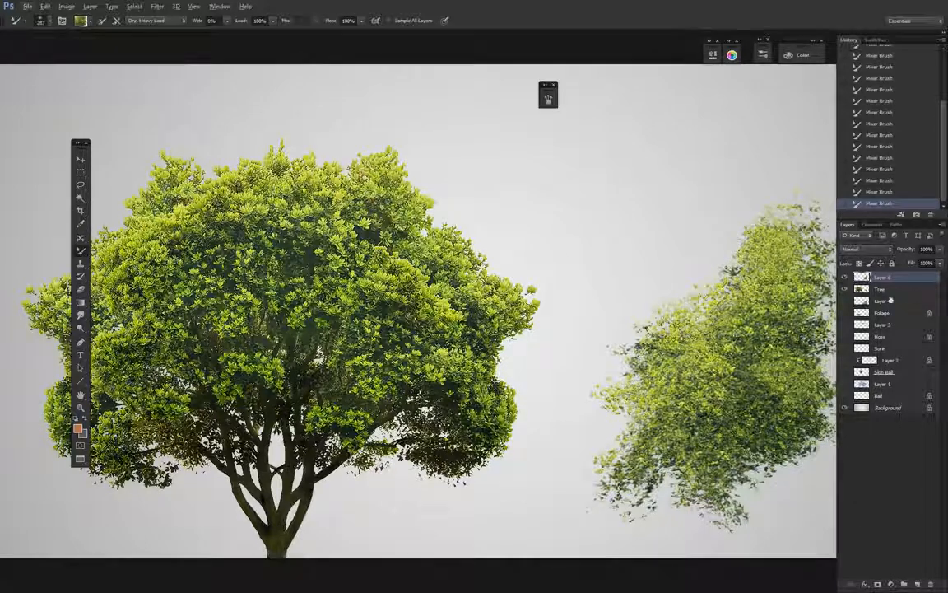
Sample dark leaves from the lower right of the tree's crown and paint shadowed foliage at the lower right on Layer 5
alt+click(461, 421)
alt+right_click(467, 421)
click(884, 278)
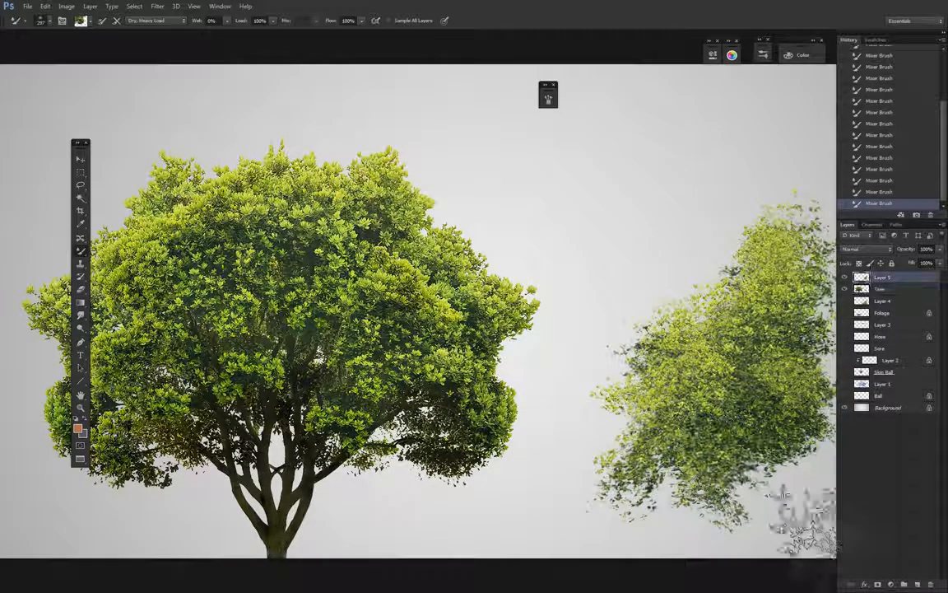
drag(716, 486, 846, 523)
drag(751, 403, 841, 504)
drag(770, 448, 846, 504)
drag(763, 411, 866, 492)
mouse_move(766, 432)
mouse_down()
mouse_move(866, 484)
mouse_move(806, 469)
mouse_up()
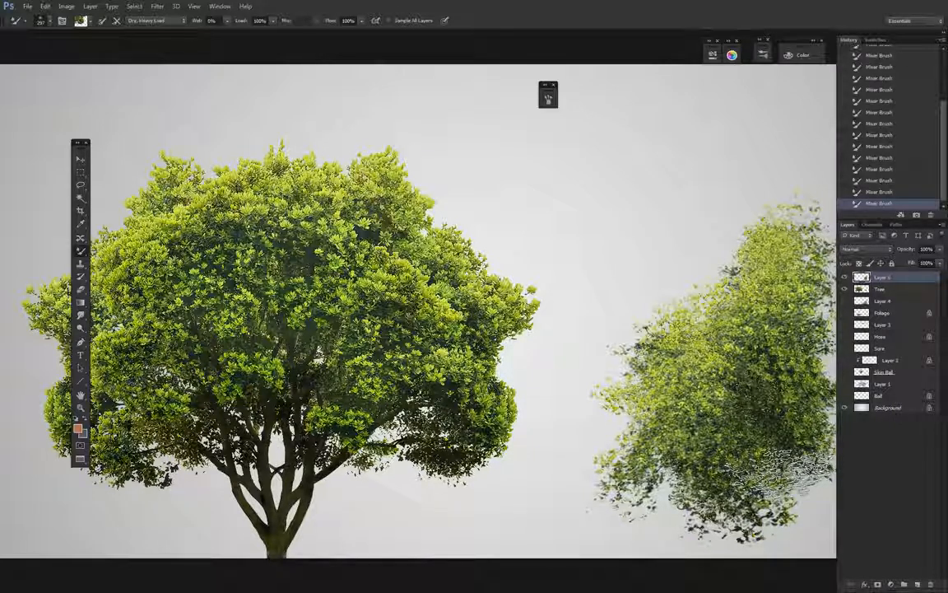
Extend the dark foliage across the lower left and down to the canvas's bottom edge on Layer 5
mouse_move(629, 413)
mouse_down()
mouse_move(568, 395)
mouse_move(527, 494)
mouse_move(684, 477)
mouse_move(593, 477)
mouse_move(698, 561)
mouse_up()
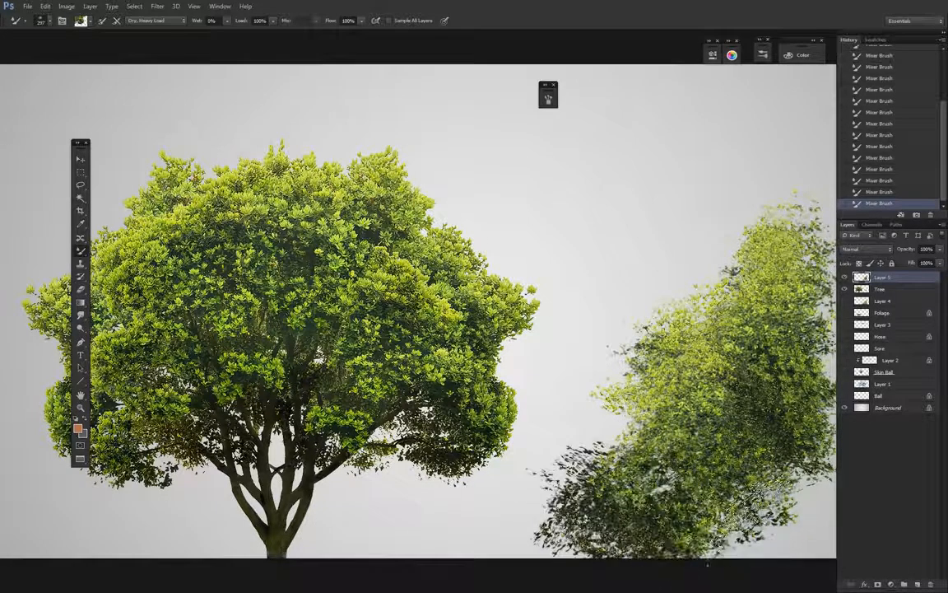
mouse_move(803, 512)
mouse_down()
mouse_move(718, 497)
mouse_move(568, 436)
mouse_move(576, 461)
mouse_move(568, 494)
mouse_up()
mouse_move(759, 502)
mouse_down()
mouse_move(659, 441)
mouse_move(857, 457)
mouse_move(700, 461)
mouse_move(786, 576)
mouse_up()
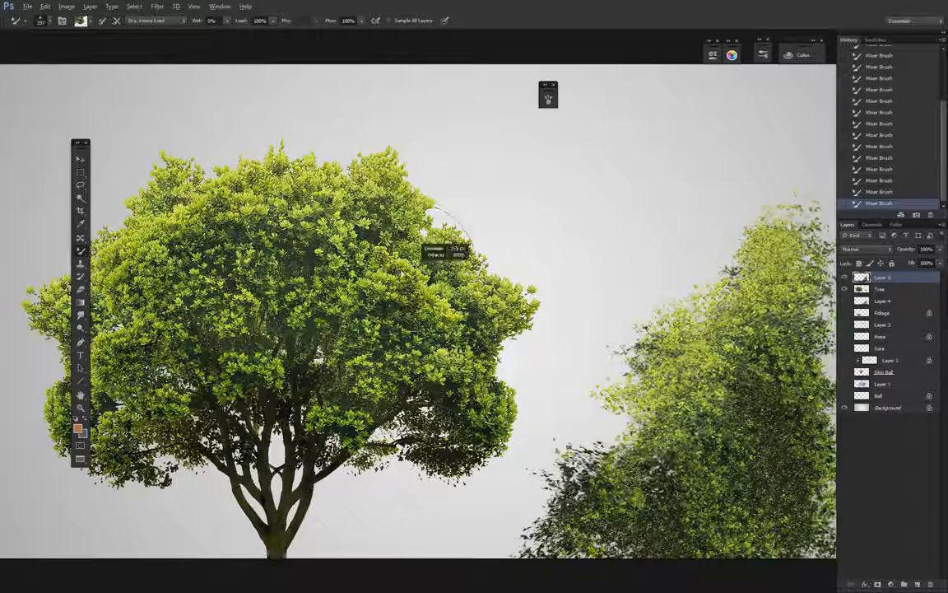
Sample brighter leaves from the Tree layer's crown with a 209 px brush and paint them over the middle of Layer 5's foliage
click(885, 289)
drag(398, 265, 390, 265)
alt+click(188, 249)
click(883, 278)
mouse_move(743, 385)
mouse_down()
mouse_move(704, 330)
mouse_move(609, 444)
mouse_move(780, 416)
mouse_up()
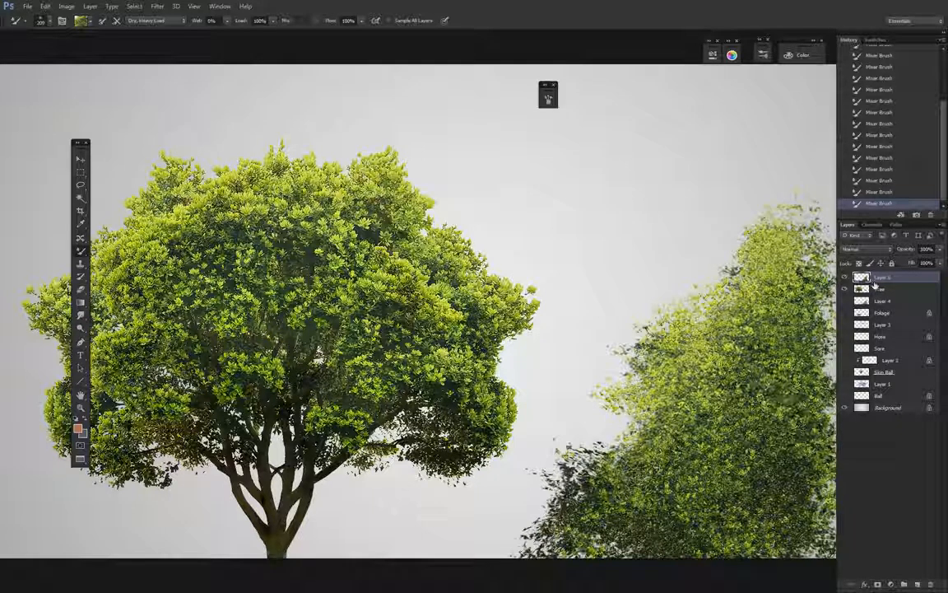
Darken the lower part of Layer 5's foliage using the Burn tool with its range set to Highlights
click(81, 342)
click(81, 329)
click(105, 338)
drag(913, 592, 811, 592)
key(ctrl+z)
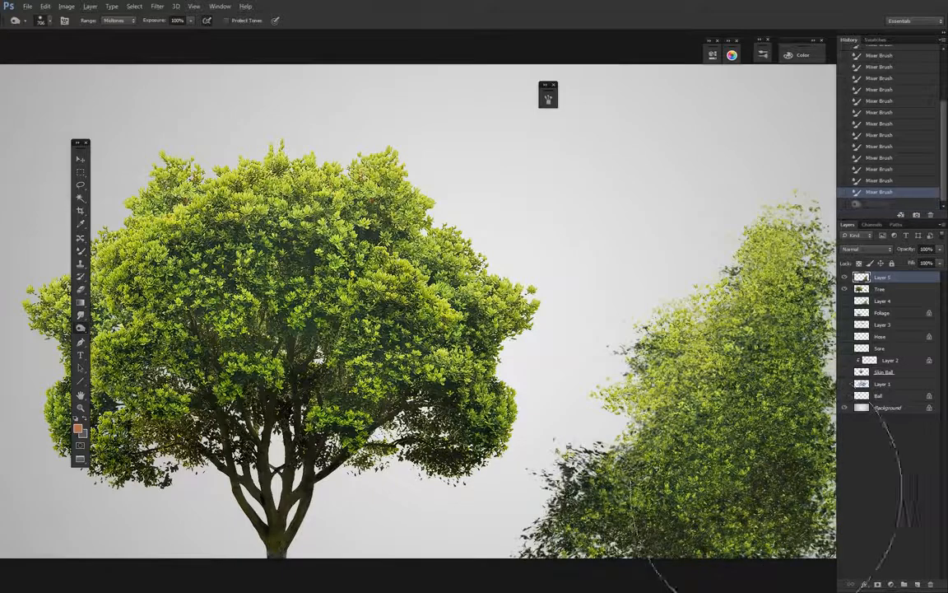
click(115, 21)
click(116, 46)
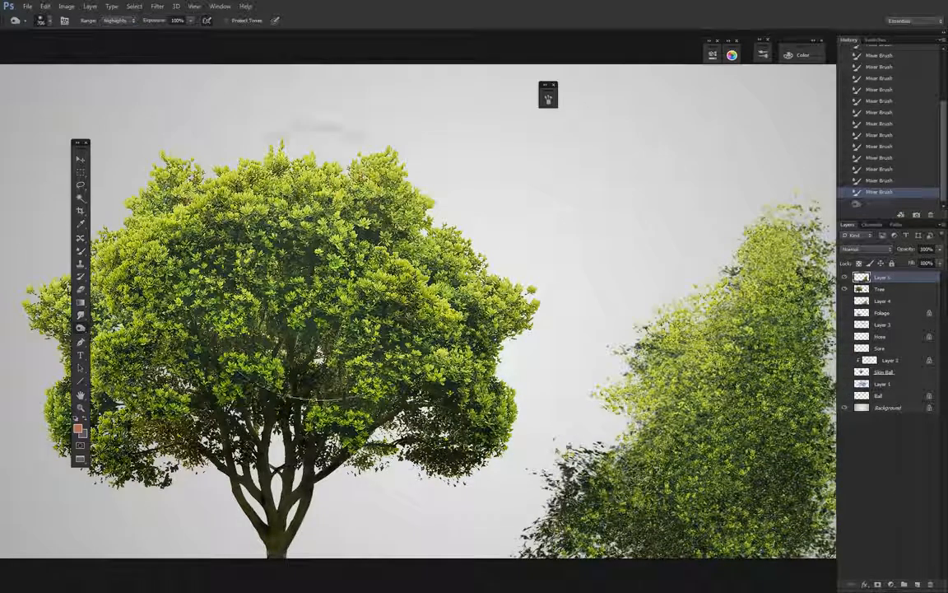
drag(688, 461, 740, 518)
key(ctrl+z)
mouse_move(718, 485)
mouse_down()
mouse_move(758, 541)
mouse_move(811, 568)
mouse_up()
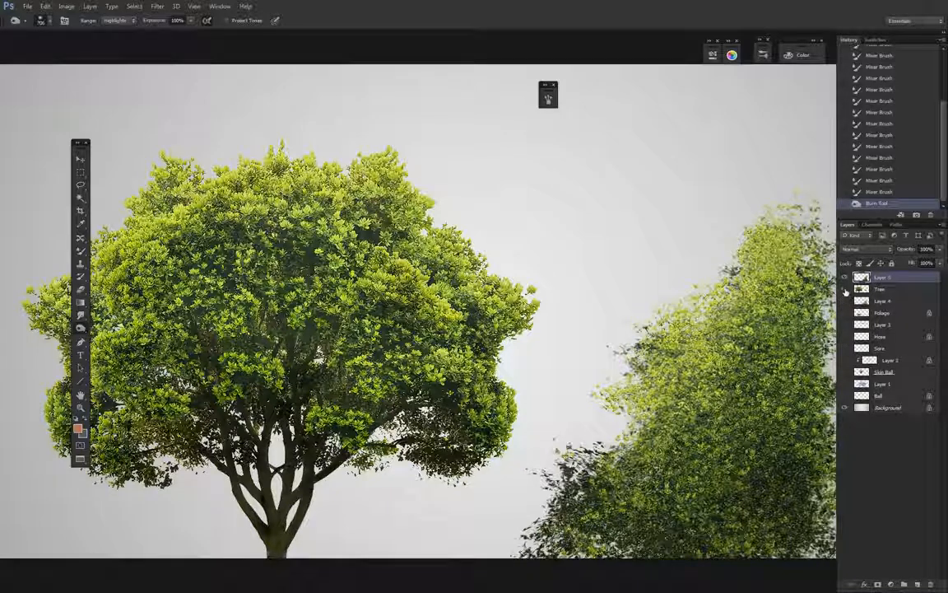
Hide the Tree layer and Layer 5, leaving only the Hose layer shown over the background
click(845, 289)
click(845, 277)
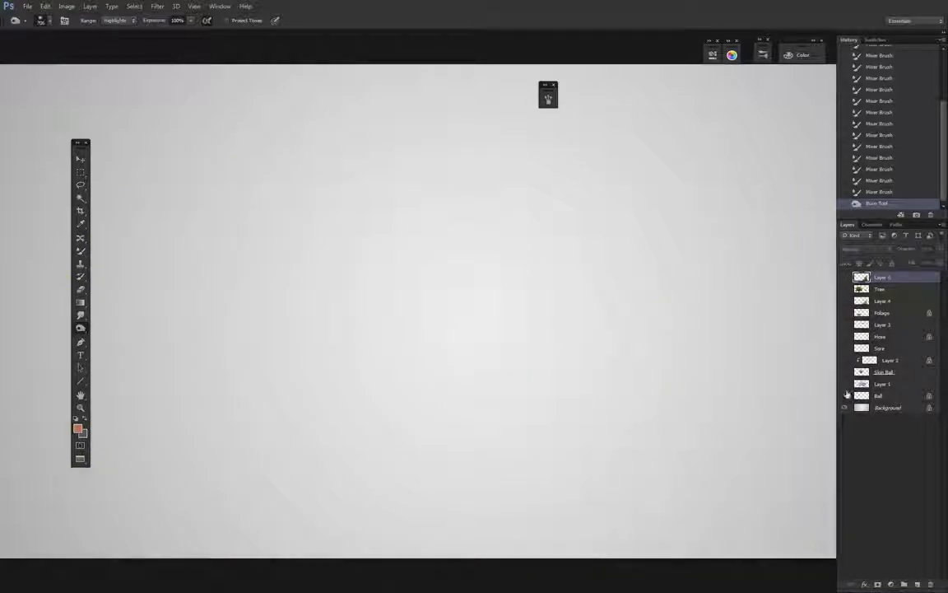
click(846, 396)
click(845, 396)
click(845, 333)
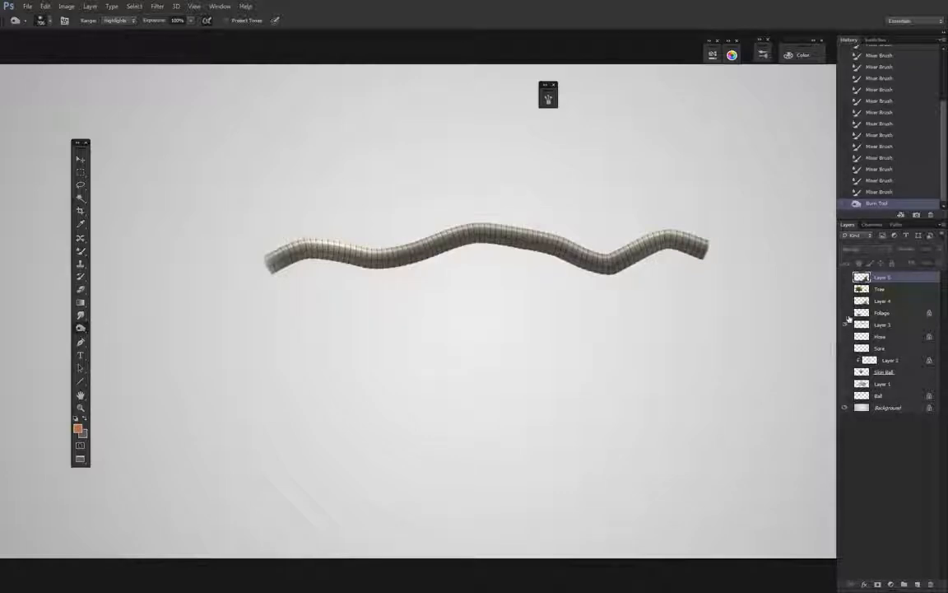
click(844, 336)
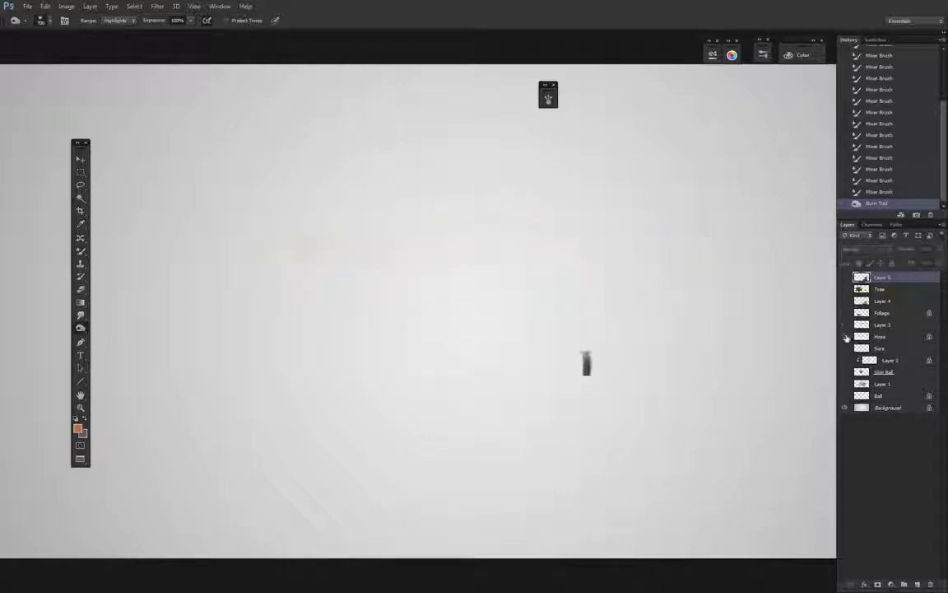
Switch to the Mixer Brush and choose the hard round 19 px tip from the basic brushes
click(81, 251)
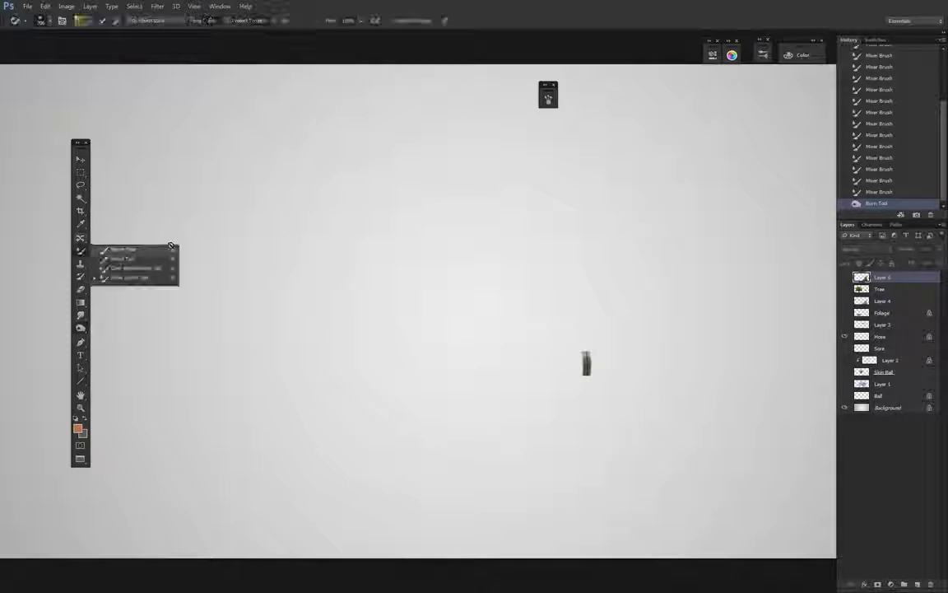
click(257, 247)
click(464, 216)
right_click(466, 218)
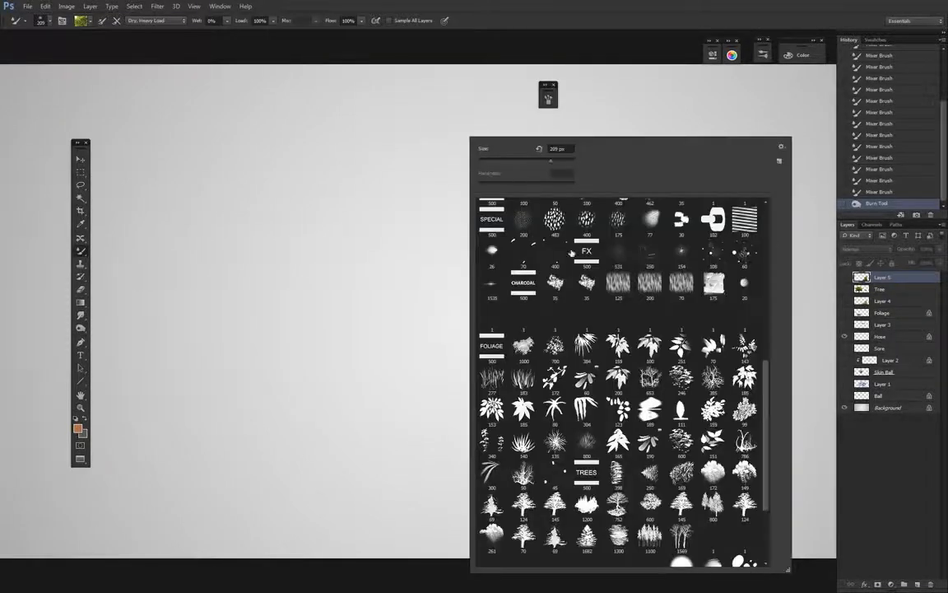
drag(769, 373, 767, 228)
click(555, 208)
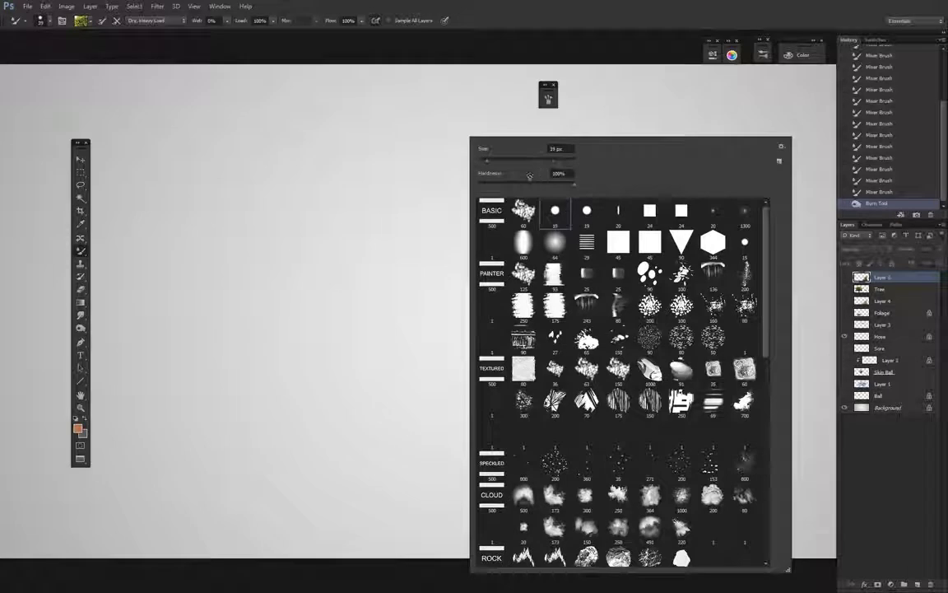
click(600, 99)
key(Return)
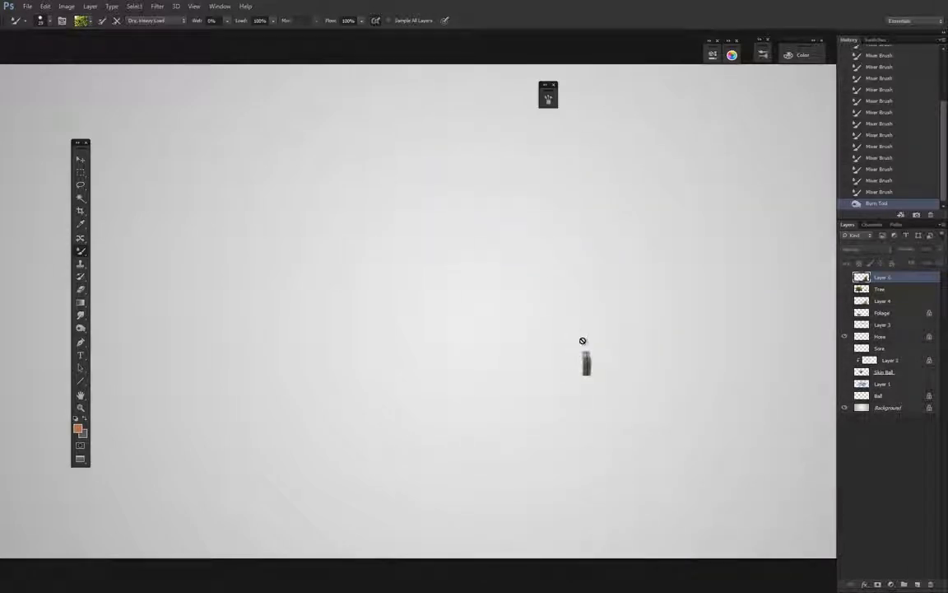
Select the Hose layer and load the Mixer Brush with the small hose segment as paint
click(863, 339)
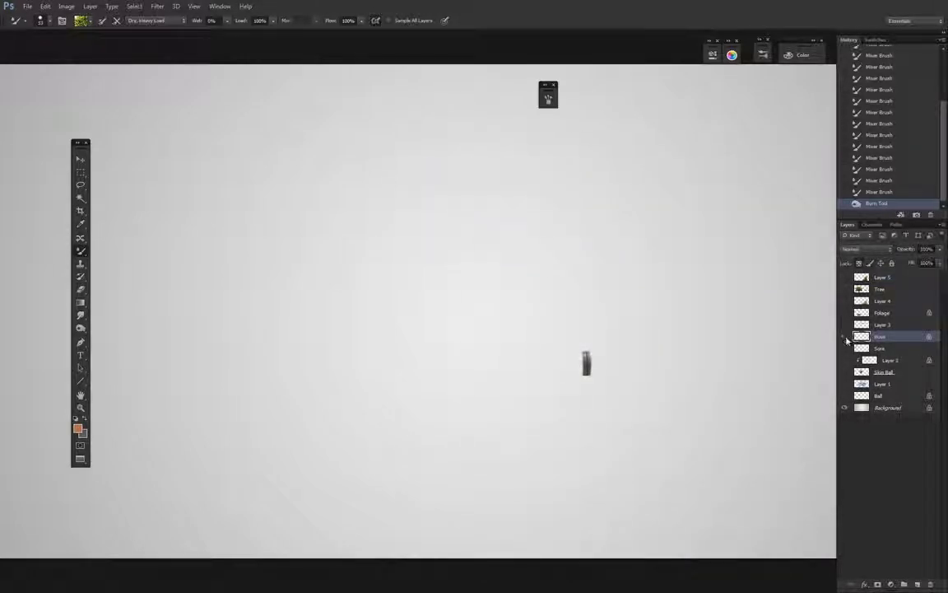
click(586, 365)
click(586, 364)
alt+click(585, 365)
click(586, 364)
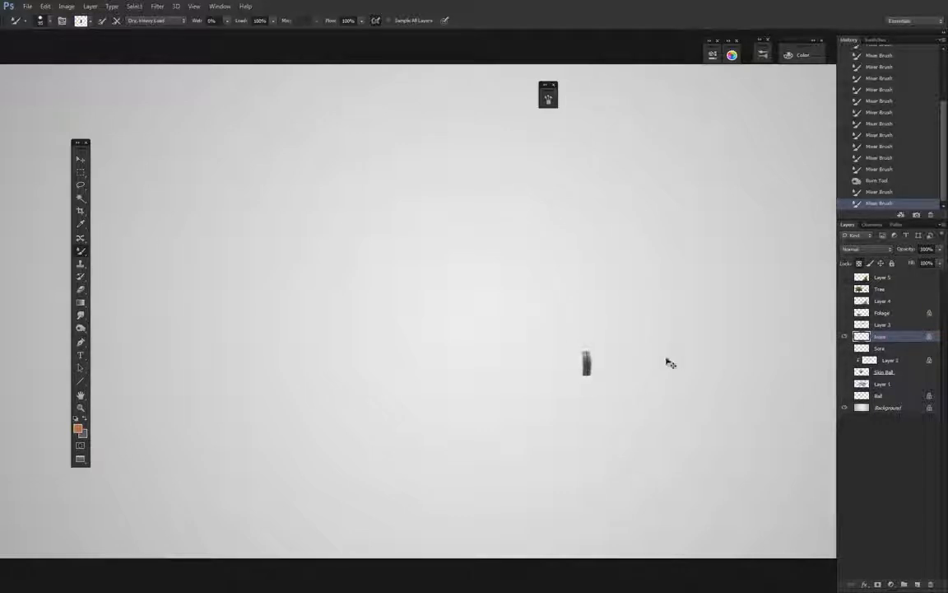
Enlarge the hose segment to about 620%, move it to the canvas centre and rotate it -90°
key(ctrl+t)
drag(574, 377, 474, 510)
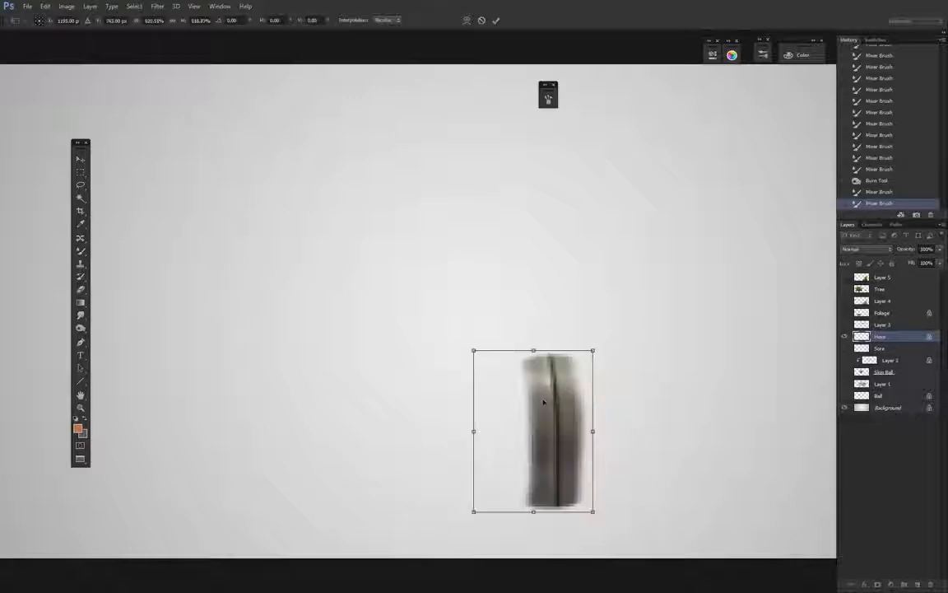
drag(541, 410, 453, 326)
mouse_move(510, 301)
mouse_down()
mouse_move(430, 198)
mouse_move(397, 197)
mouse_up()
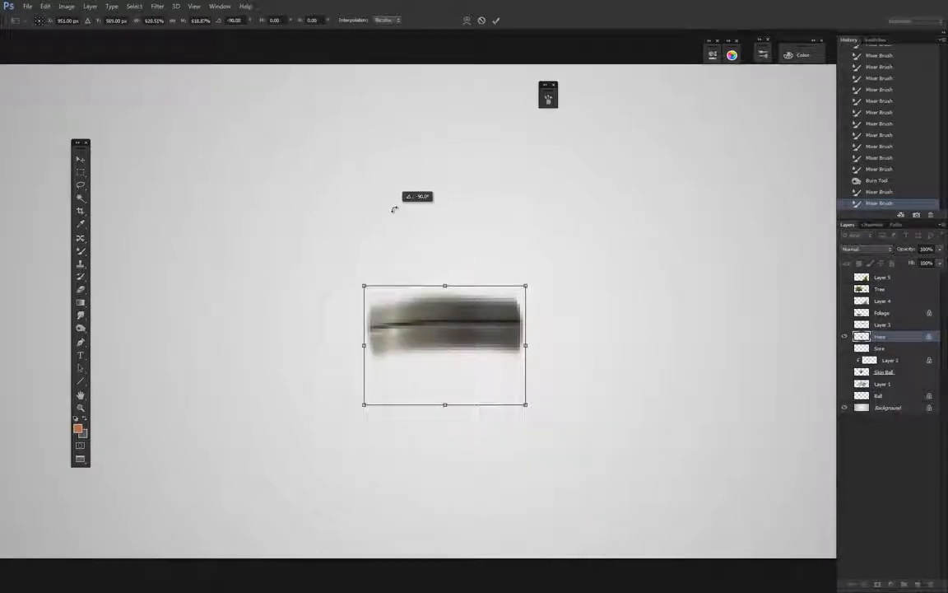
click(497, 20)
Sharpen the enlarged hose segment with the Unsharp Mask filter, raising its amount
click(158, 6)
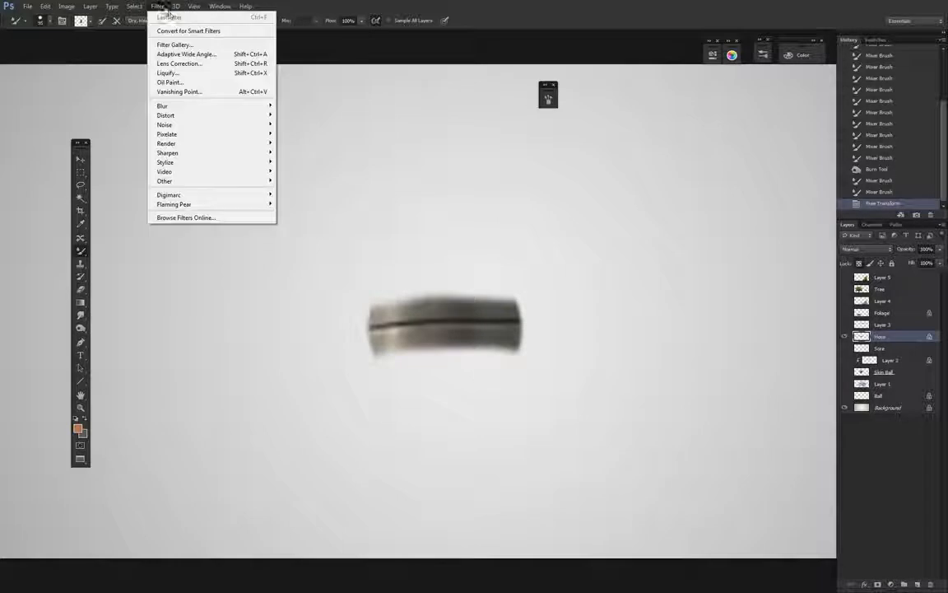
mouse_move(190, 153)
click(301, 193)
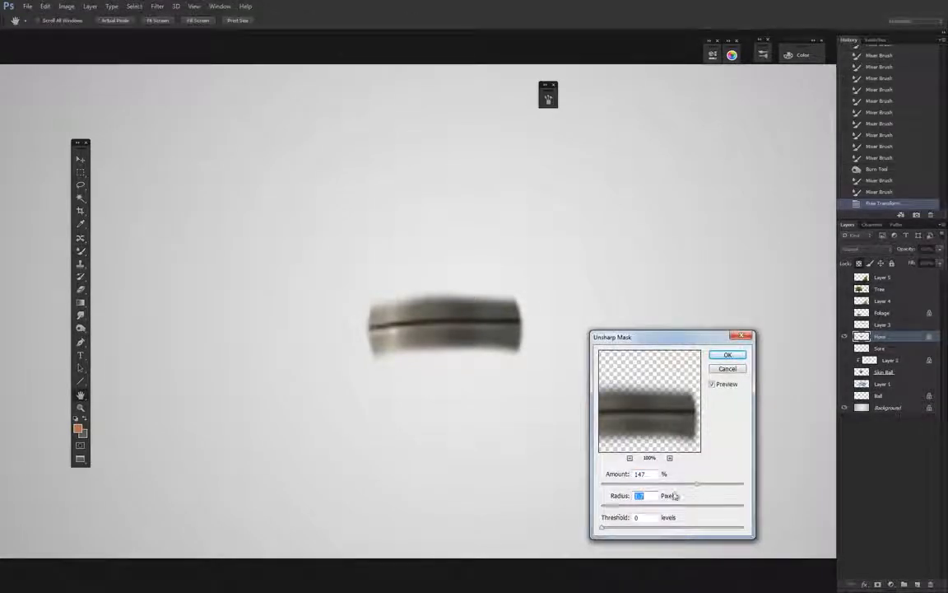
drag(706, 487, 716, 487)
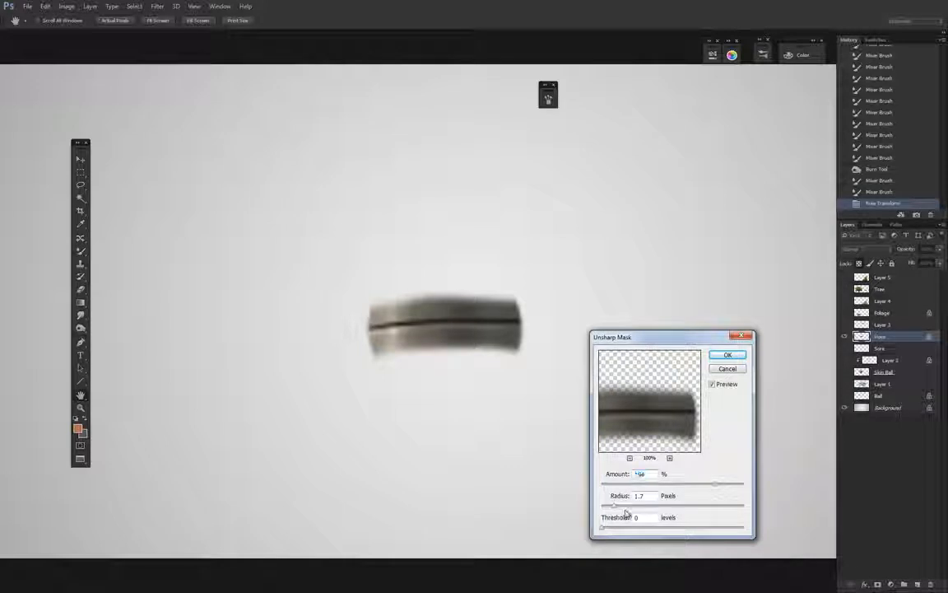
click(727, 354)
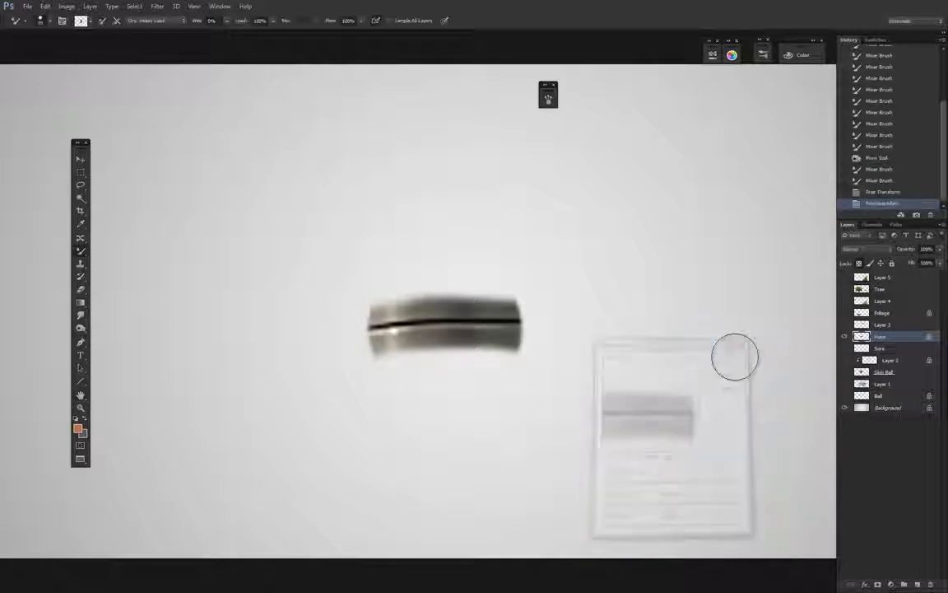
Soften the enlarged hose segment with the Dust & Scratches filter, lowering its radius and keeping the threshold at 0
click(157, 6)
mouse_move(206, 120)
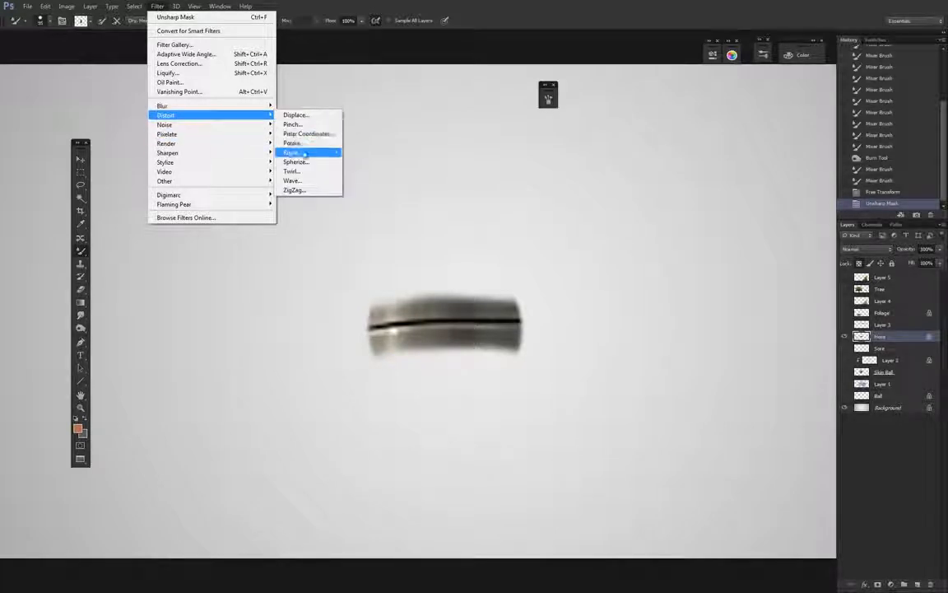
mouse_move(237, 118)
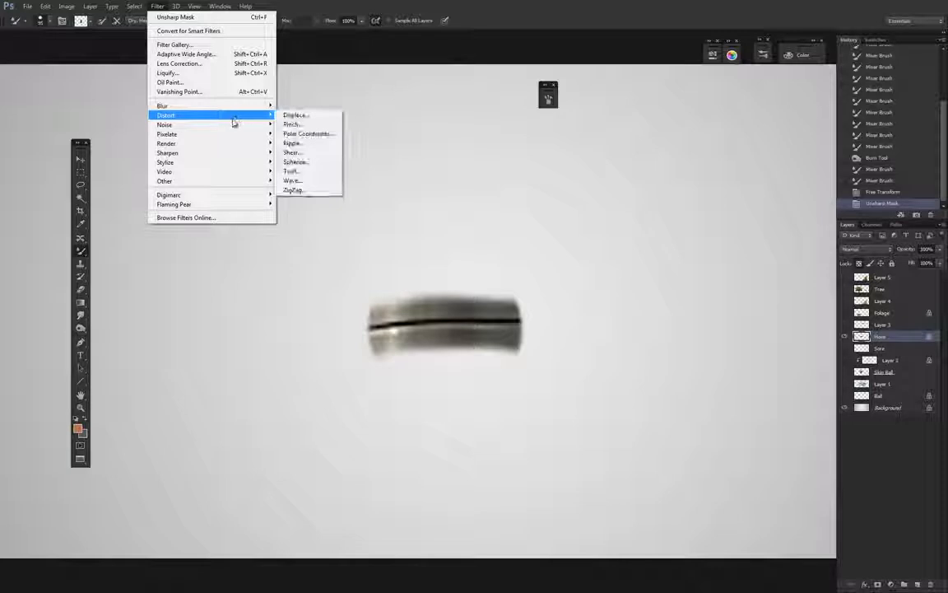
click(298, 139)
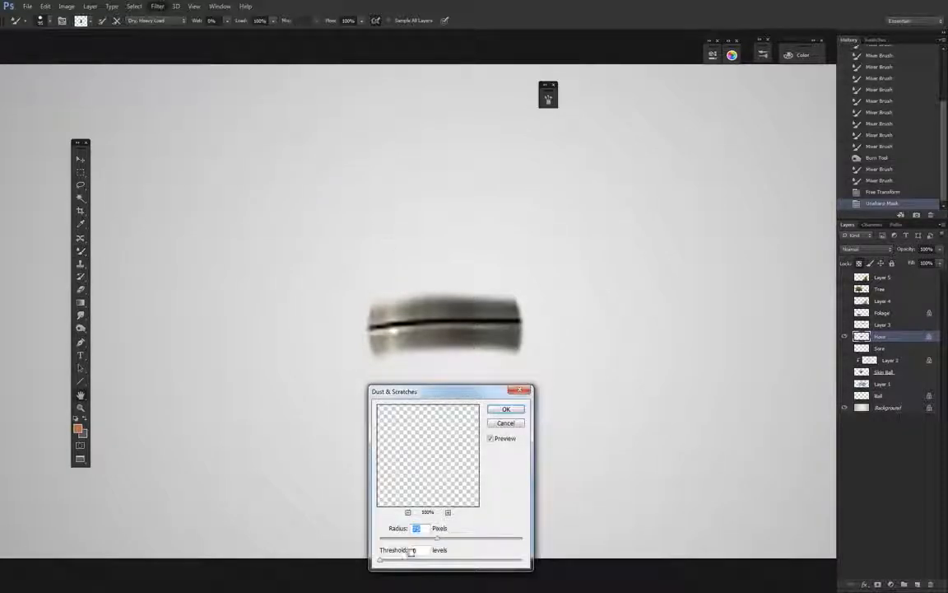
drag(435, 539, 387, 544)
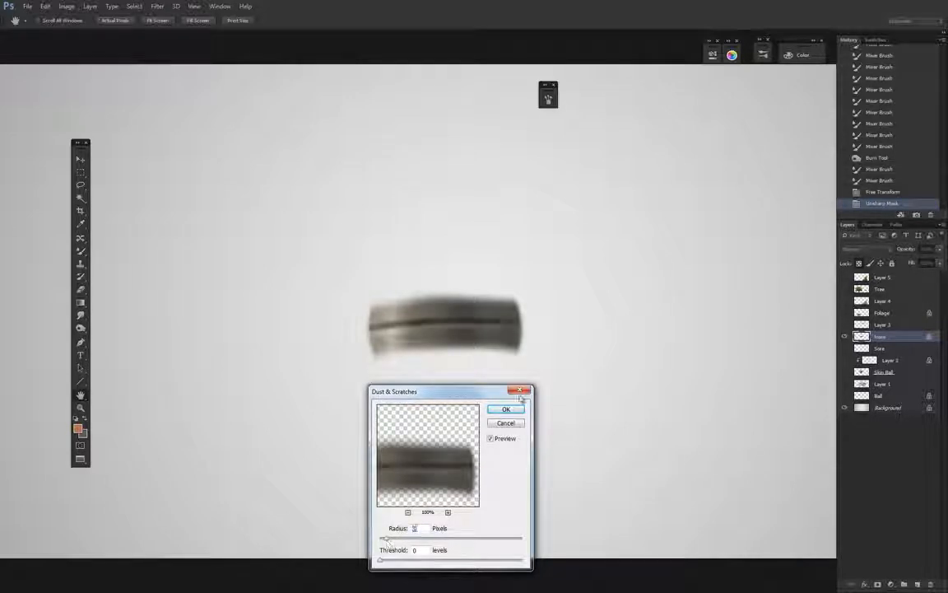
key(Return)
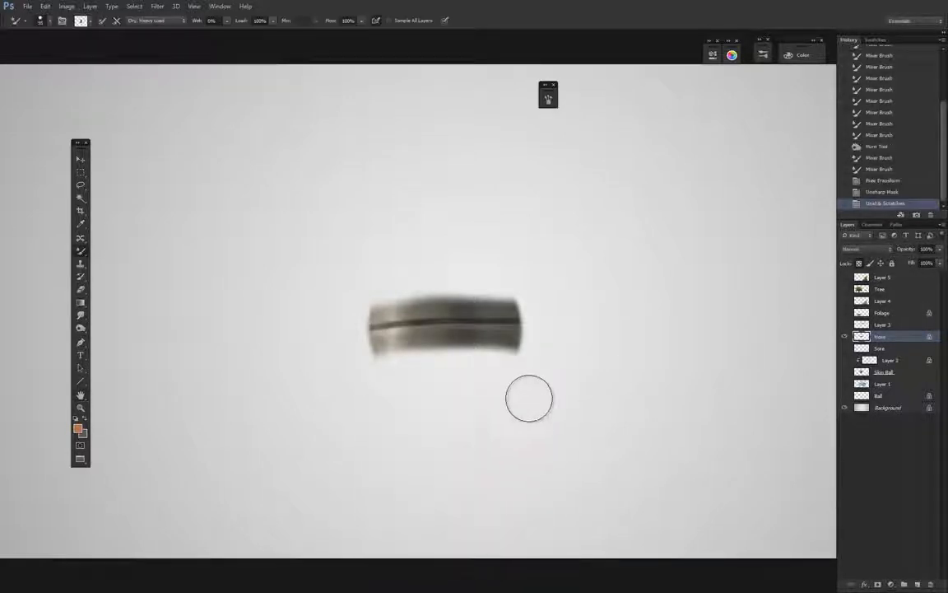
Unlock the Hose layer's transparent pixels and erase the segment's ragged left, right and lower edges into straight lines
click(81, 290)
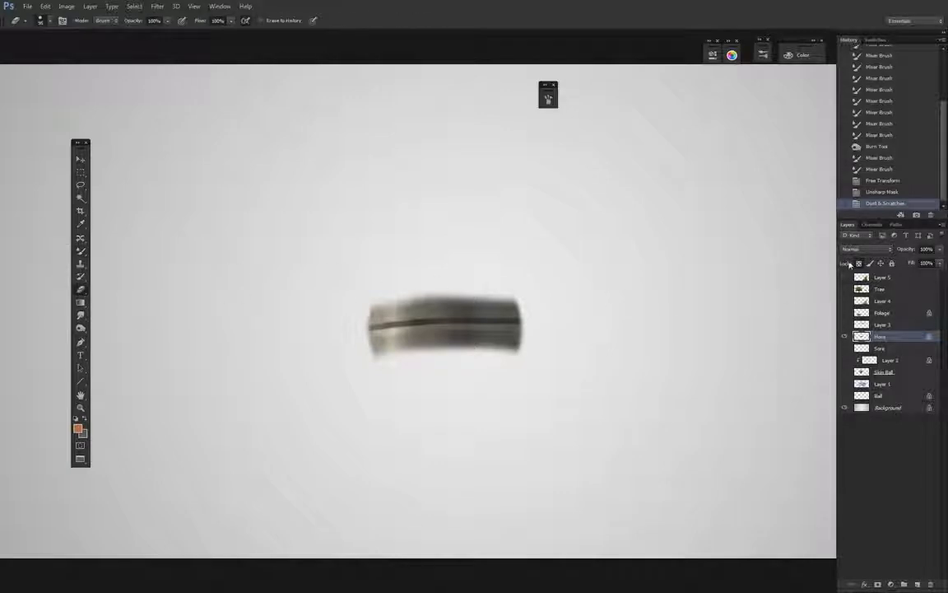
drag(389, 280, 379, 283)
mouse_move(379, 275)
mouse_down()
mouse_move(383, 320)
mouse_move(379, 282)
mouse_move(363, 409)
mouse_up()
drag(530, 294, 527, 386)
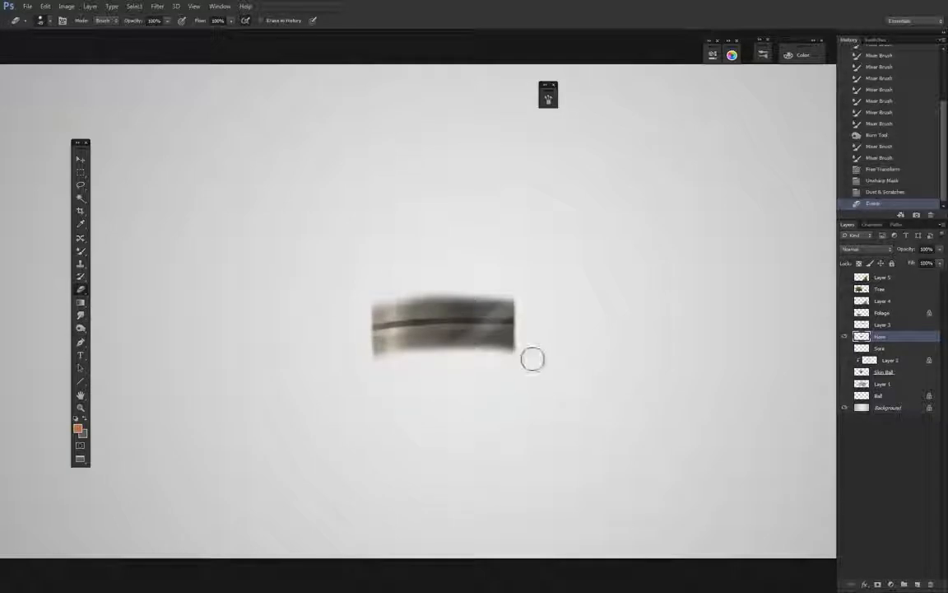
key(ctrl+z)
drag(526, 297, 538, 402)
mouse_move(353, 285)
mouse_down()
mouse_move(487, 274)
mouse_move(591, 282)
mouse_up()
key(ctrl+z)
drag(364, 366, 647, 396)
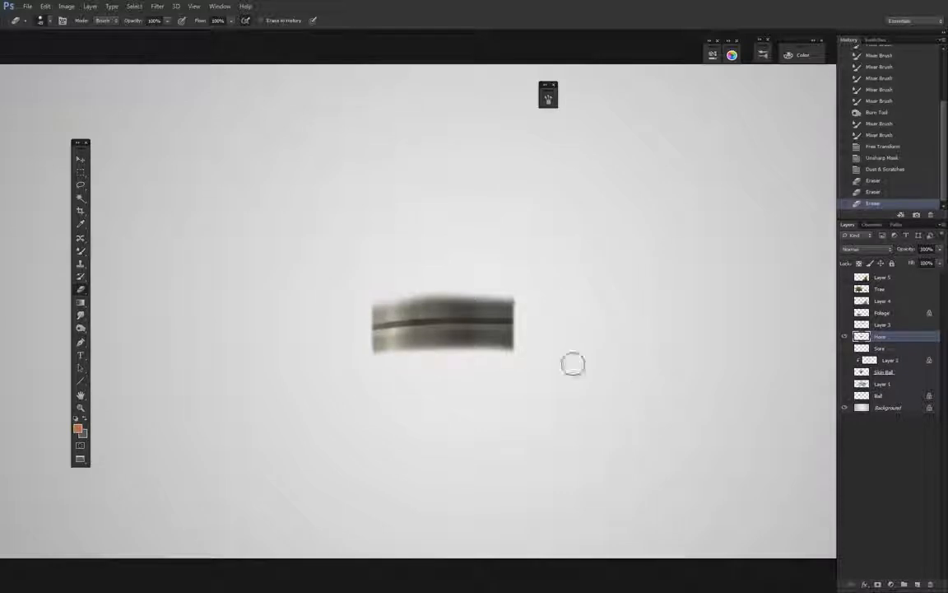
drag(569, 290, 512, 261)
key(ctrl+z)
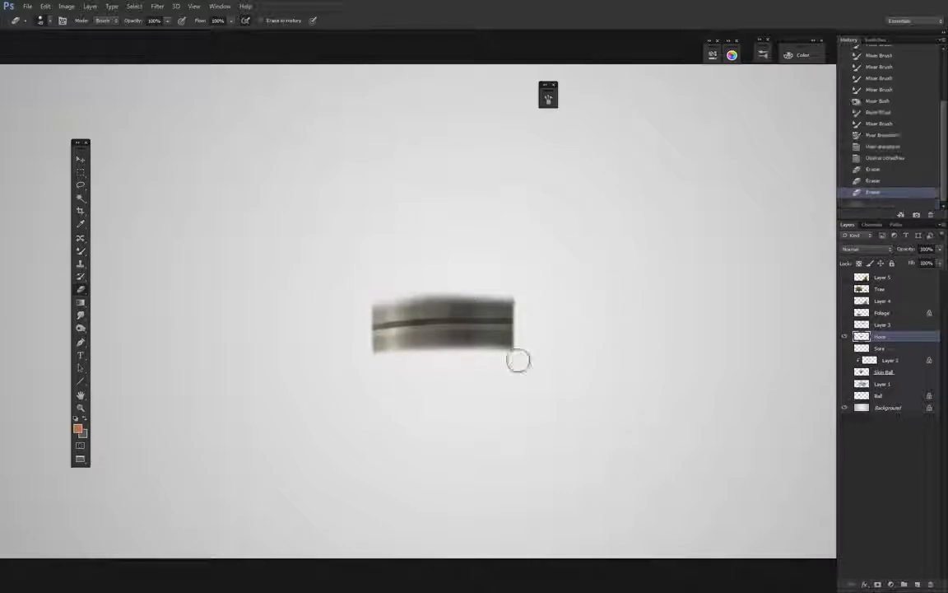
Enlarge the Mixer Brush to cover the whole trimmed hose segment and load the segment as paint
drag(416, 338, 517, 346)
key(b)
drag(432, 338, 520, 345)
alt+click(447, 320)
click(447, 319)
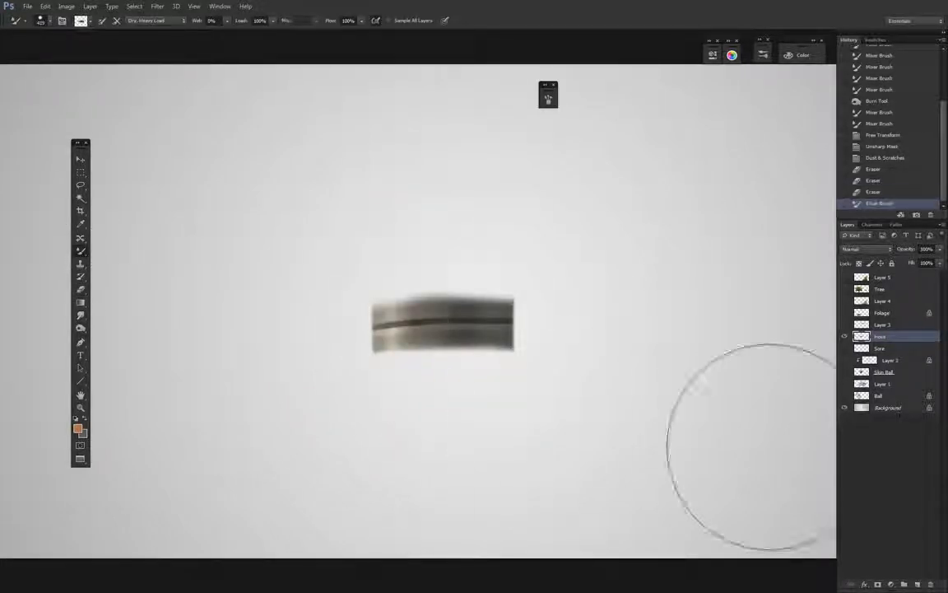
Hide the hose segment's layer, add a new layer and paint a broad vertical hose stroke near the canvas centre
click(845, 336)
click(918, 585)
drag(431, 364, 360, 373)
mouse_move(484, 486)
mouse_down()
mouse_move(466, 283)
mouse_move(431, 283)
mouse_up()
Set the brush spacing to 18% and paint a wide, clearly ribbed vertical hose on the canvas's right side
click(547, 100)
drag(650, 278, 658, 523)
key(ctrl+z)
drag(430, 281, 424, 280)
drag(641, 272, 645, 514)
drag(636, 218, 633, 90)
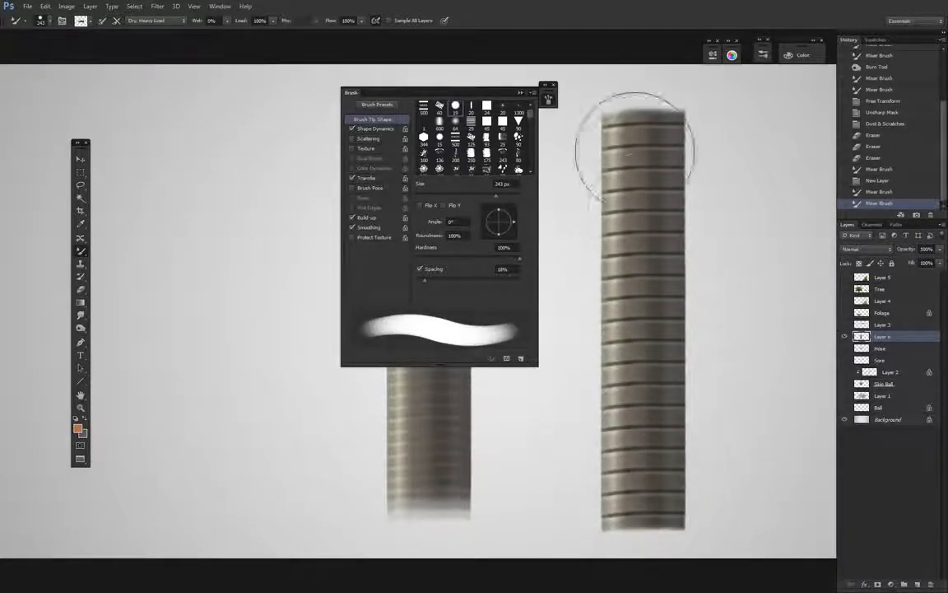
Reduce the brush size and paint a narrower ribbed hose vertically along the blurred hose's right edge
click(520, 93)
drag(549, 328, 522, 333)
drag(530, 475, 531, 165)
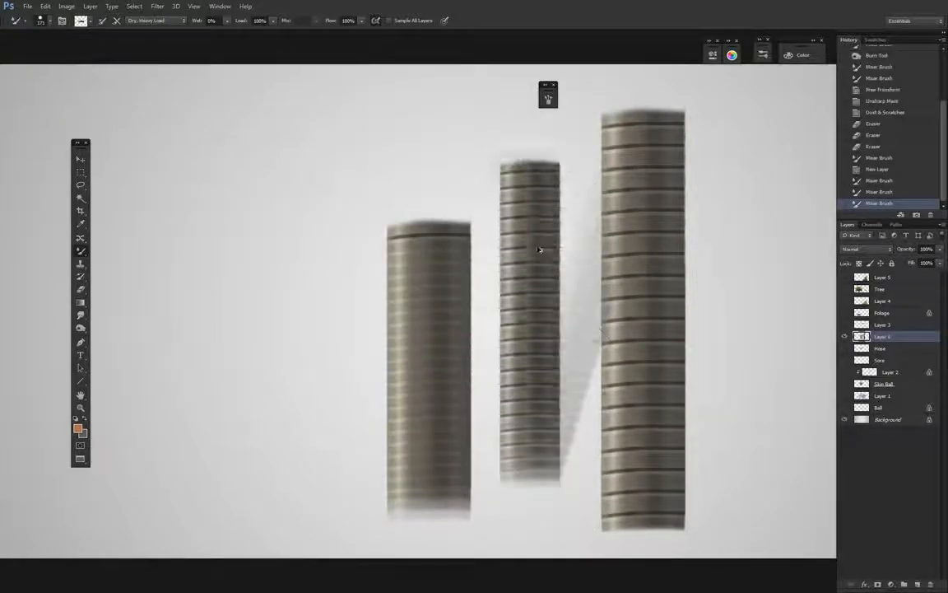
key(ctrl+z)
drag(521, 384, 502, 391)
mouse_move(474, 509)
mouse_down()
mouse_move(482, 448)
mouse_move(470, 182)
mouse_up()
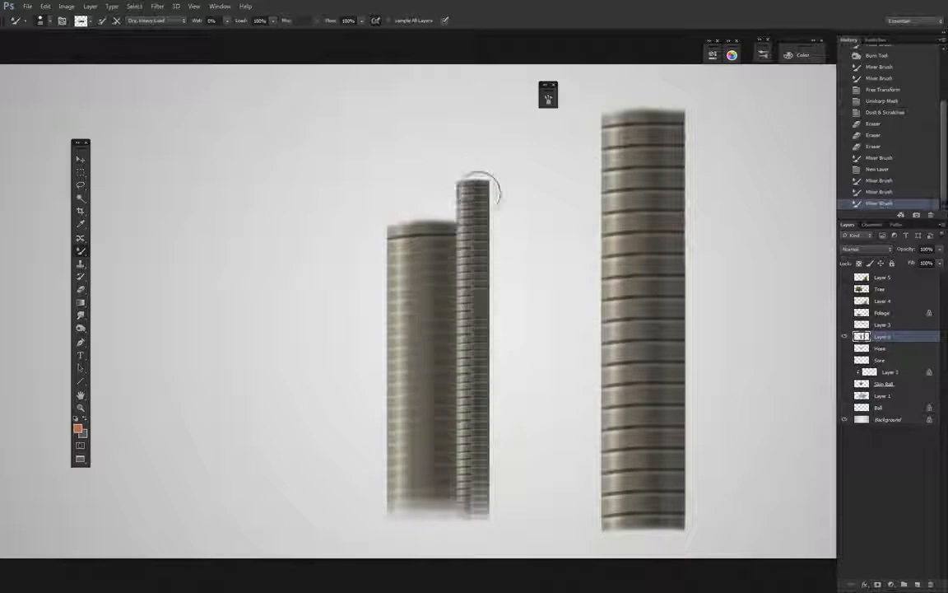
Paint three still thinner vertical hoses with a smaller brush: over the blurred hose, along its left edge and right of the narrow hose
drag(445, 240, 430, 498)
key(ctrl+z)
drag(415, 235, 423, 514)
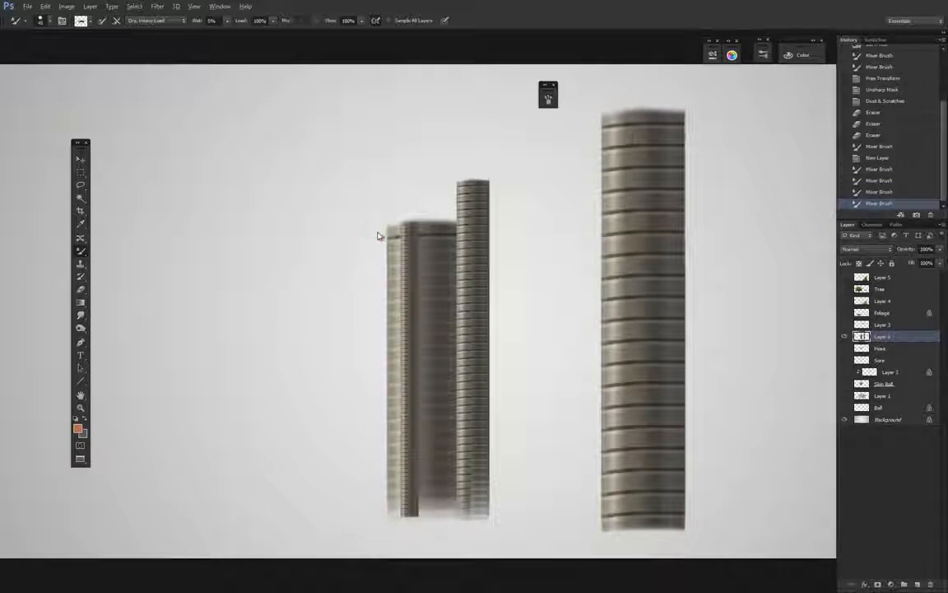
mouse_move(381, 233)
mouse_down()
mouse_move(372, 448)
mouse_move(381, 491)
mouse_up()
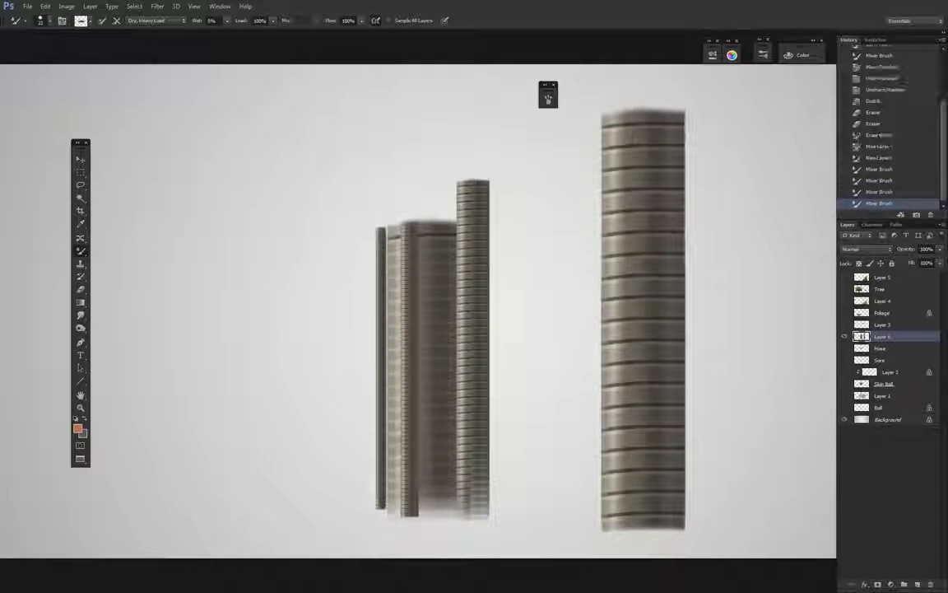
key(ctrl+z)
drag(380, 236, 386, 236)
mouse_move(380, 237)
mouse_down()
mouse_move(380, 428)
mouse_move(391, 512)
mouse_up()
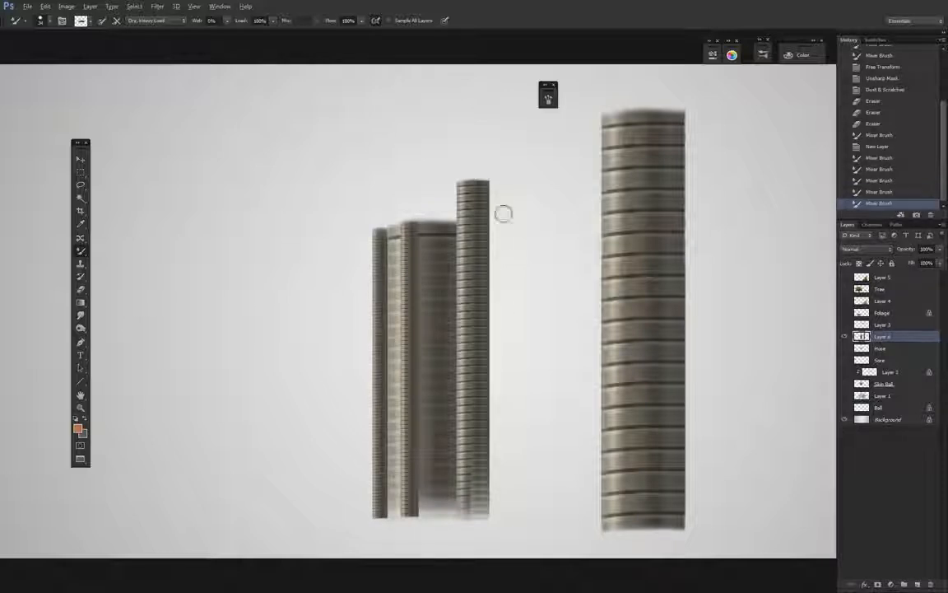
drag(501, 196, 513, 510)
key(ctrl+z)
drag(503, 197, 520, 508)
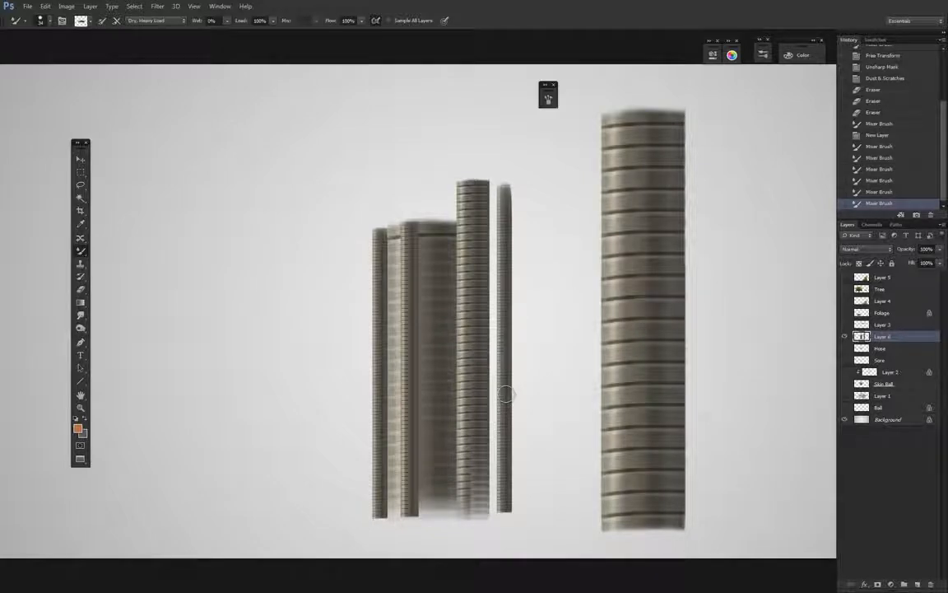
Hide the painted hoses on Layer 6, show and select the Ball layer, and load the Mixer Brush with the blue ball
click(81, 251)
click(81, 253)
click(844, 336)
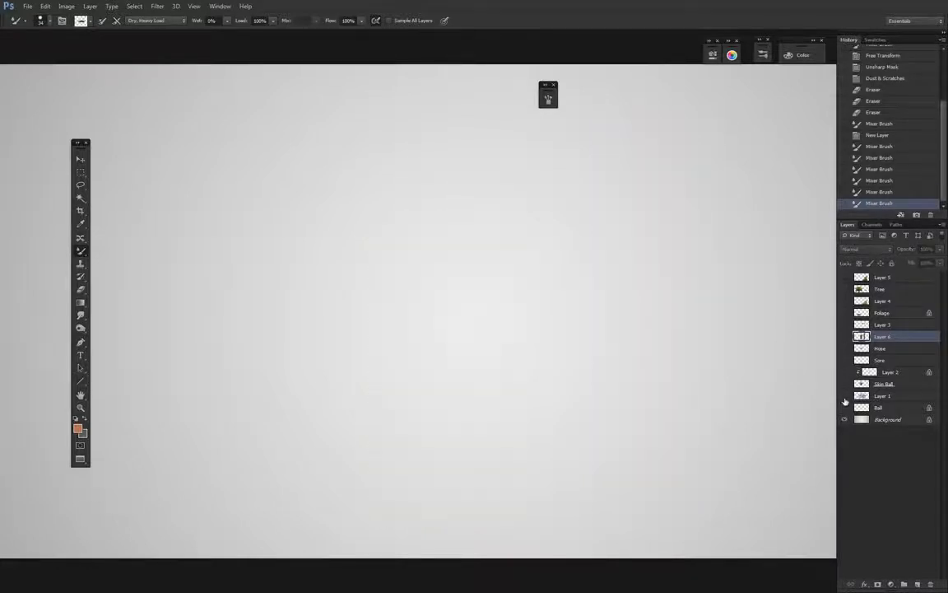
click(845, 408)
click(883, 409)
drag(313, 299, 400, 302)
drag(350, 283, 346, 296)
mouse_move(342, 484)
mouse_down()
mouse_move(335, 194)
mouse_move(332, 237)
mouse_move(361, 241)
mouse_move(359, 249)
mouse_up()
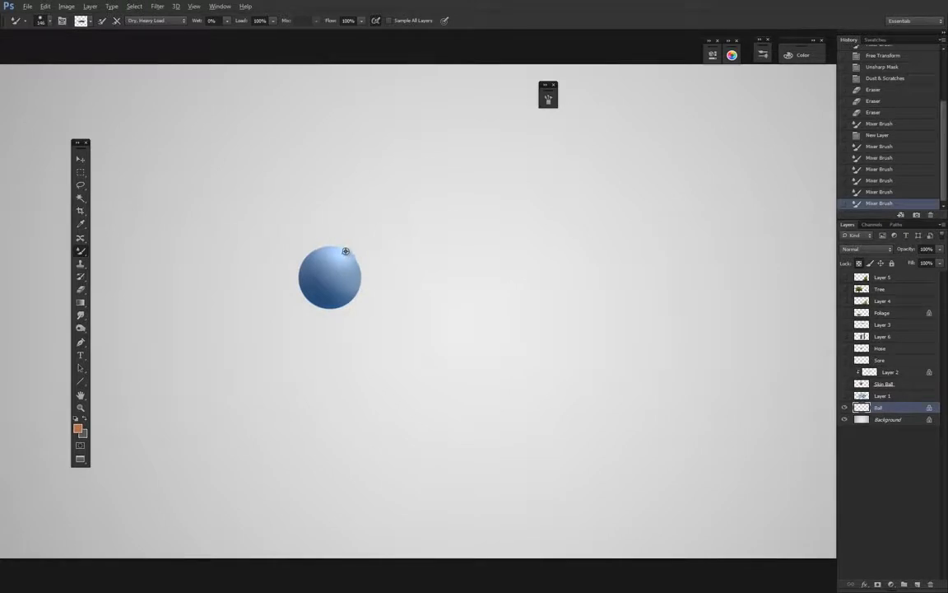
Add a new layer and paint a thin curved tube and several thick light-blue tubes around the canvas's lower right with a larger brush
click(916, 583)
mouse_move(587, 332)
mouse_down()
mouse_move(603, 311)
mouse_move(451, 404)
mouse_move(255, 465)
mouse_up()
drag(421, 469, 486, 518)
mouse_move(404, 453)
mouse_down()
mouse_move(530, 514)
mouse_move(705, 545)
mouse_move(619, 444)
mouse_move(712, 404)
mouse_move(685, 465)
mouse_up()
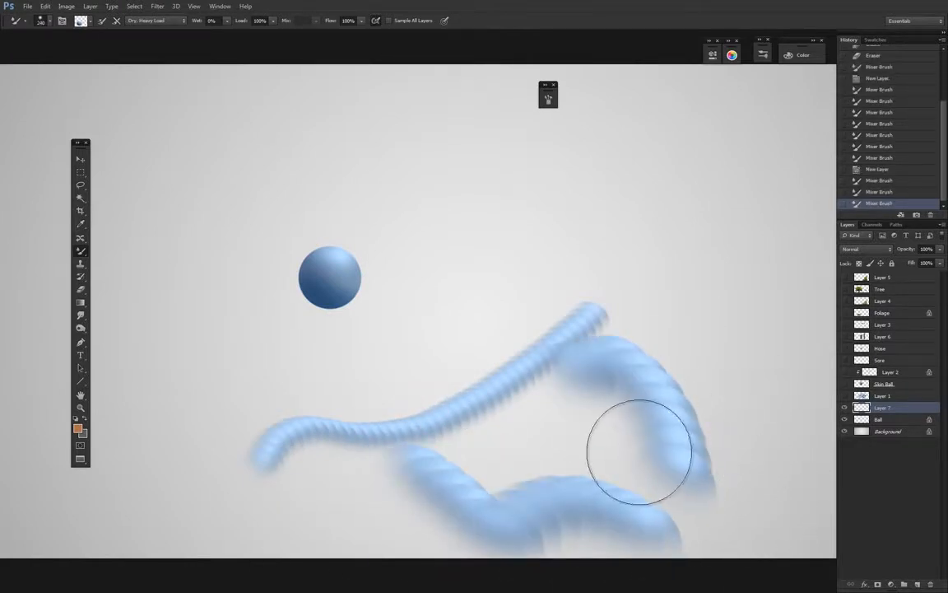
drag(566, 429, 592, 468)
drag(497, 426, 517, 465)
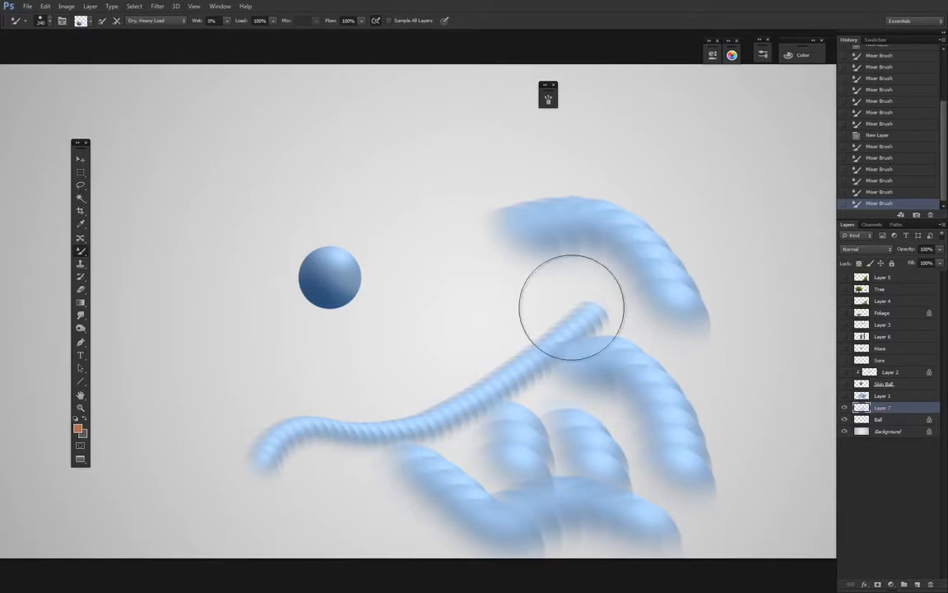
drag(475, 292, 500, 312)
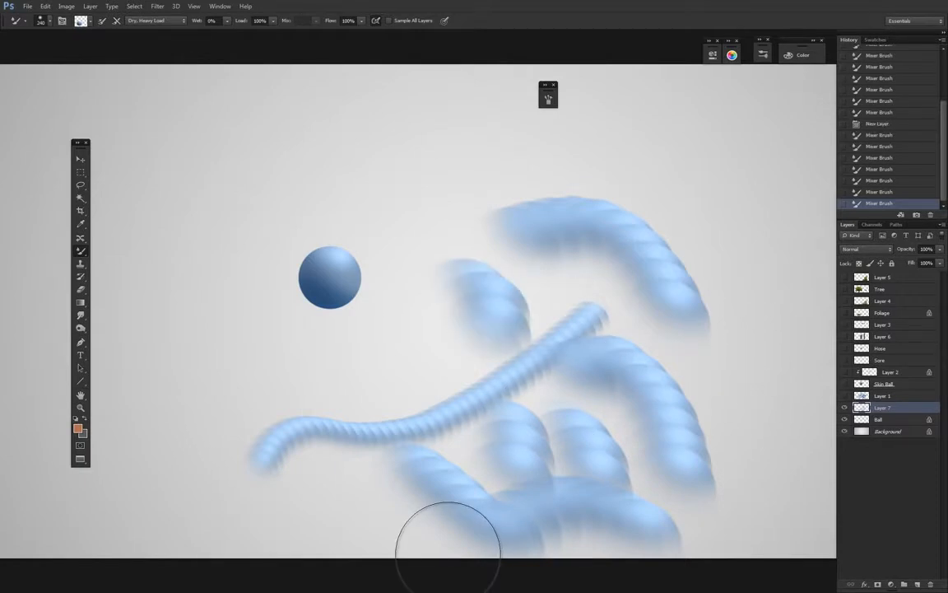